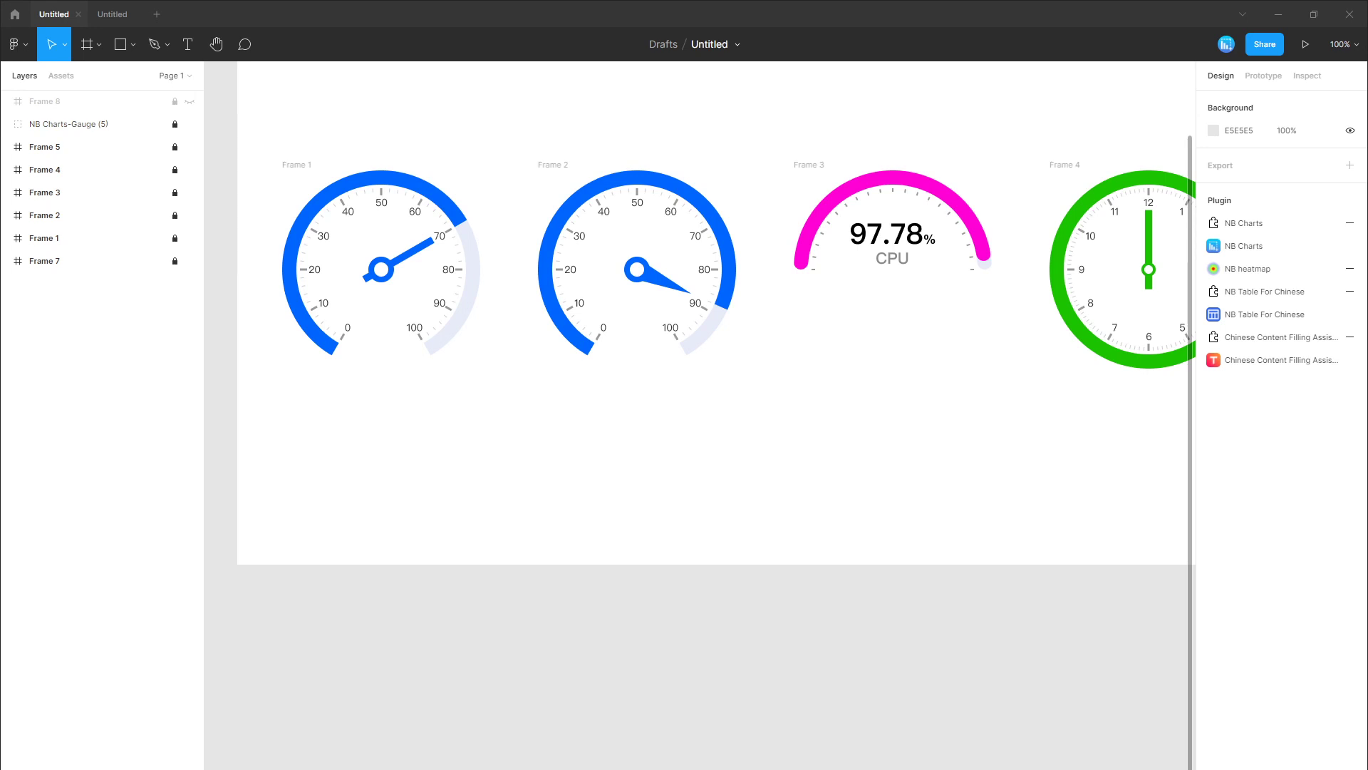
Step: Pan right across the row of existing gauge frames to review them
scroll(784, 427, right, 1)
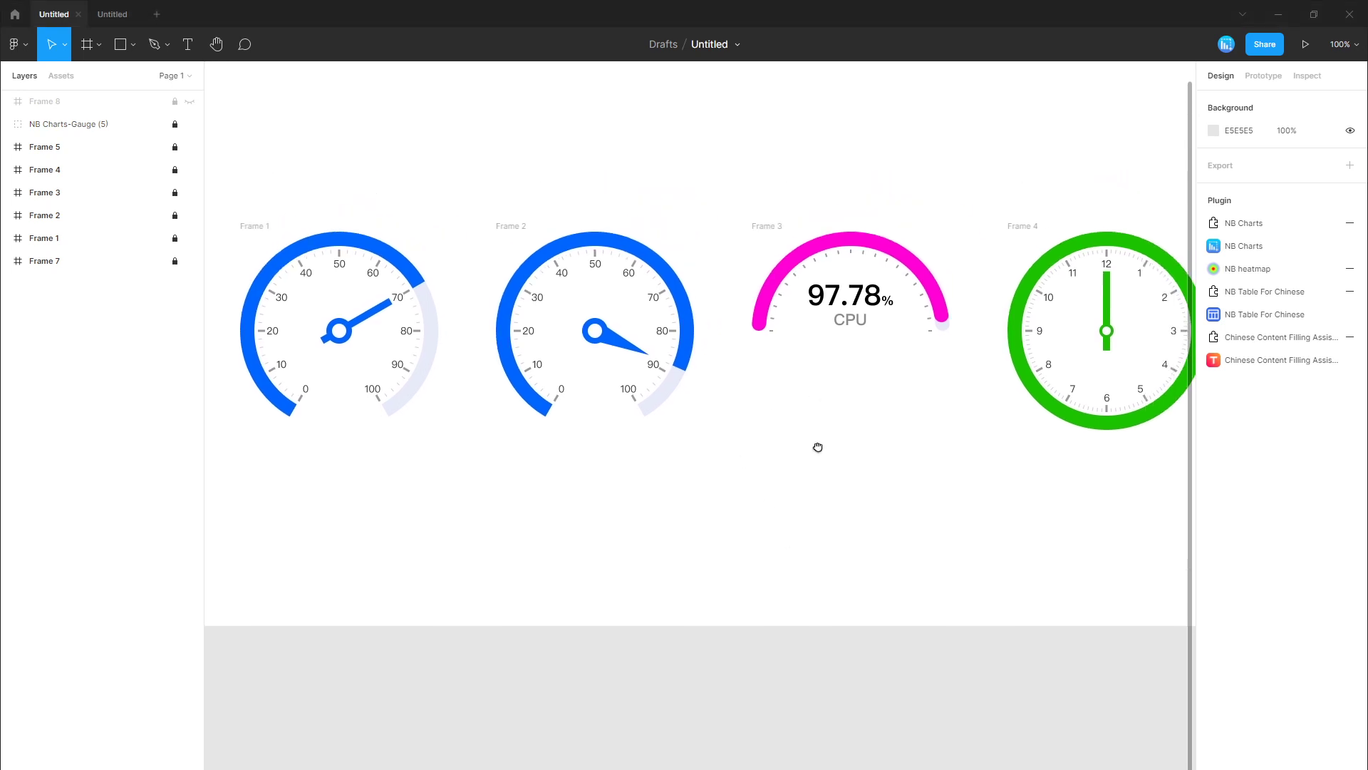
scroll(919, 491, right, 5)
scroll(910, 481, right, 5)
scroll(767, 477, right, 4)
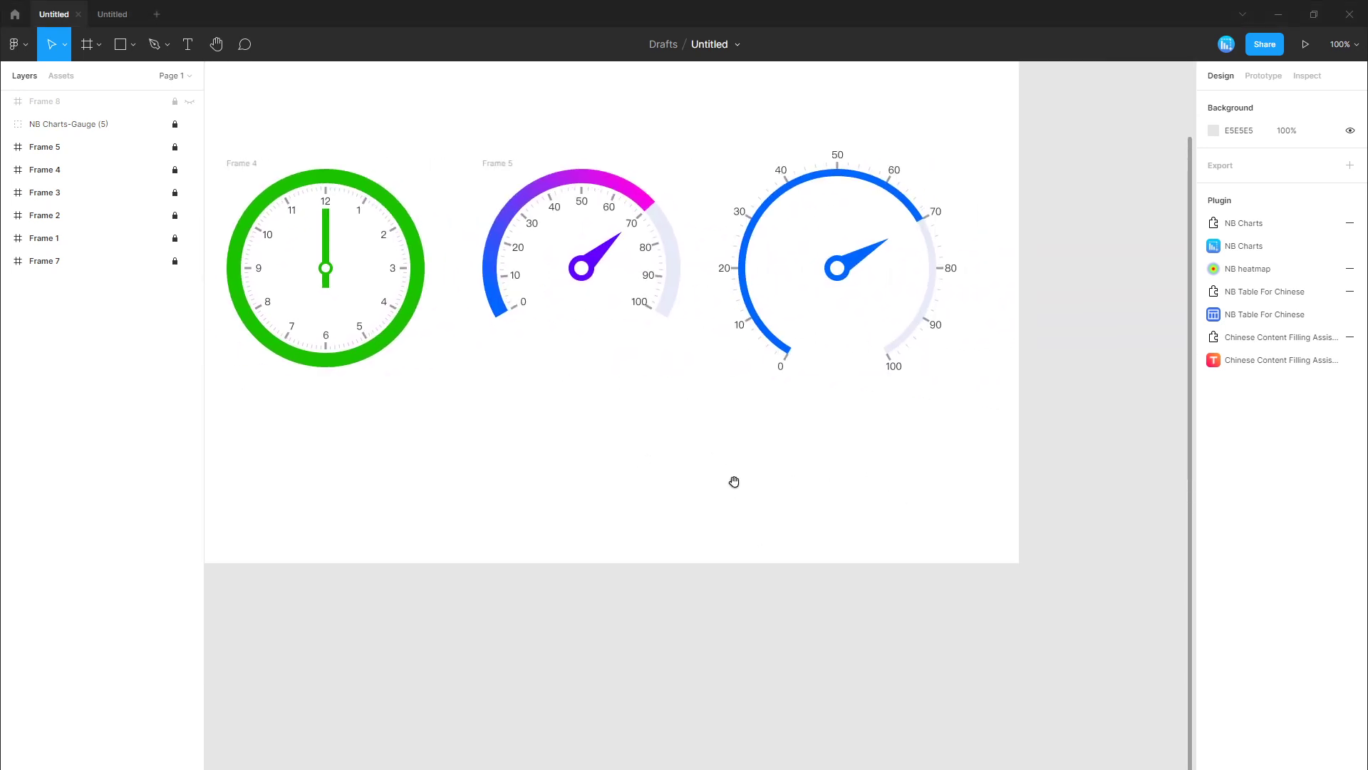
mouse_move(534, 458)
mouse_down()
mouse_move(919, 452)
mouse_move(721, 437)
mouse_up()
Step: Scroll back left and launch the NB Charts plugin from the right panel
scroll(919, 451, left, 4)
scroll(895, 438, left, 3)
click(1240, 225)
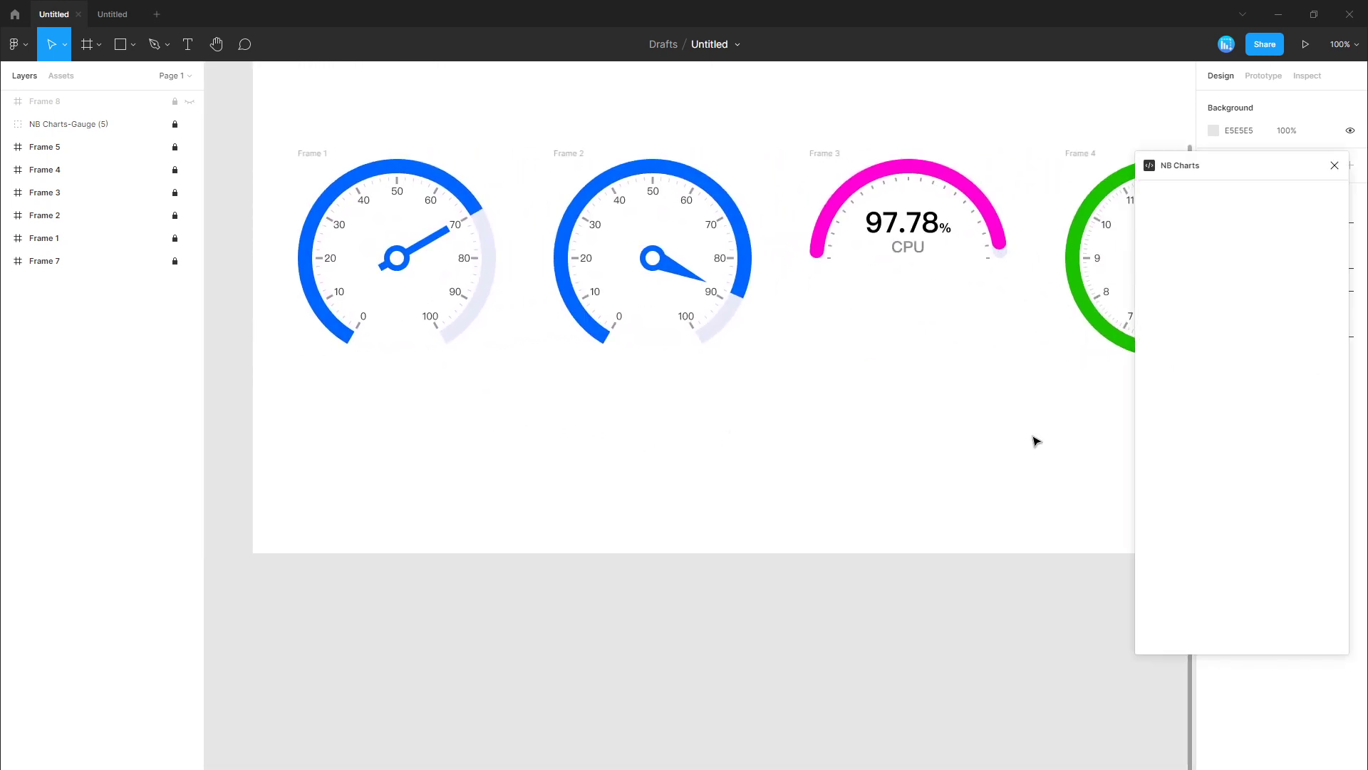
Step: Switch NB Charts to its gauge chart settings, with range 0–100 and value 70
scroll(901, 460, down, 3)
scroll(846, 263, up, 2)
scroll(852, 370, up, 1)
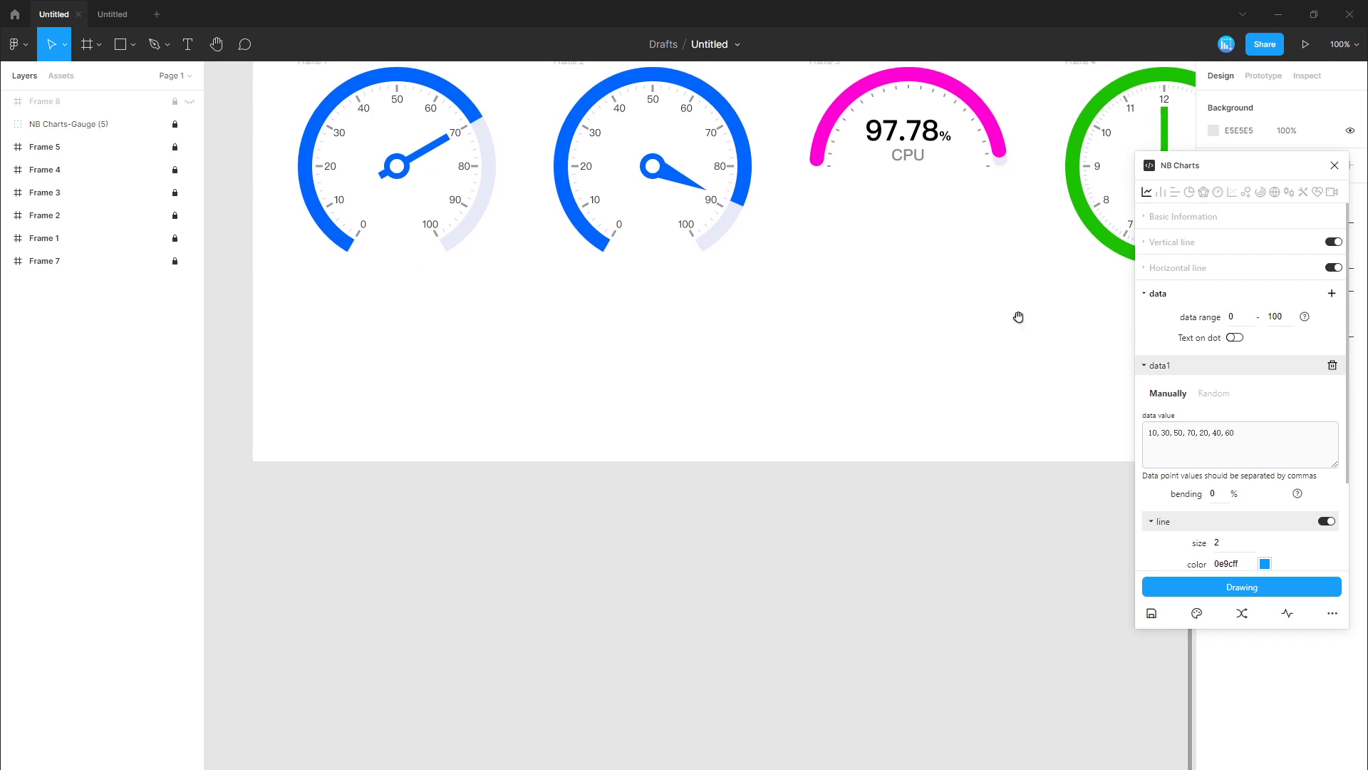
click(1219, 192)
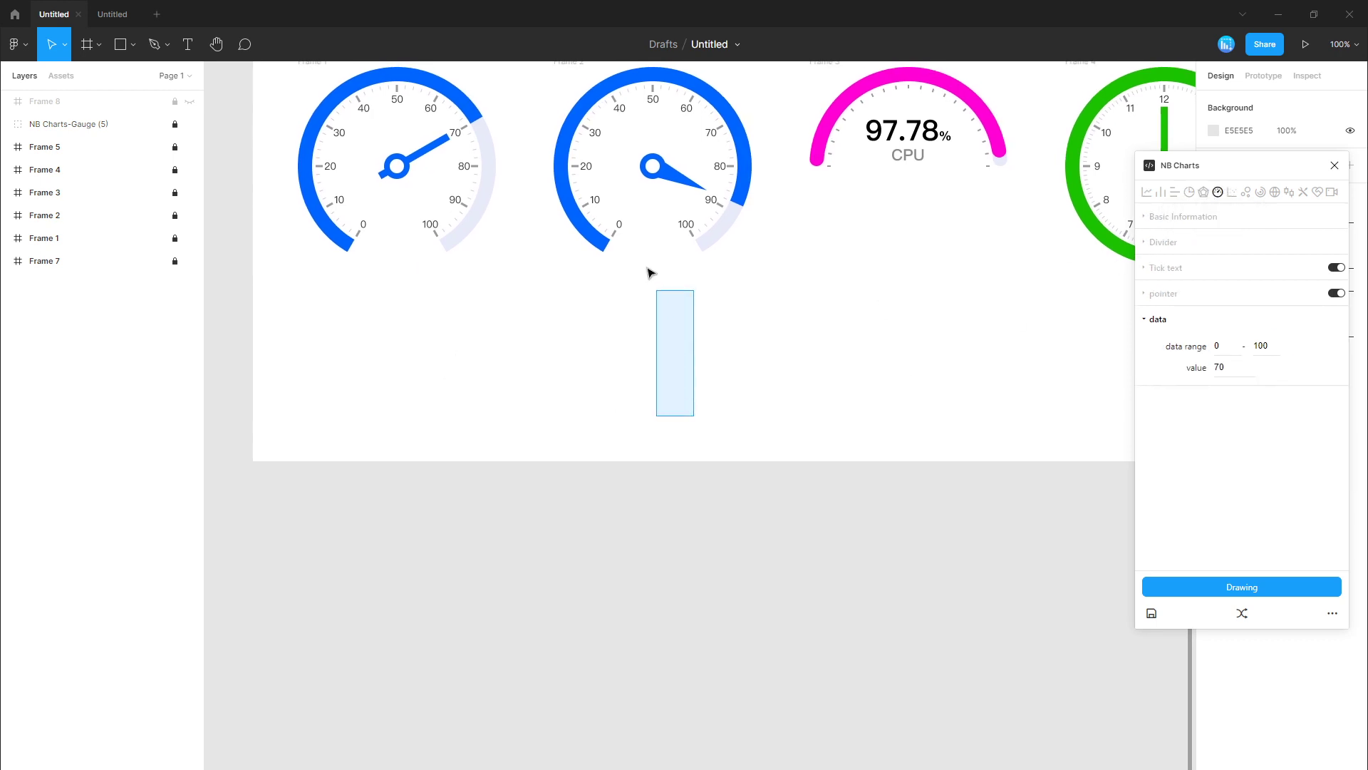
scroll(618, 337, down, 1)
scroll(619, 336, down, 5)
click(87, 44)
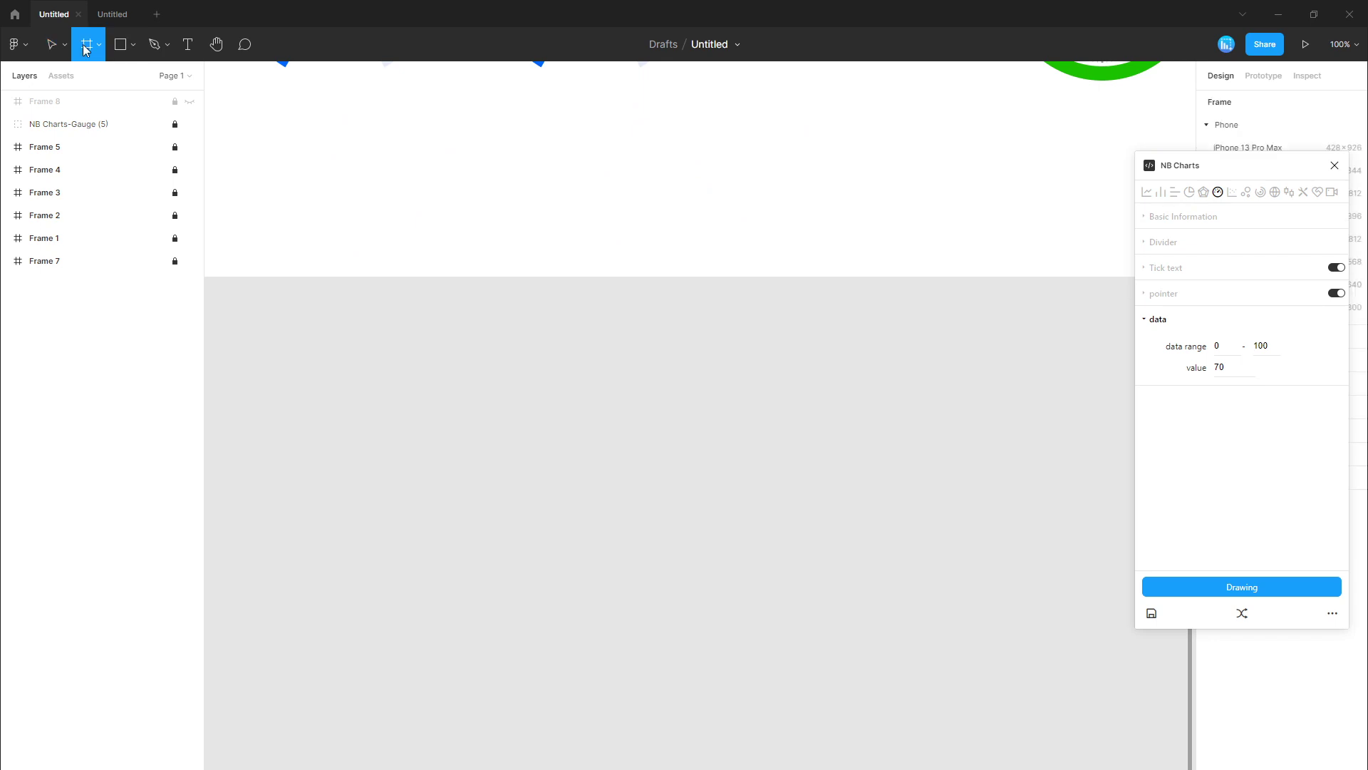
Step: Draw a new square Frame 9 on the canvas
drag(267, 329, 476, 535)
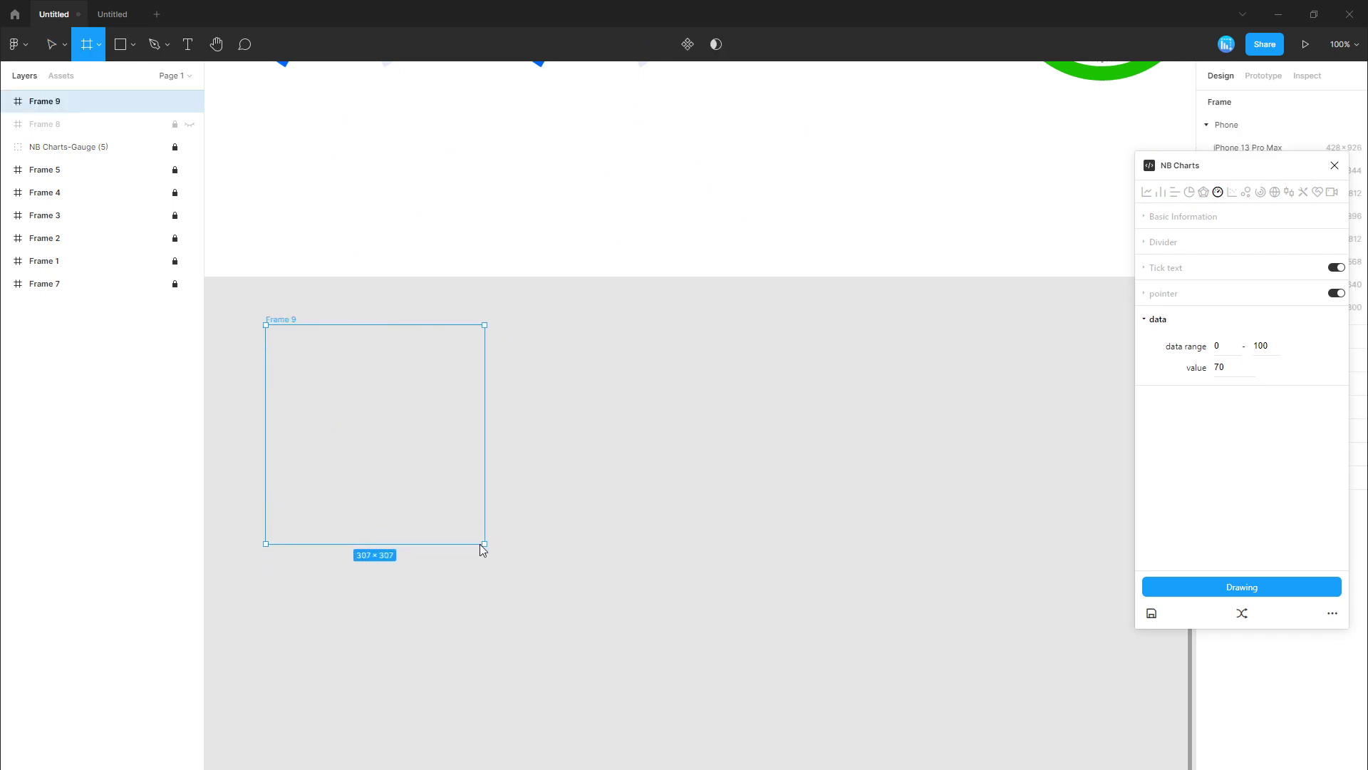
click(595, 516)
drag(596, 516, 761, 486)
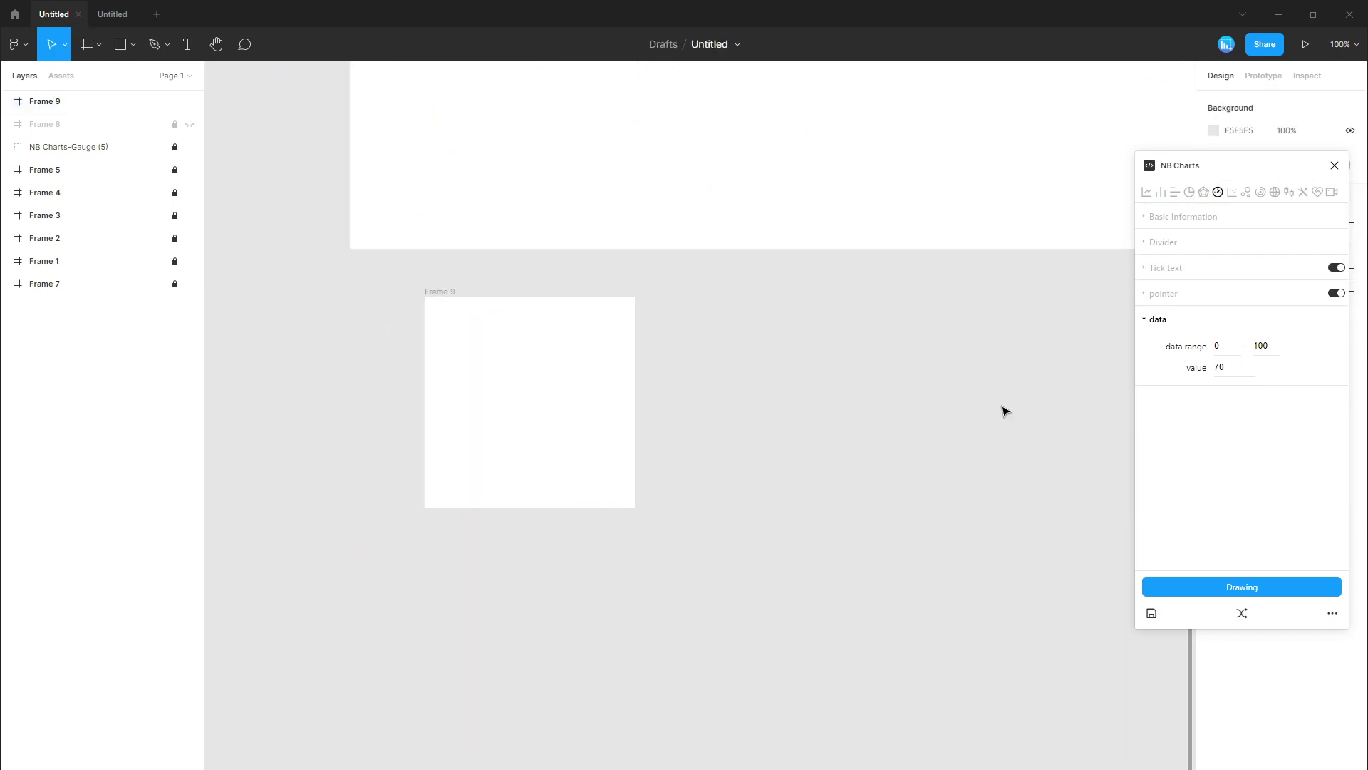
Step: Draw a blue 0–100 gauge pointing at 70 into Frame 9, then duplicate it as empty Frame 10
click(1229, 223)
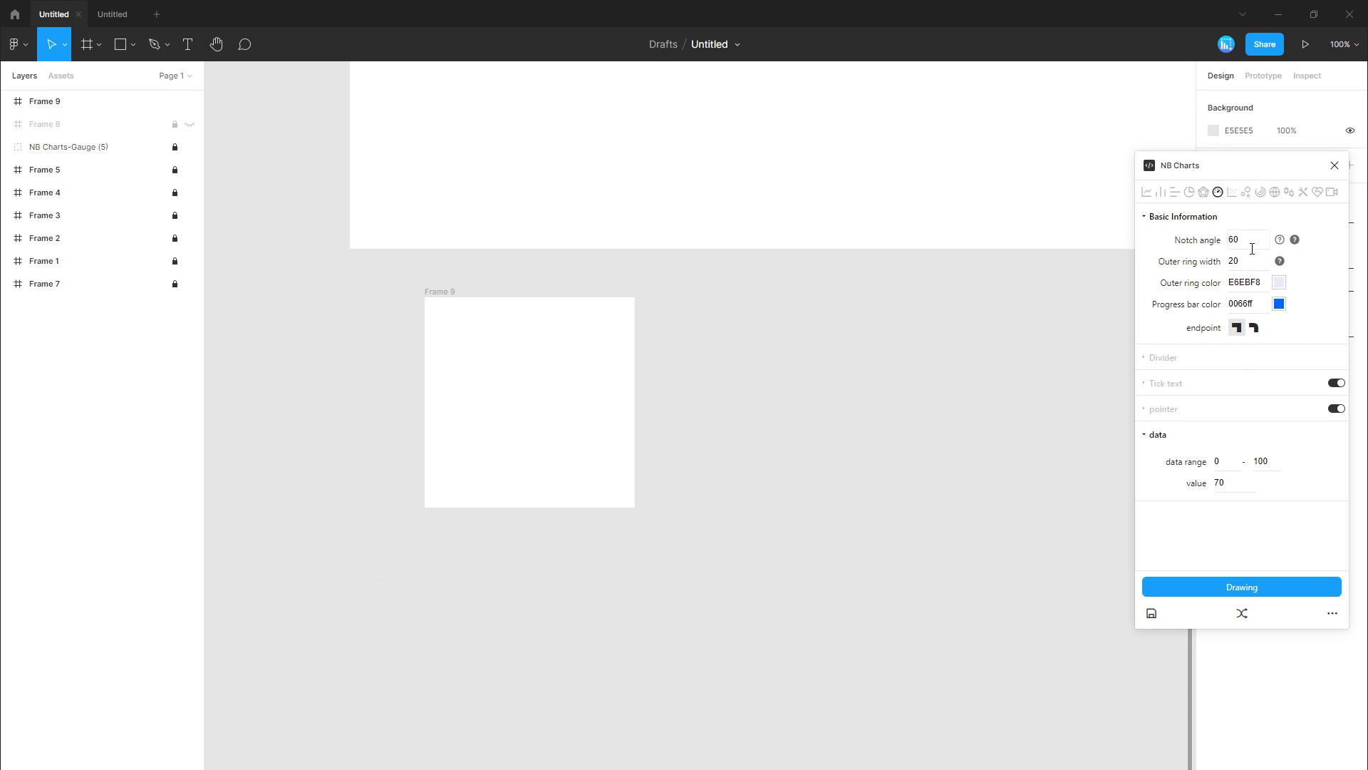
click(543, 373)
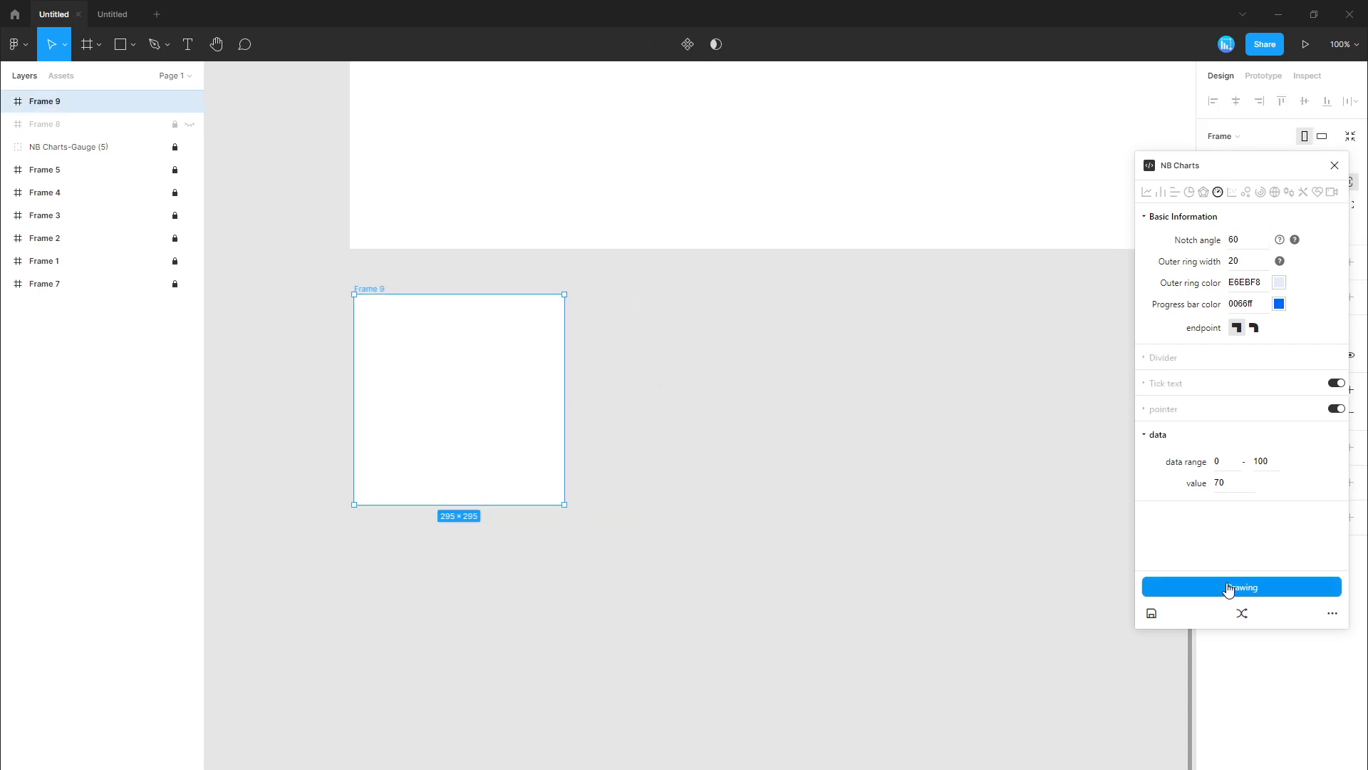
click(1236, 587)
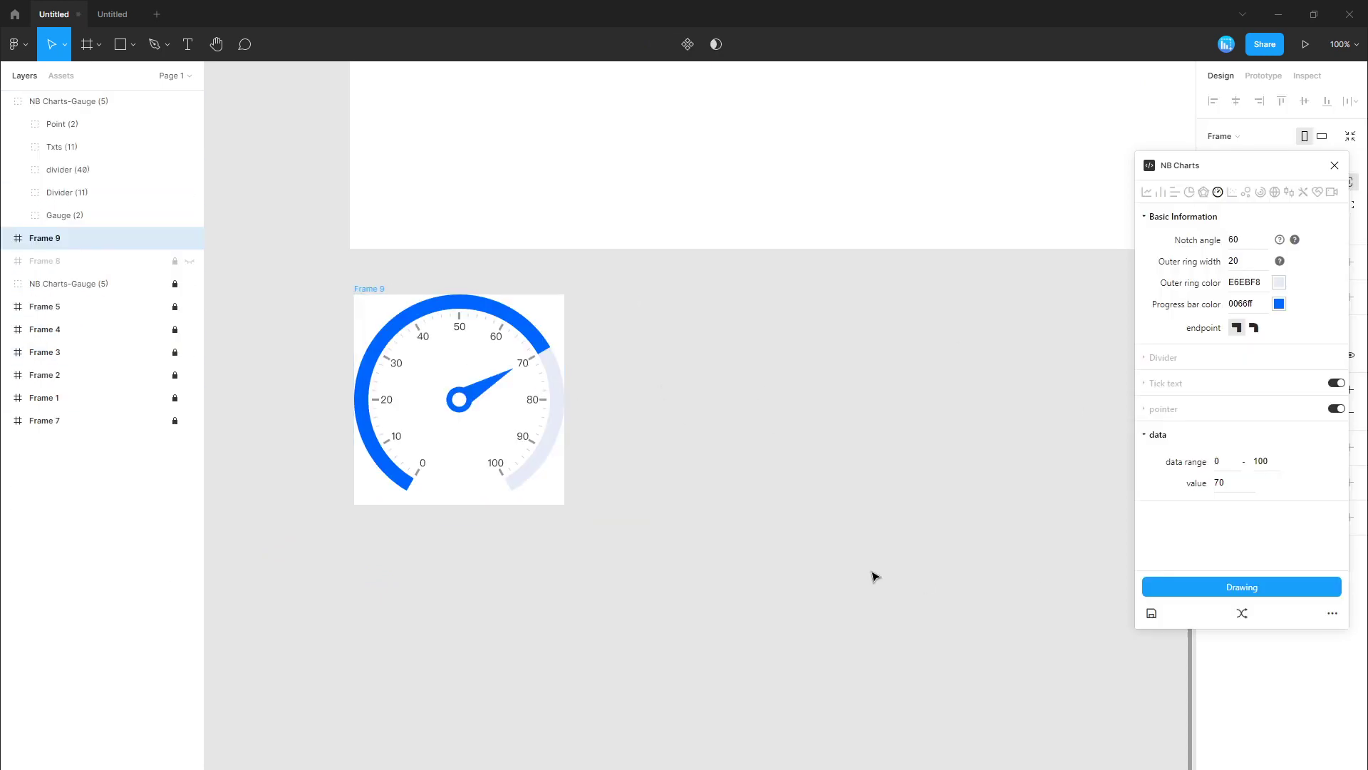
click(554, 318)
drag(553, 318, 784, 322)
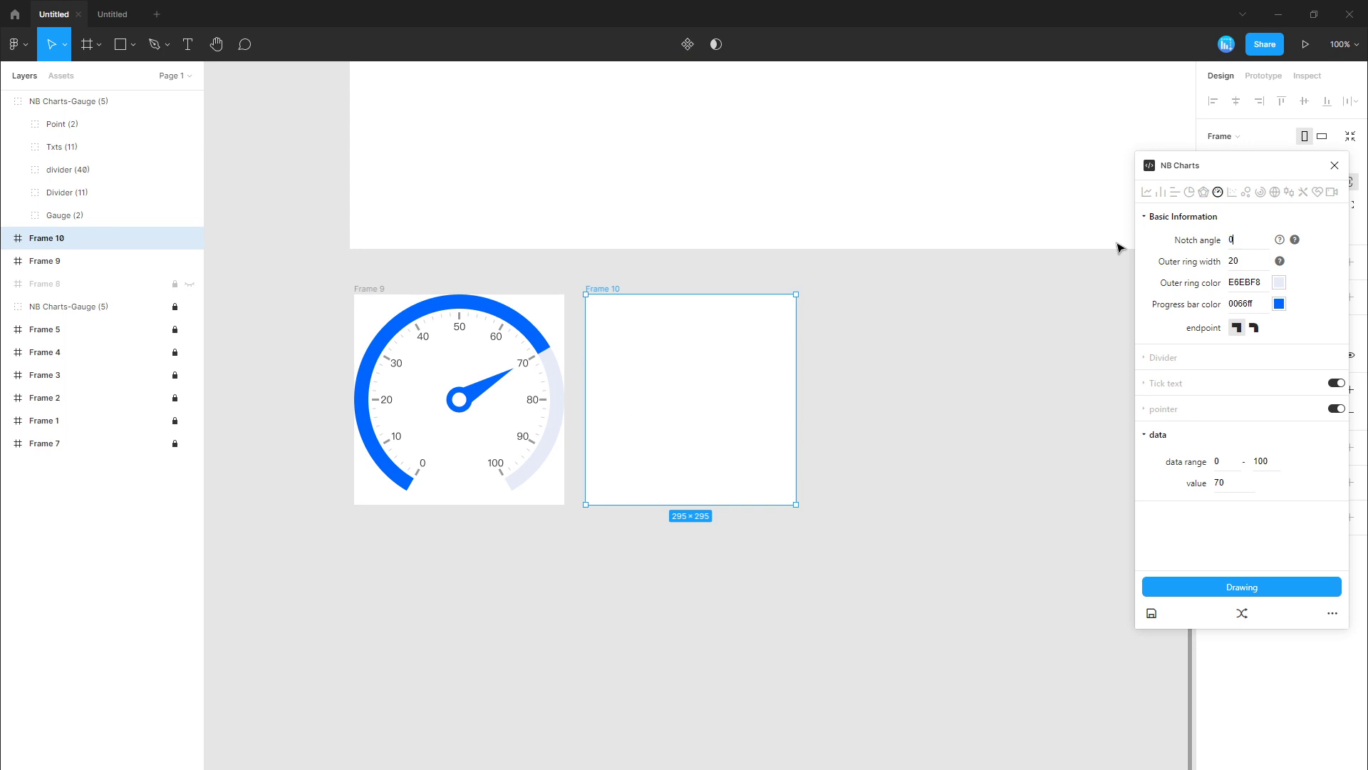
Step: Draw a 0° notch-angle gauge into Frame 10 and duplicate it as Frame 11
click(1169, 592)
click(827, 538)
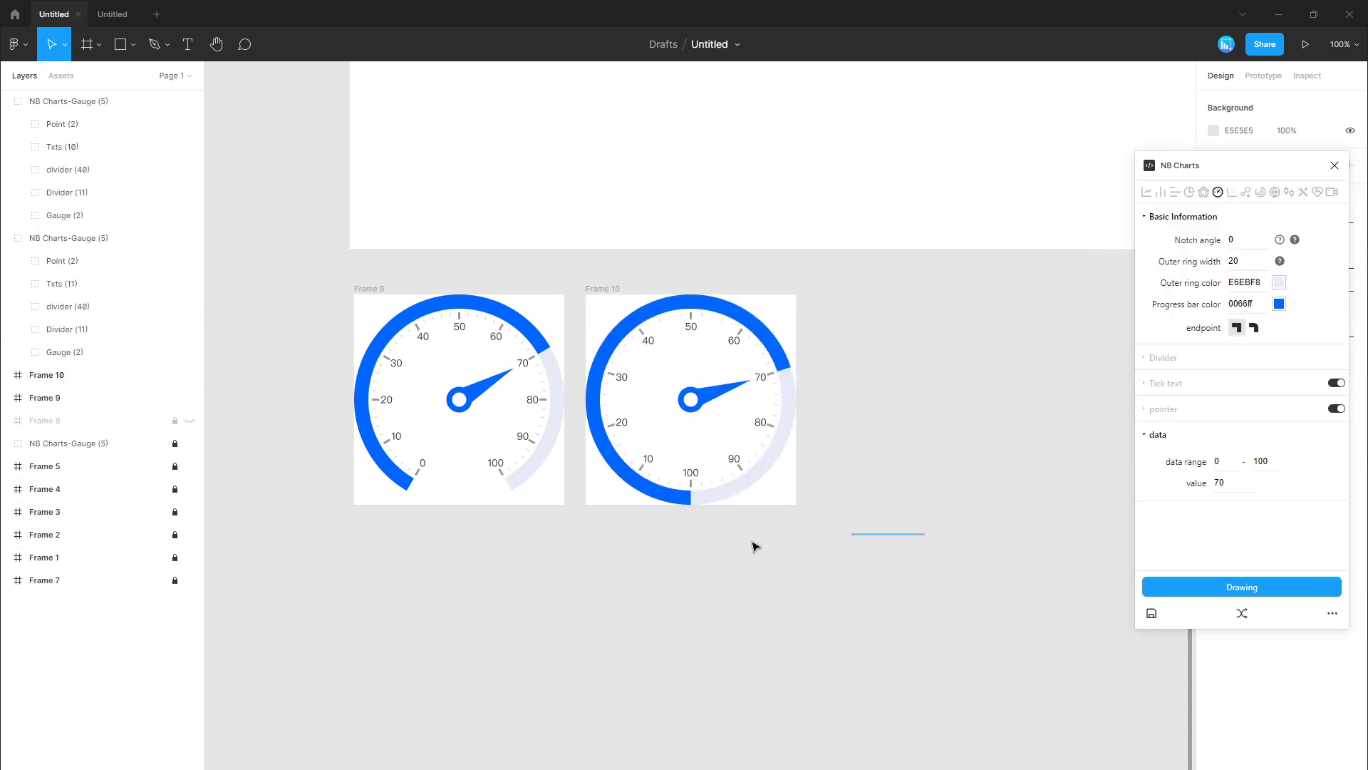
drag(811, 531, 610, 526)
click(586, 314)
mouse_move(583, 318)
mouse_down()
mouse_move(812, 334)
mouse_move(799, 333)
mouse_up()
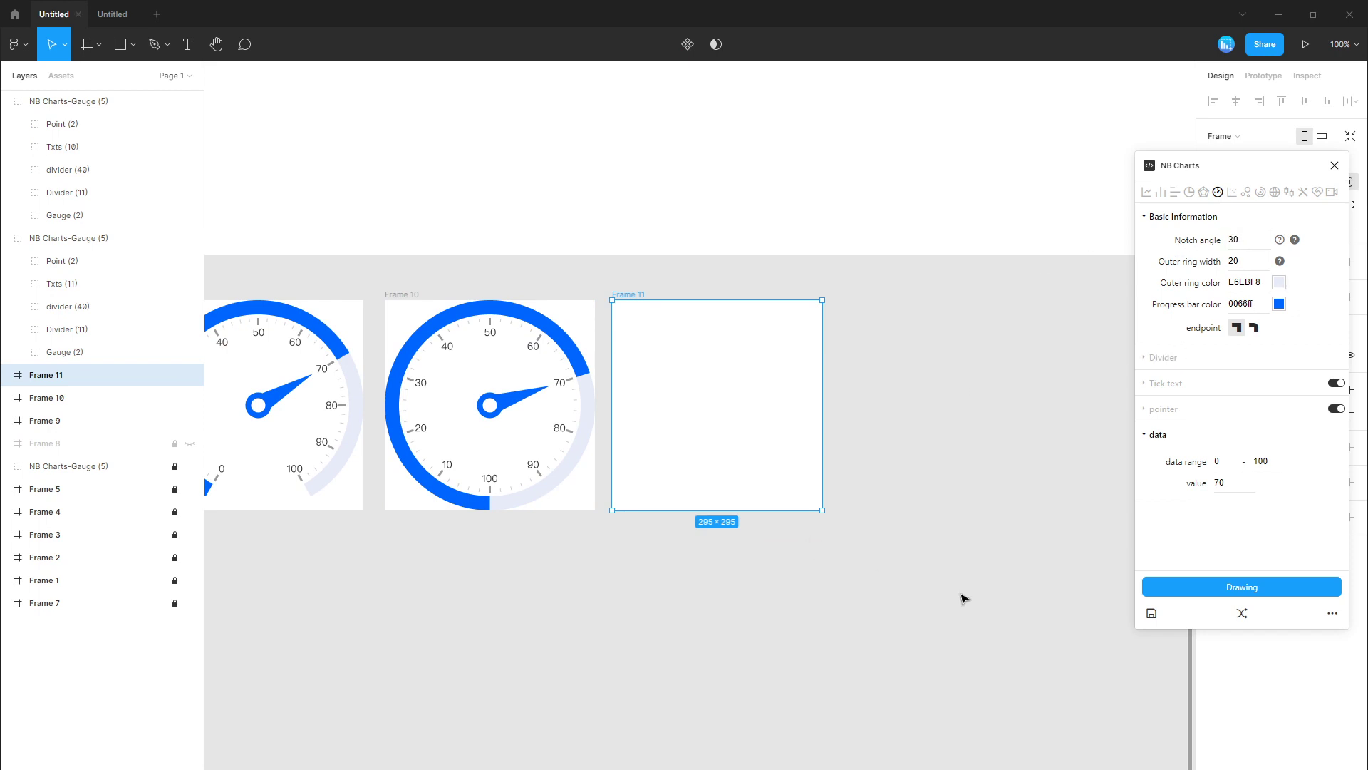
Step: Draw a 30° notch-angle gauge into Frame 11, then duplicate Frame 11 with Ctrl+D
click(1182, 588)
drag(890, 600, 658, 602)
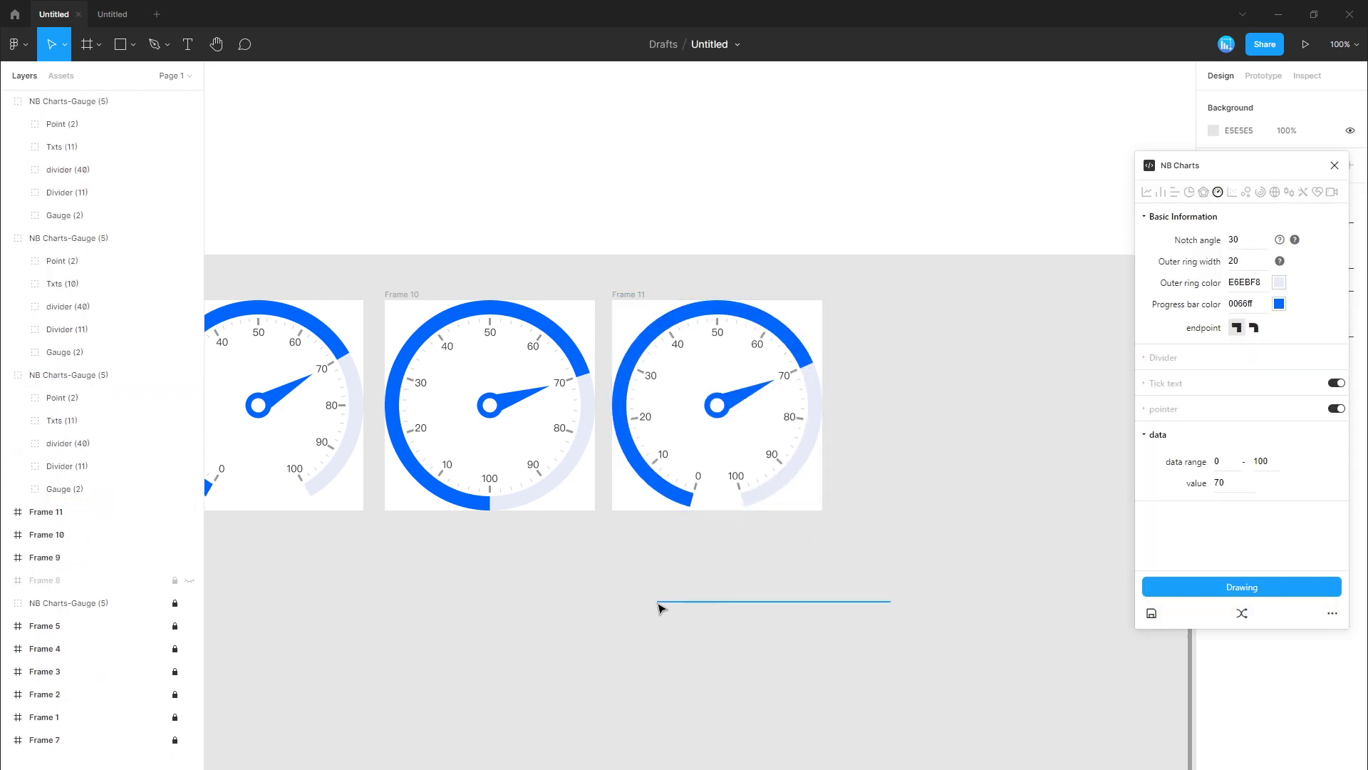
scroll(520, 559, right, 5)
scroll(544, 302, right, 1)
click(532, 315)
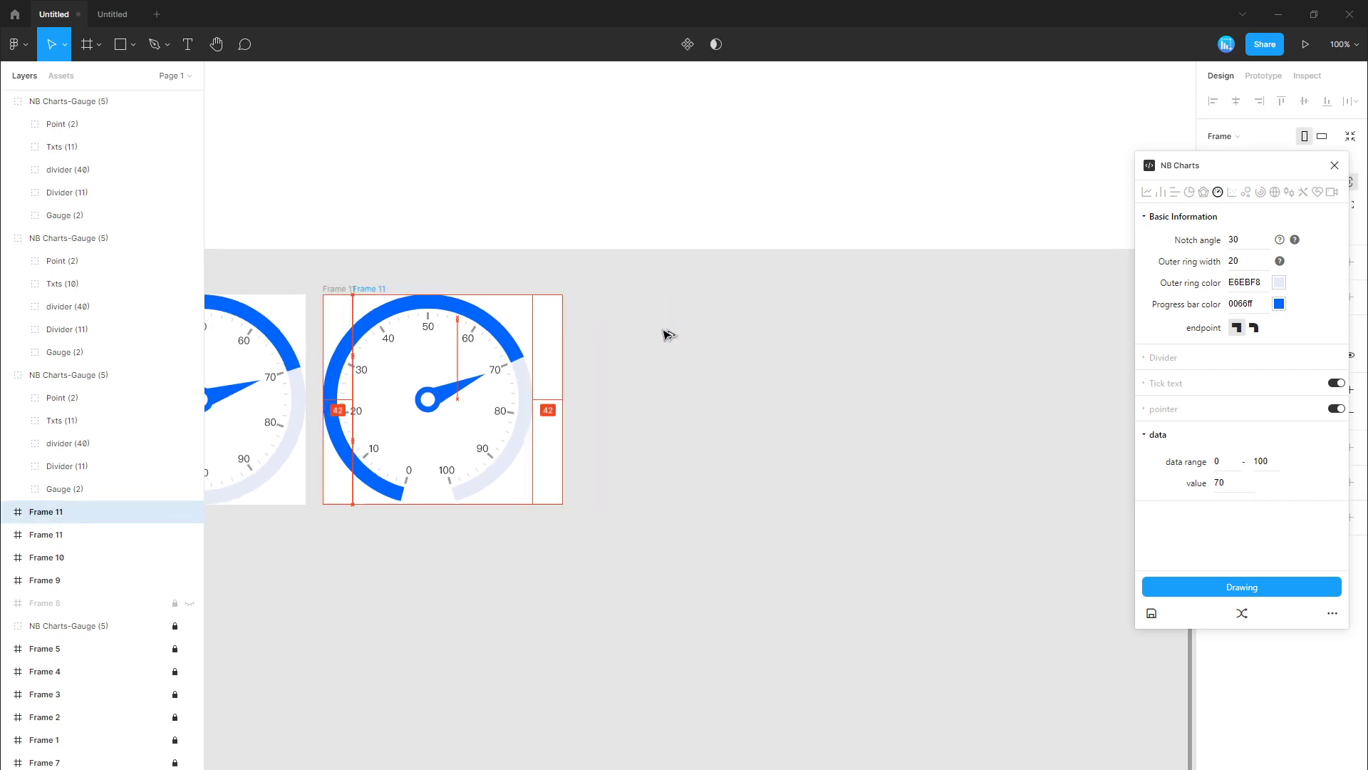
key(ctrl+d)
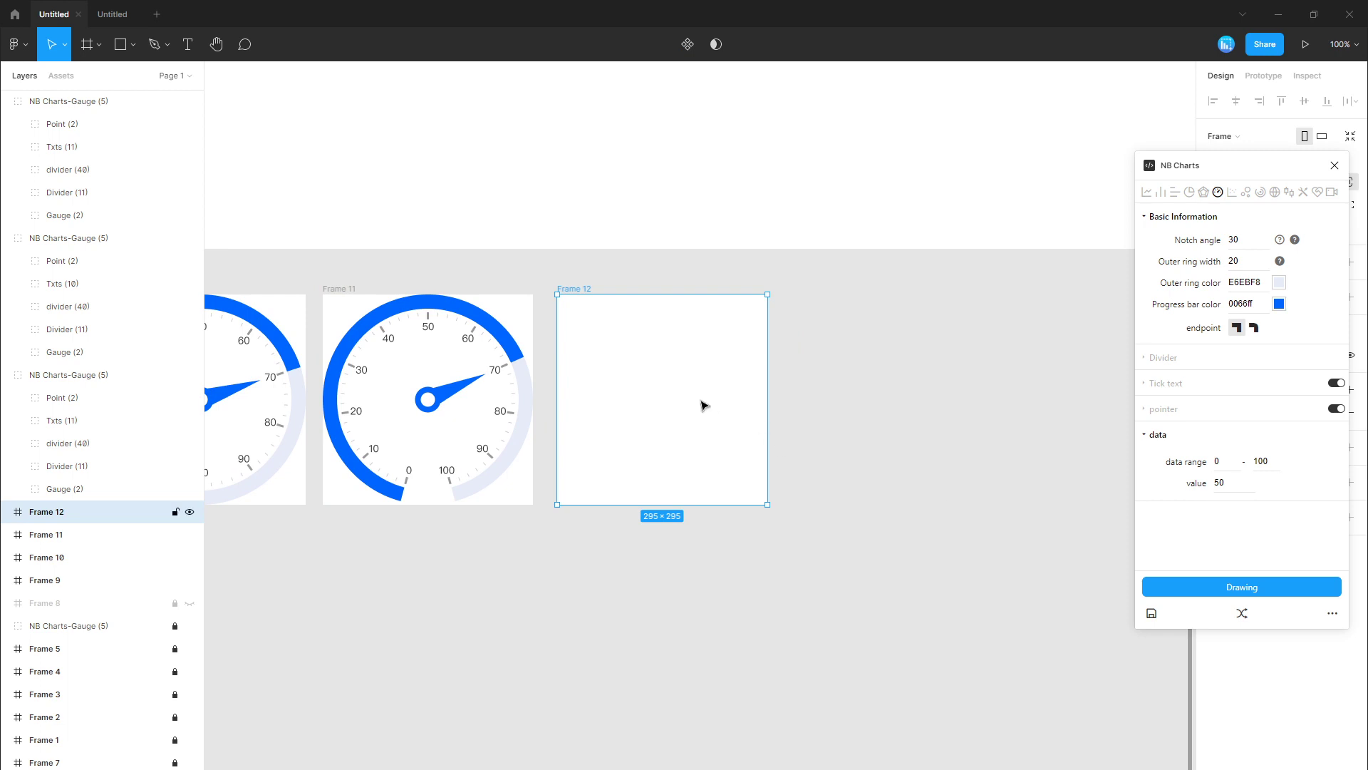
Step: Draw a 180° notch half-circle gauge at value 50 into Frame 12, then copy it as Frame 13
double_click(1245, 239)
text(180)
click(1185, 586)
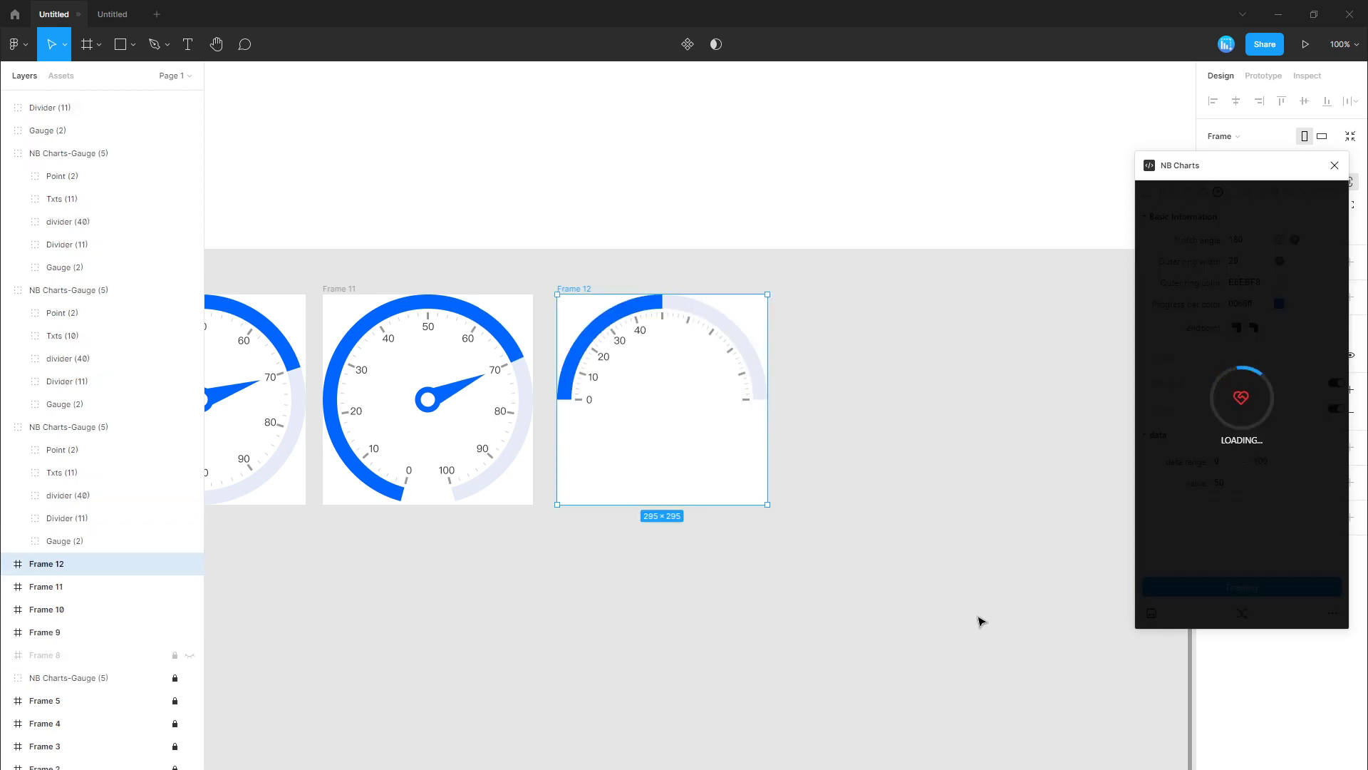
drag(703, 458, 932, 464)
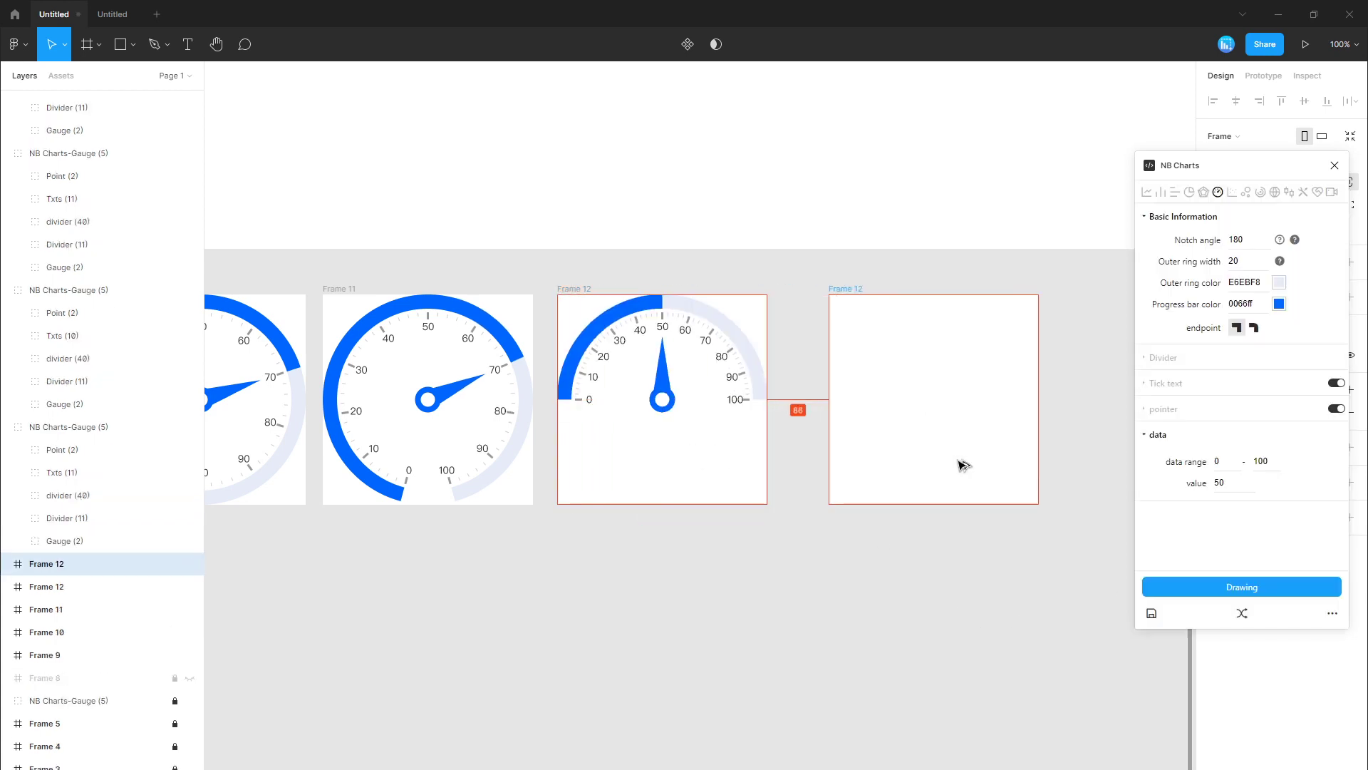
Step: Draw a 90° notch-angle gauge into Frame 13
mouse_move(565, 587)
mouse_down()
mouse_move(819, 581)
mouse_move(568, 574)
mouse_up()
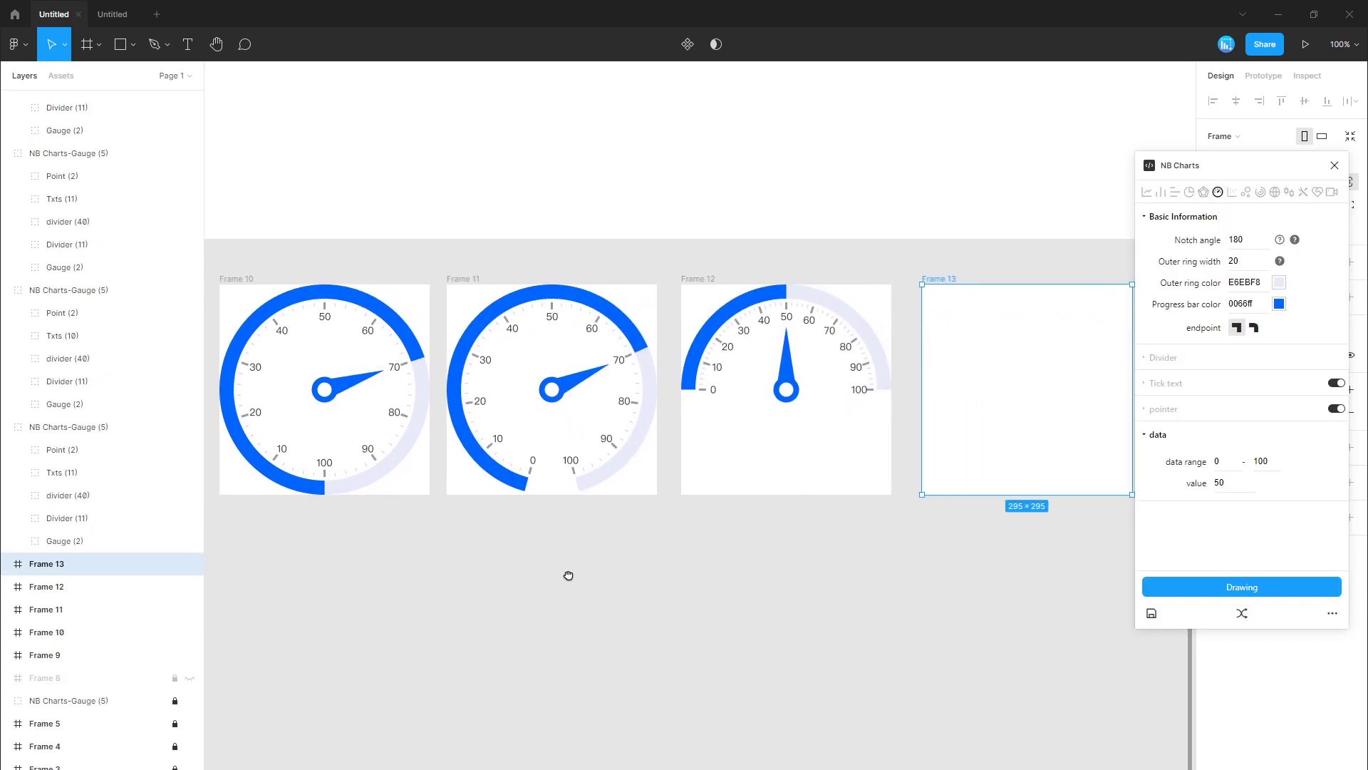
drag(813, 584, 520, 587)
click(1251, 239)
text(90)
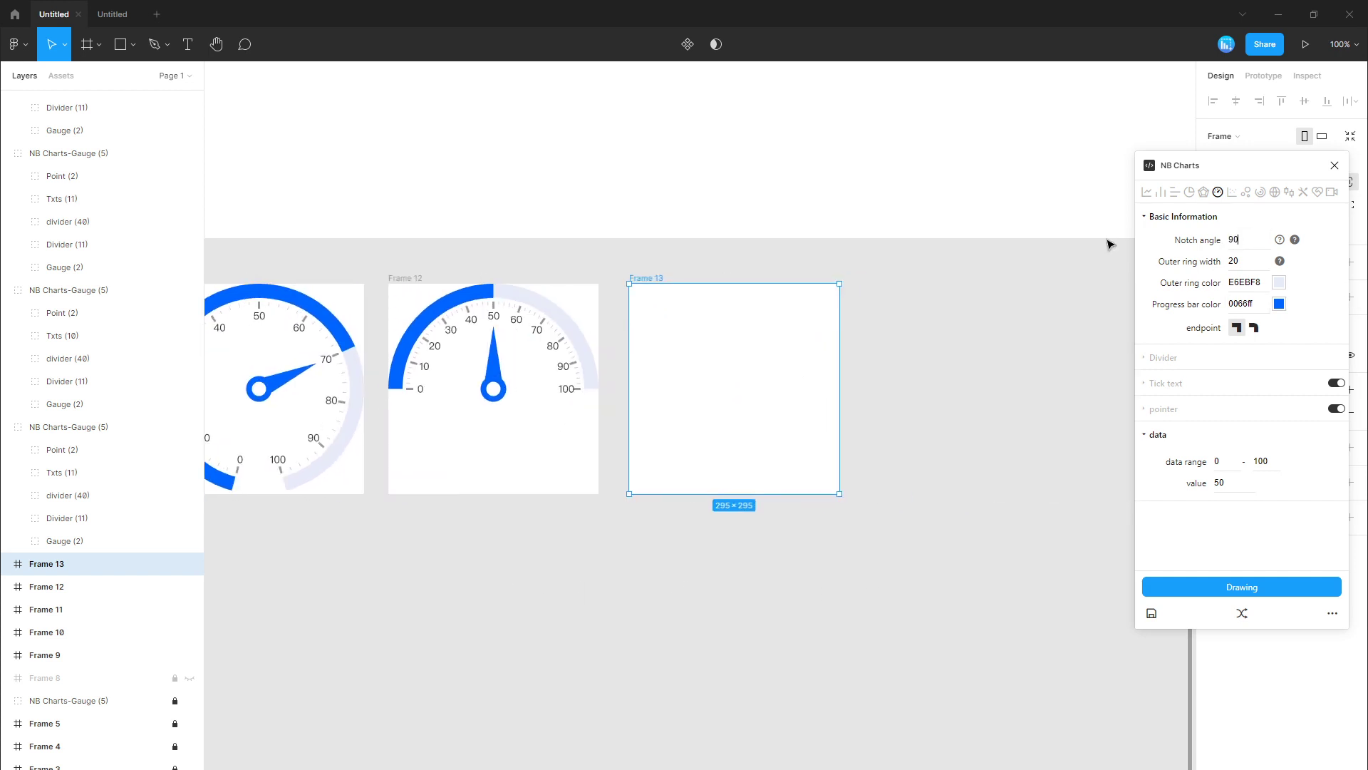
click(1226, 590)
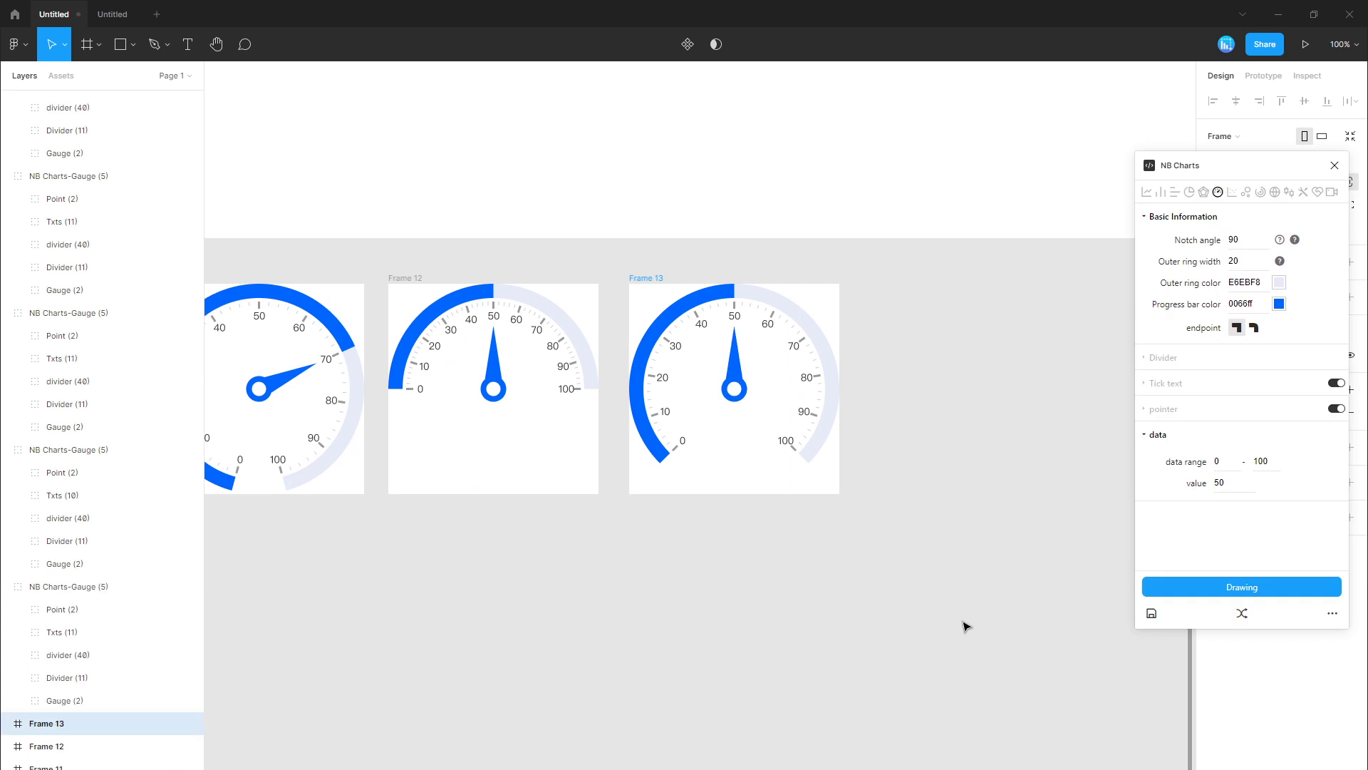
drag(710, 575, 704, 549)
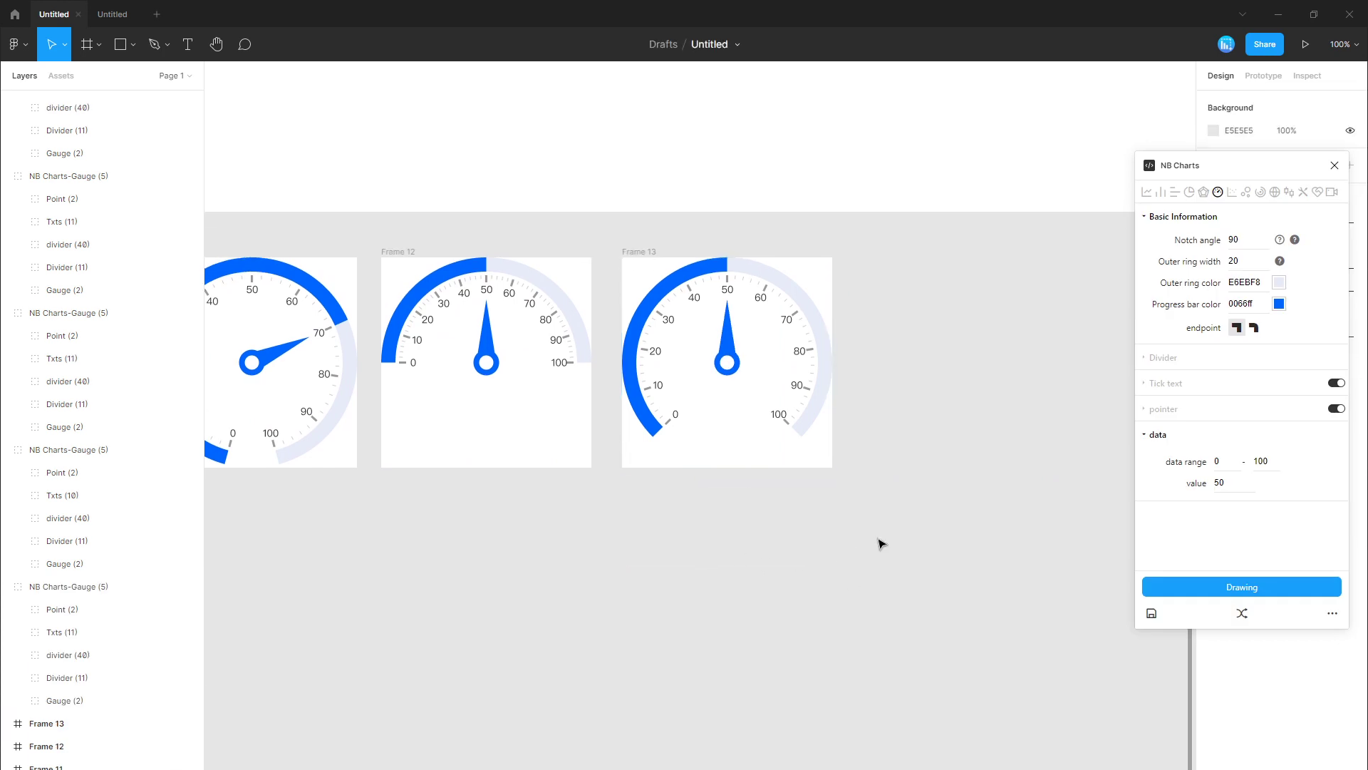
Step: Add a '50' text label below the Frame 13 pointer in the D-DIN font
key(t)
click(715, 429)
text(50)
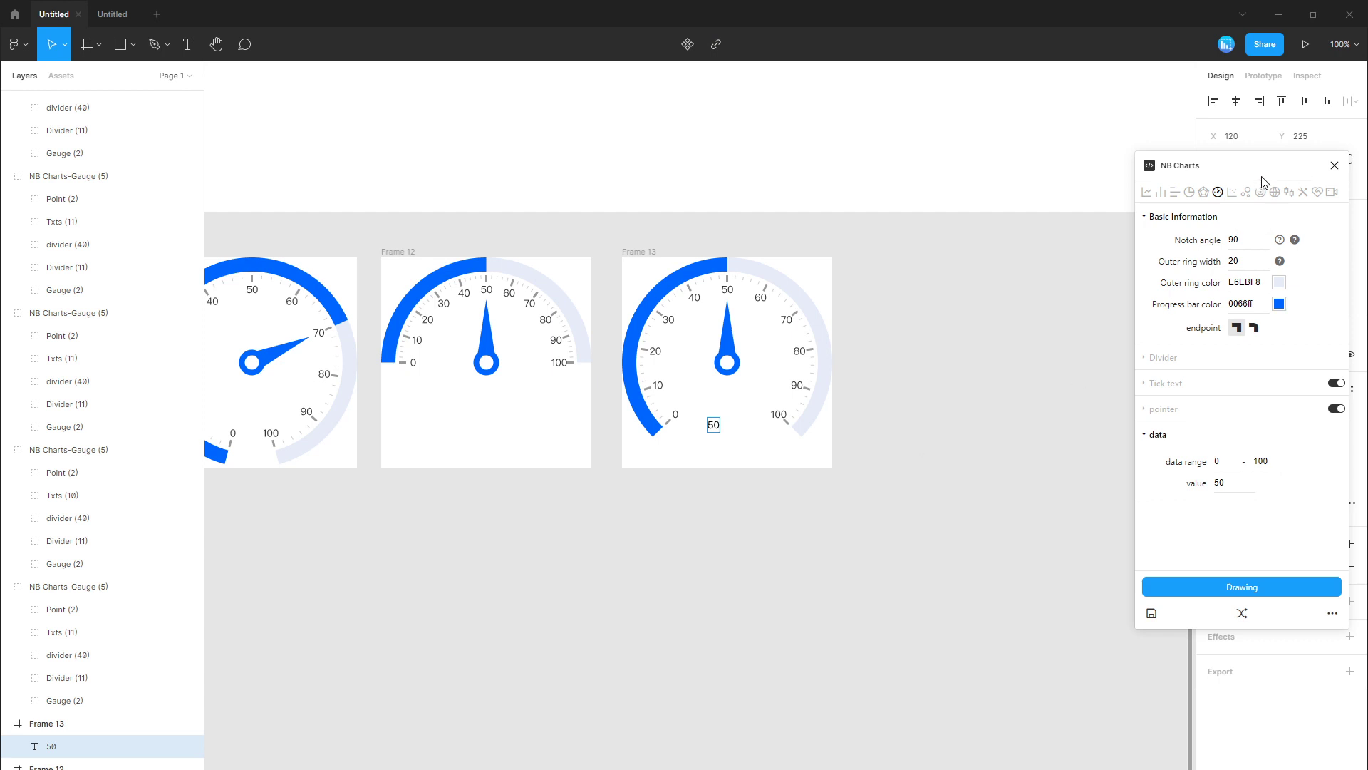
drag(1262, 177, 1037, 129)
click(1300, 416)
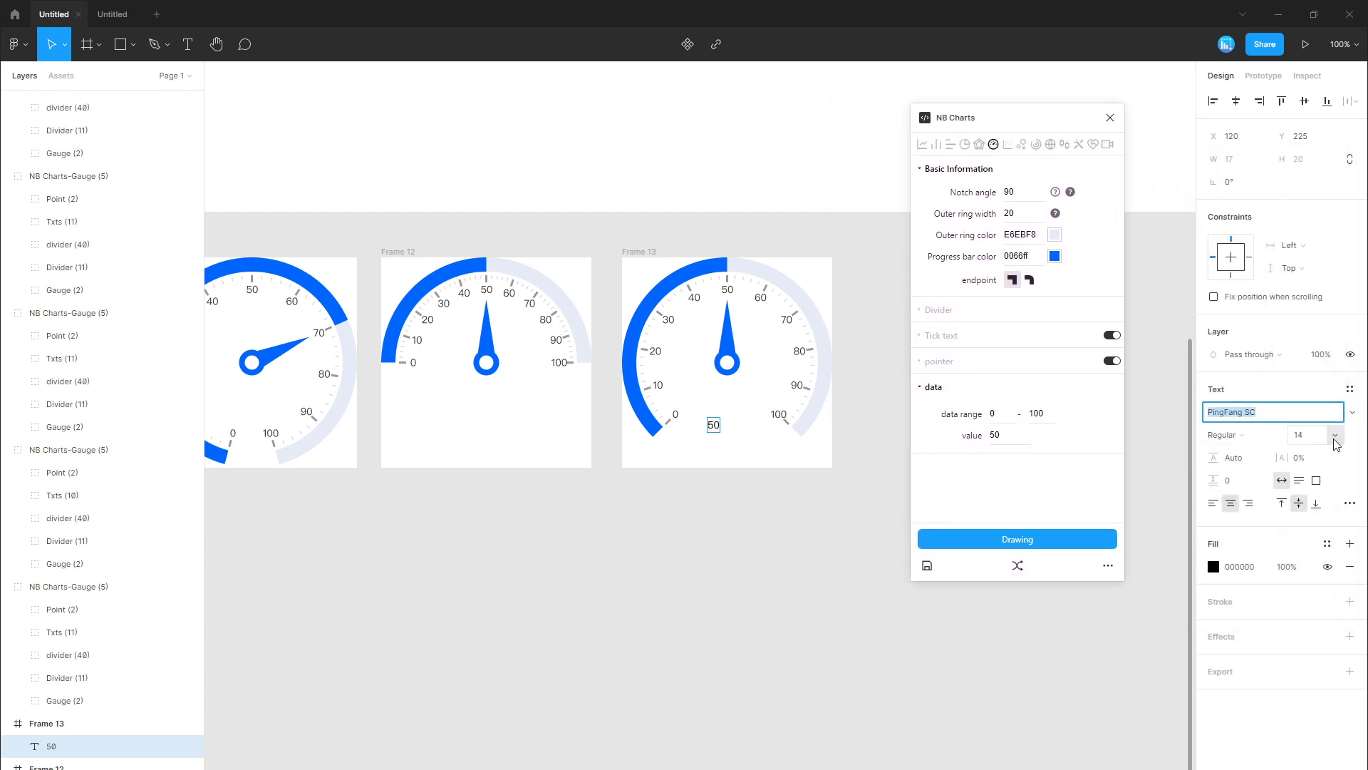
text(D-DIN)
key(Return)
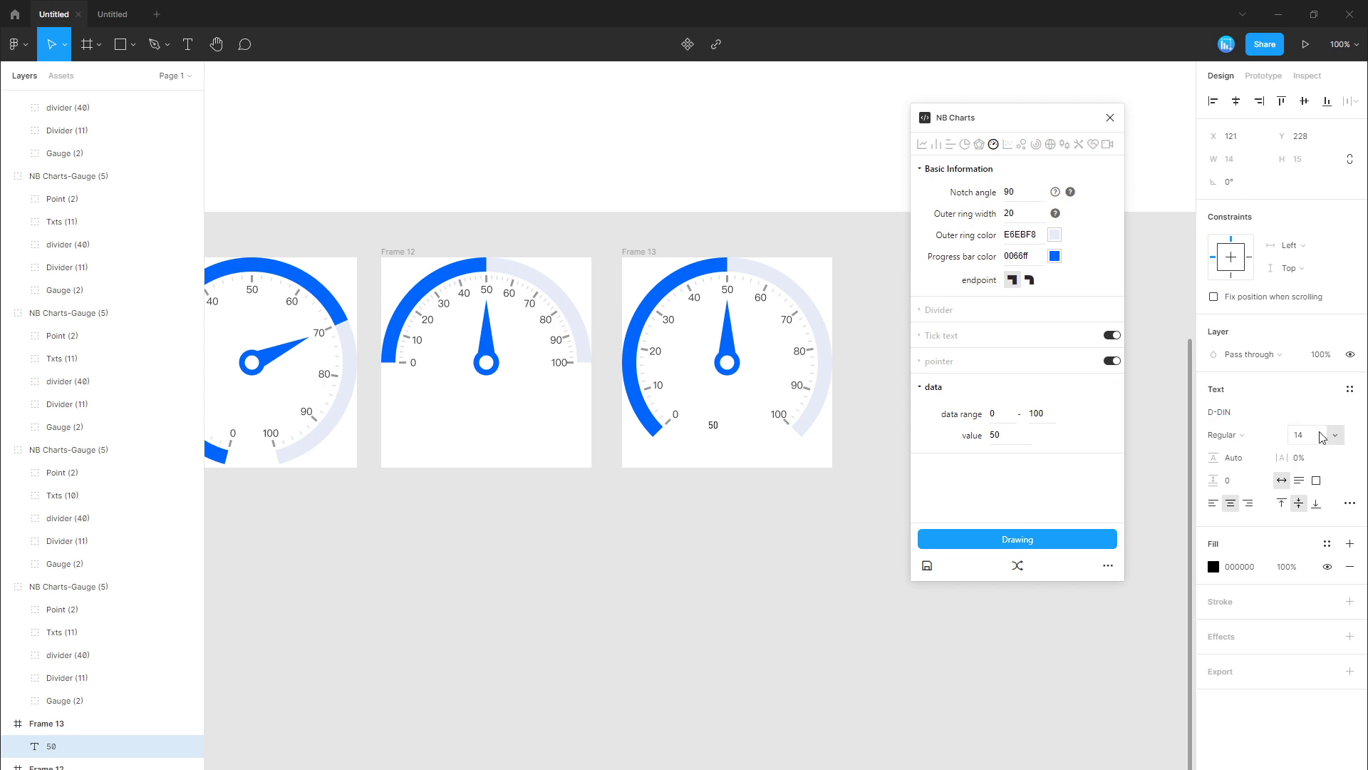
Step: Set the 50 label to size 72 and Bold weight
click(1343, 436)
key(Escape)
click(1342, 436)
click(1315, 538)
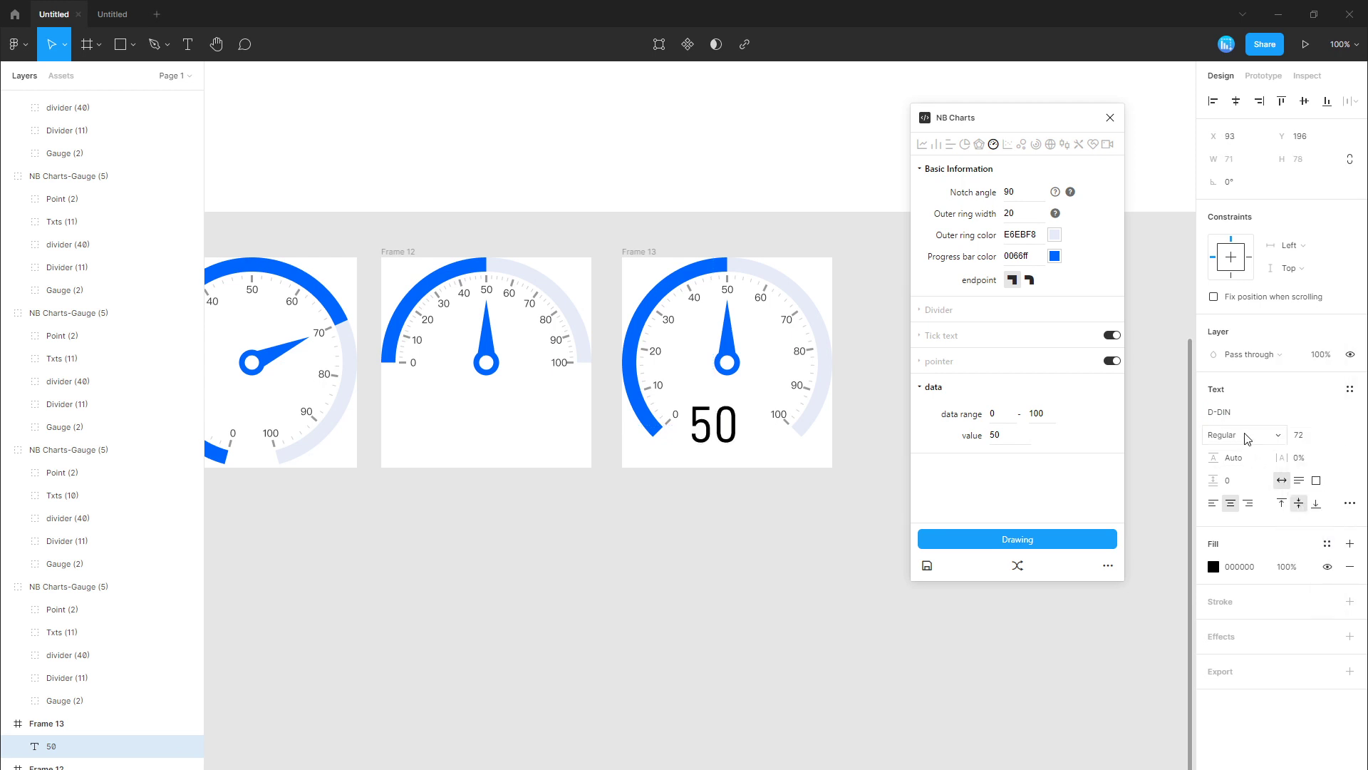
click(1247, 437)
click(801, 556)
click(738, 442)
click(789, 621)
Step: Pan the canvas back left toward Frames 9–12
mouse_move(616, 566)
mouse_down()
mouse_move(749, 595)
mouse_move(566, 555)
mouse_up()
drag(1028, 126, 1138, 182)
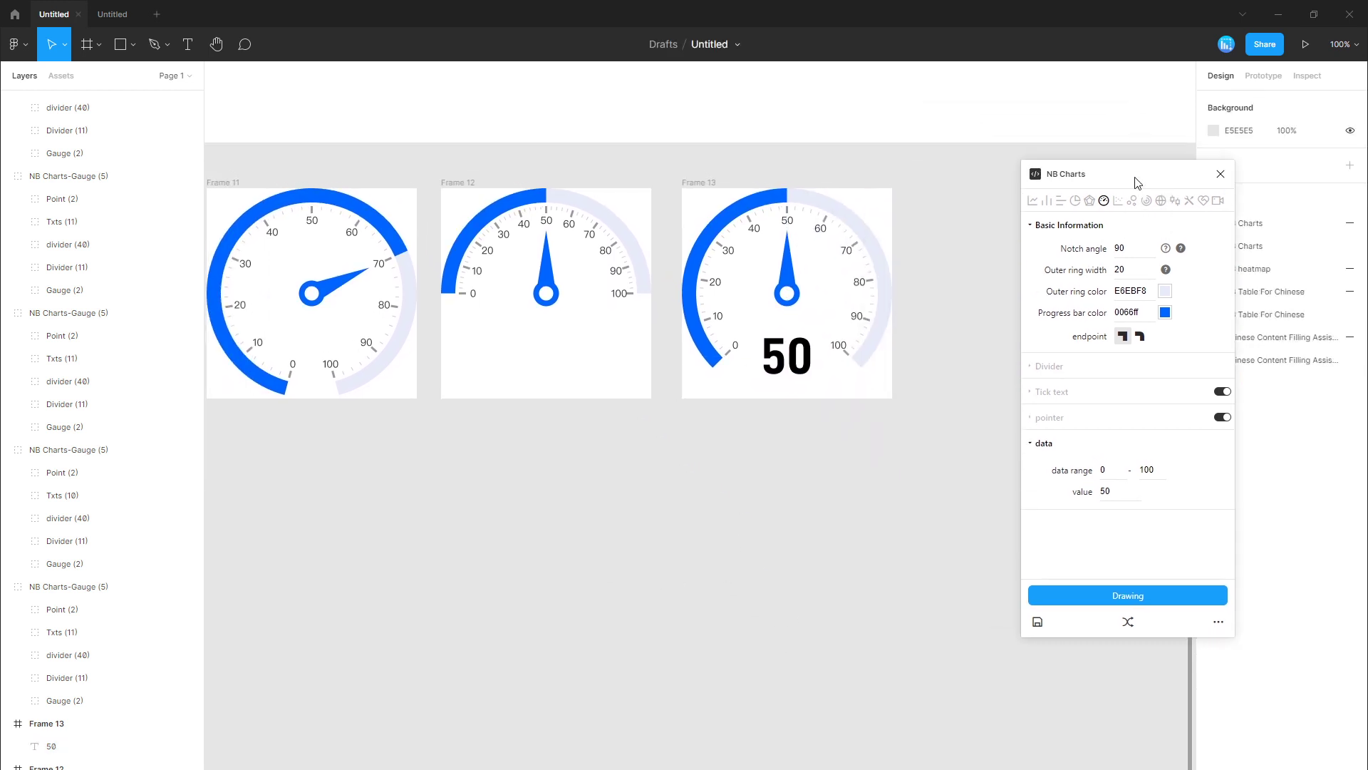
scroll(733, 568, left, 3)
scroll(617, 549, left, 3)
scroll(855, 520, left, 6)
scroll(645, 514, left, 3)
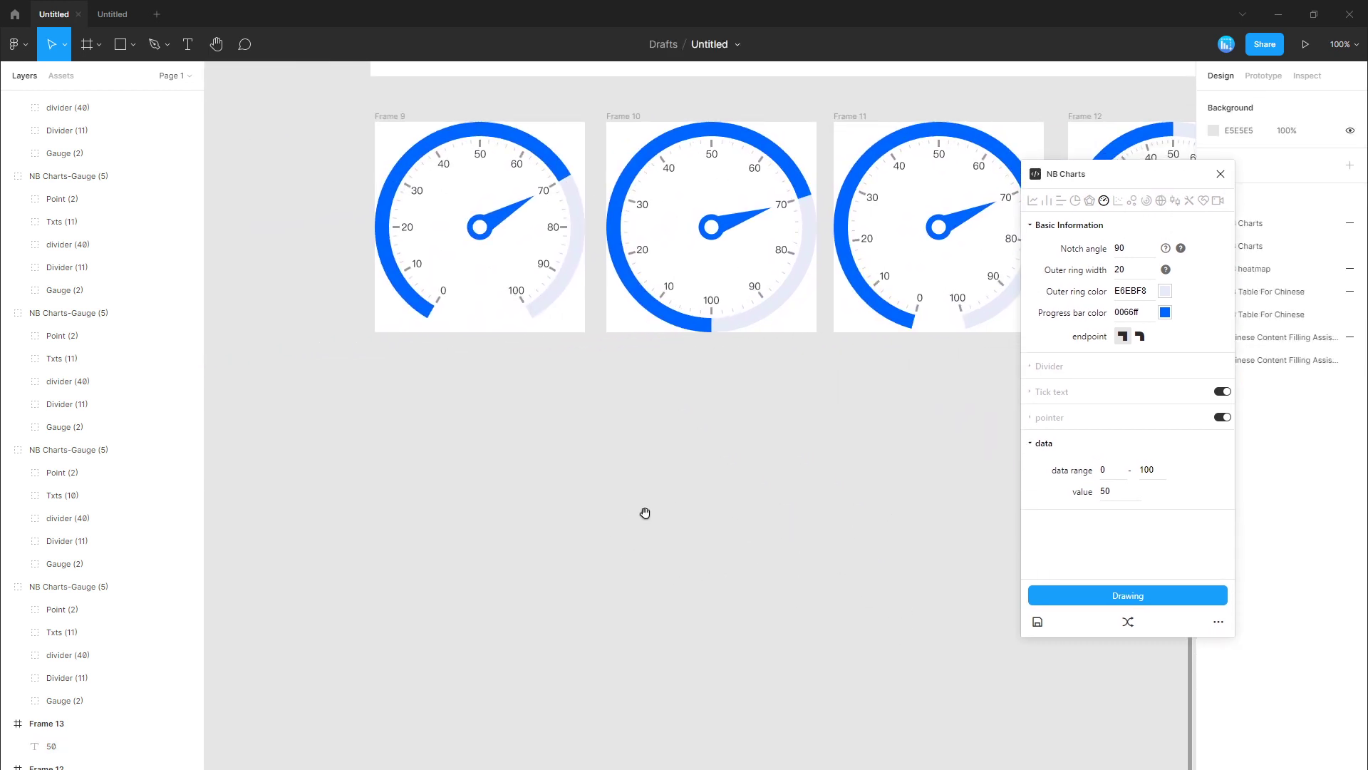
Step: Draw square Frame 14 and fill it with a rounded-end, 60° notch-angle gauge
key(f)
drag(375, 385, 578, 589)
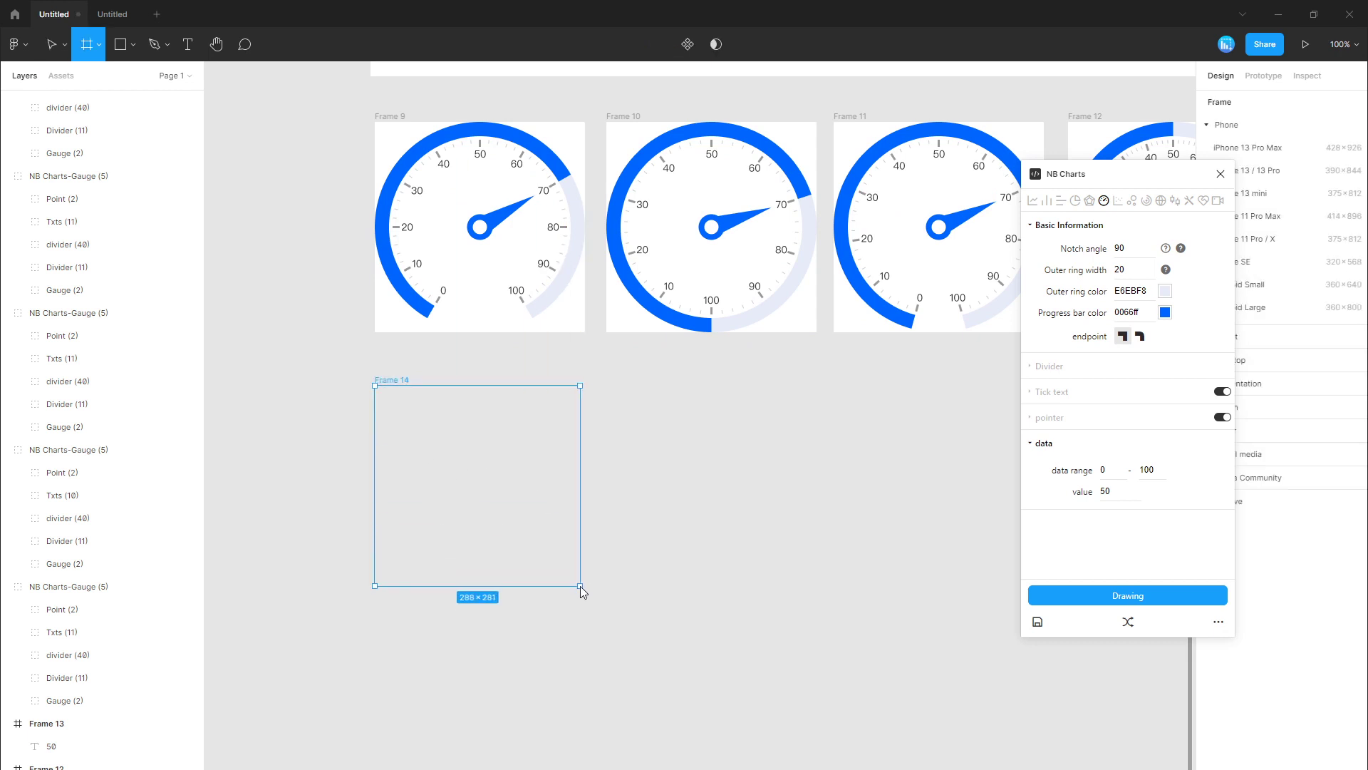
click(1138, 338)
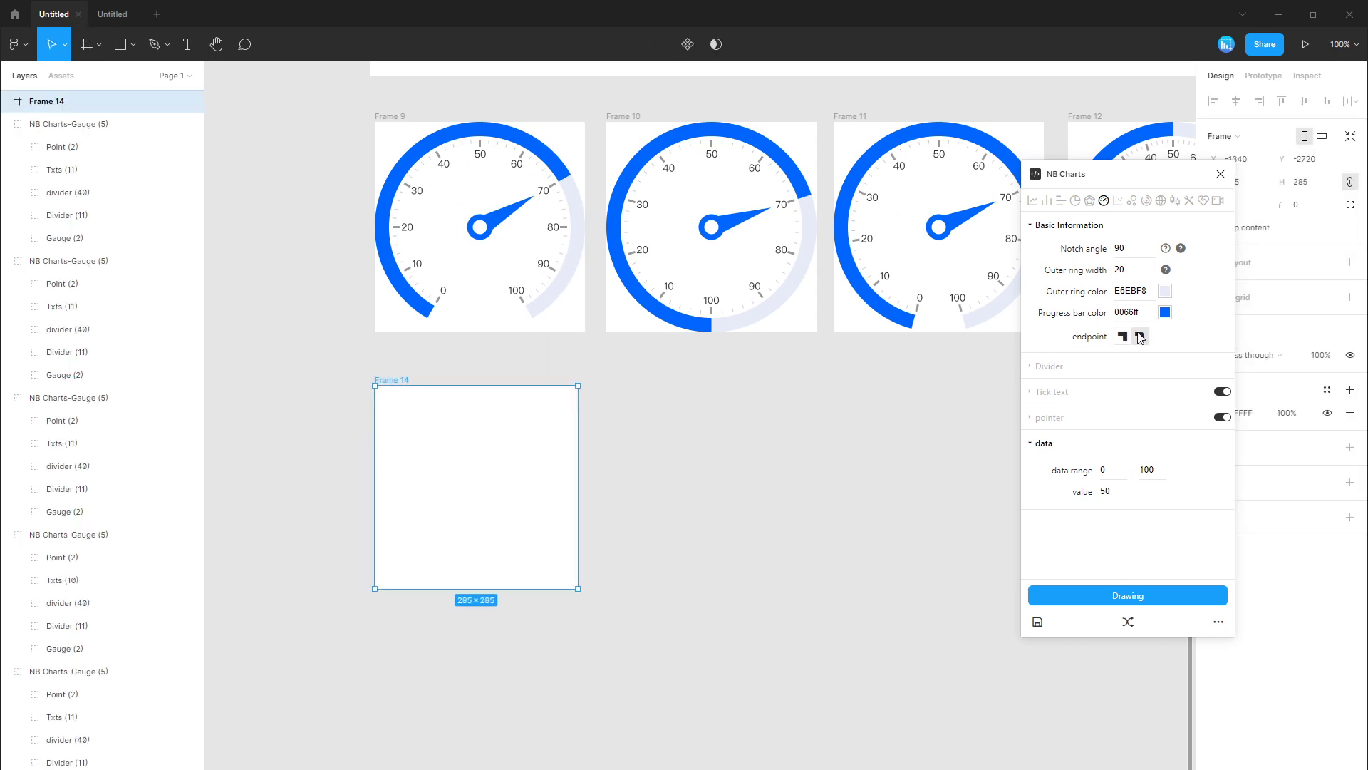
click(1121, 248)
text(60)
click(1105, 595)
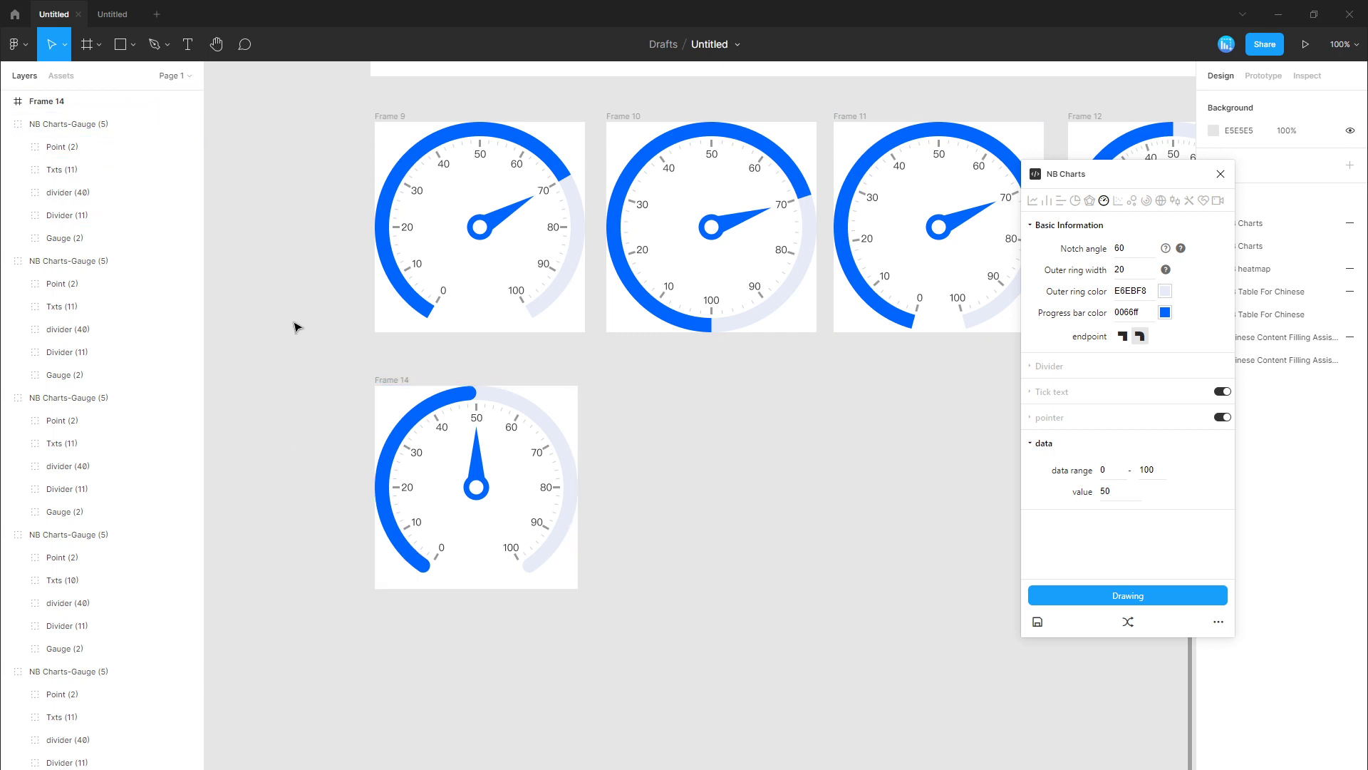
click(133, 45)
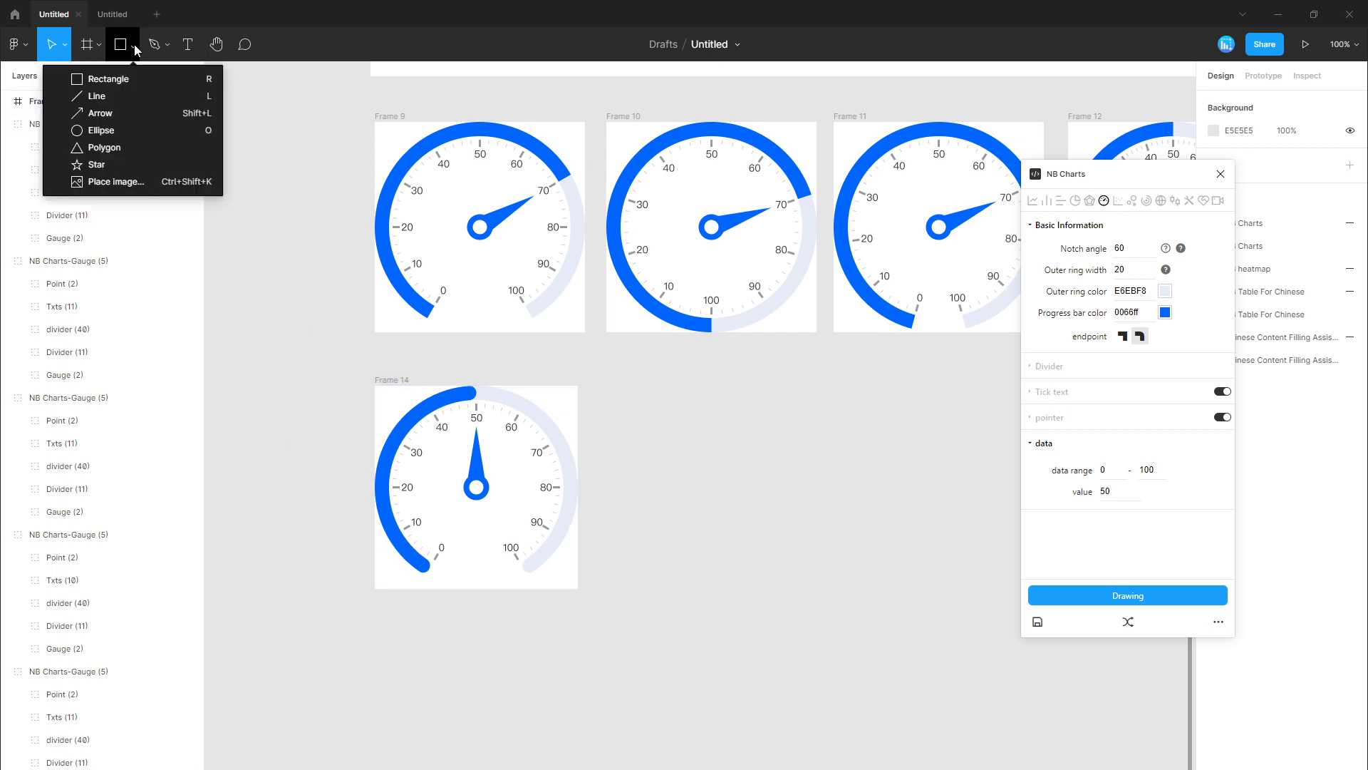
Step: Draw a 71×71 circle in Frame 14 and give it a 5 px outline
click(101, 130)
drag(455, 544, 404, 593)
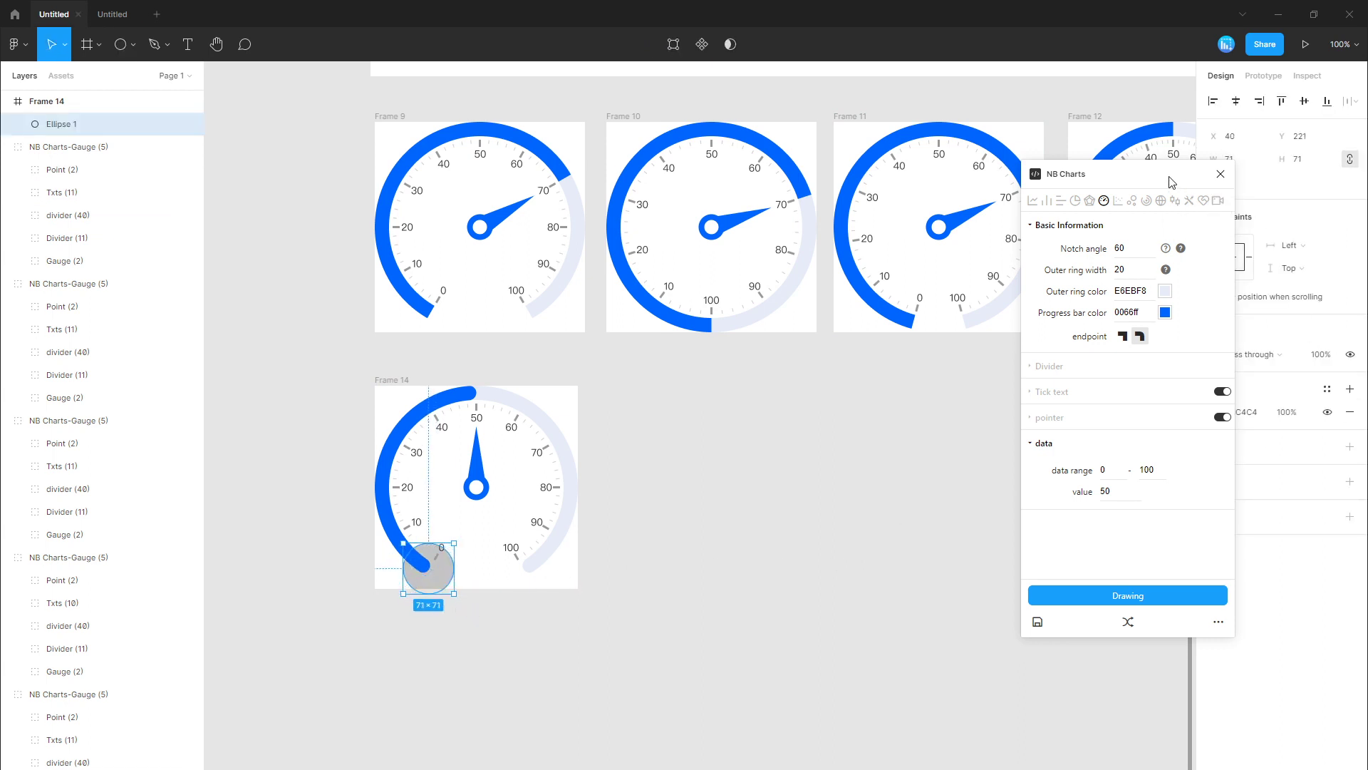
click(1349, 447)
click(1226, 493)
text(5)
key(Return)
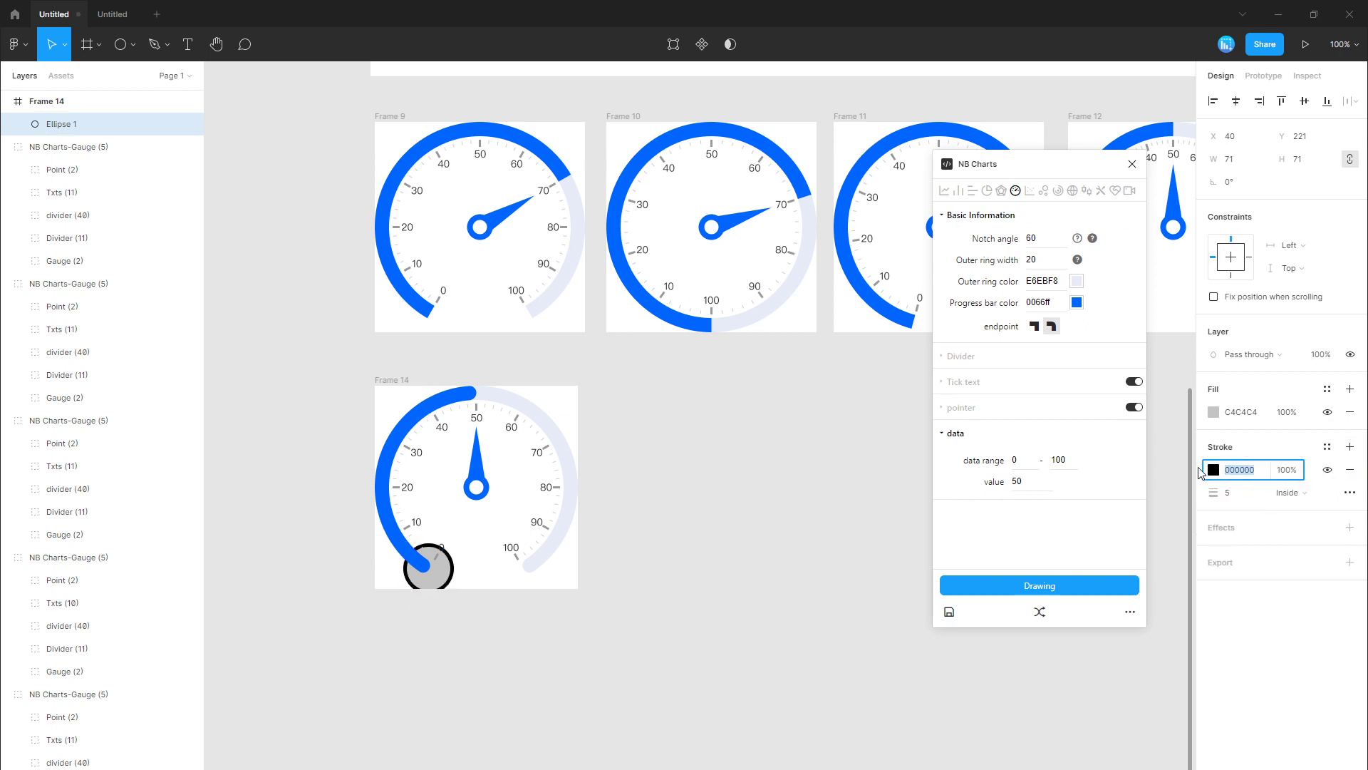
Step: Make the outline red FF0000 and move the circle over the gauge's 100 end
click(1214, 469)
click(1168, 478)
drag(1188, 476, 1196, 469)
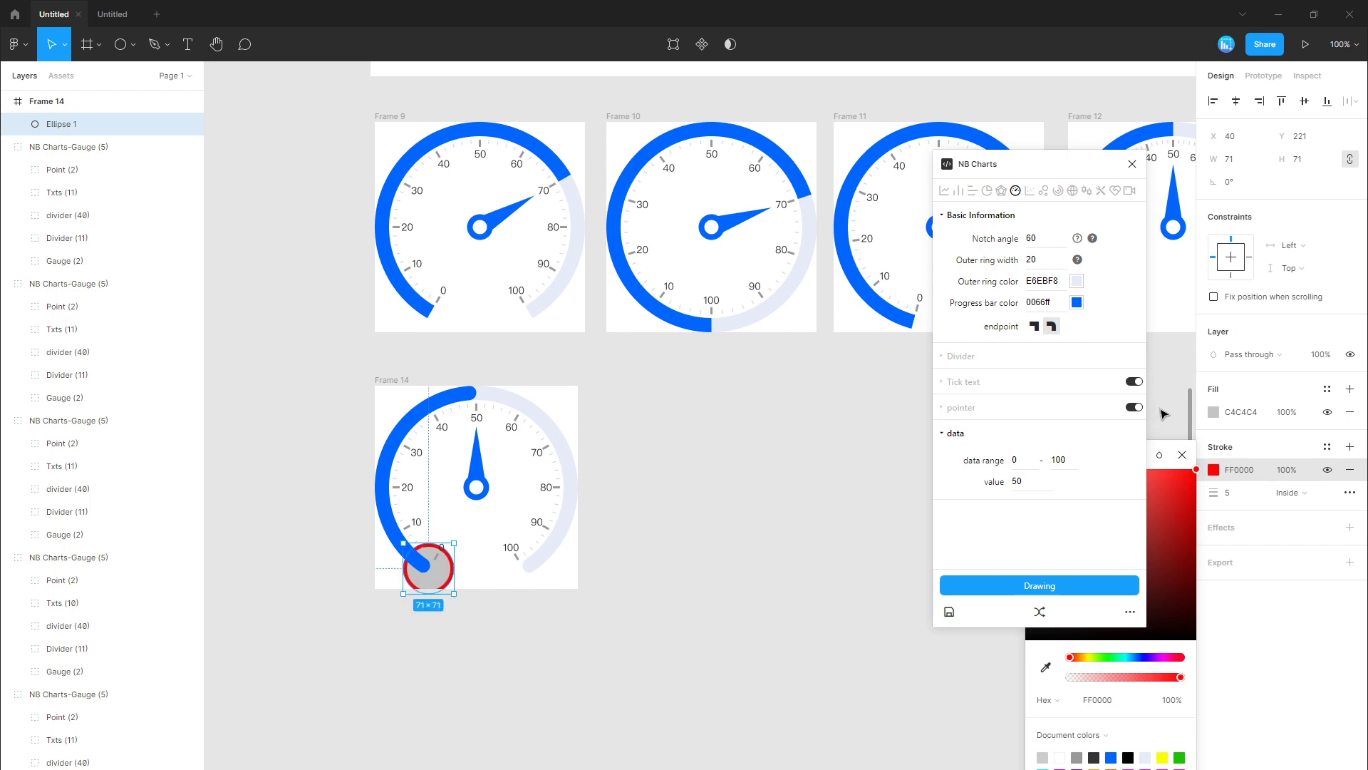
click(1164, 414)
click(434, 575)
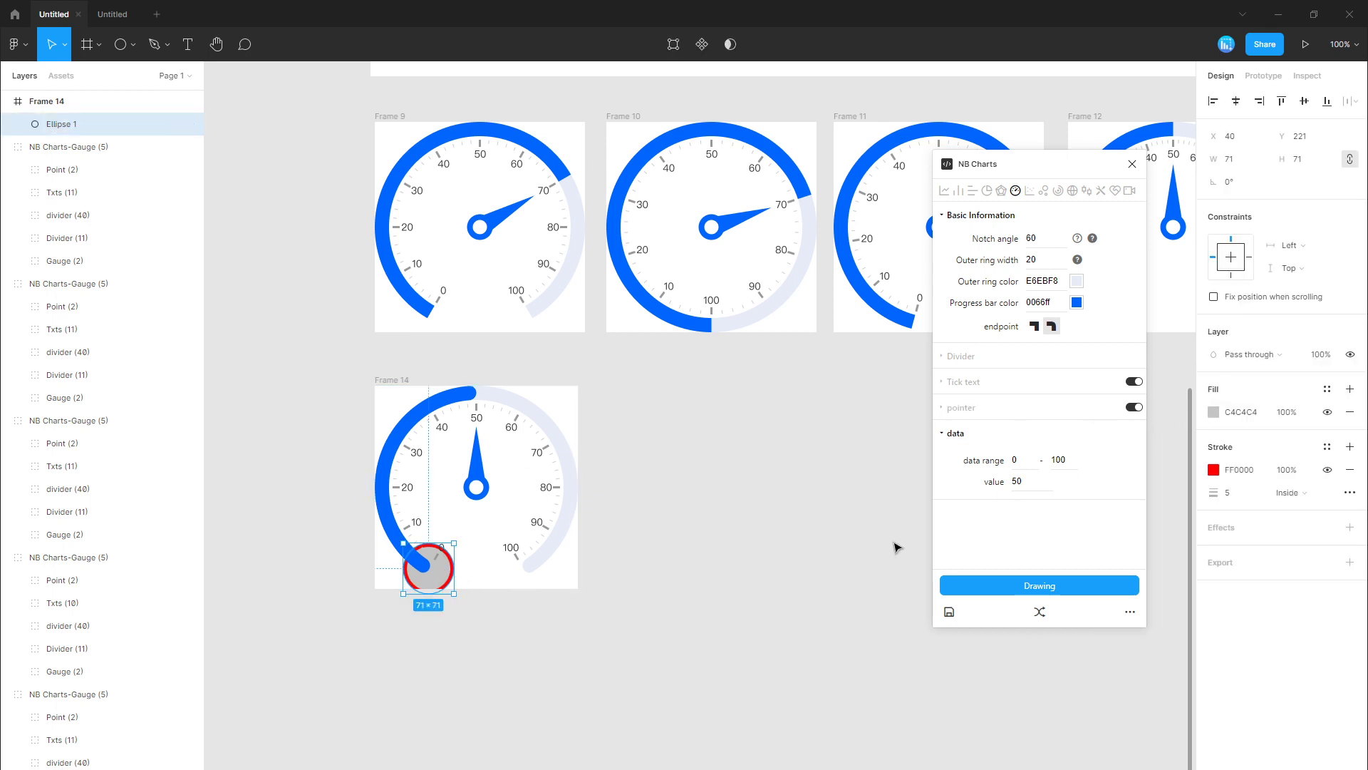
click(657, 576)
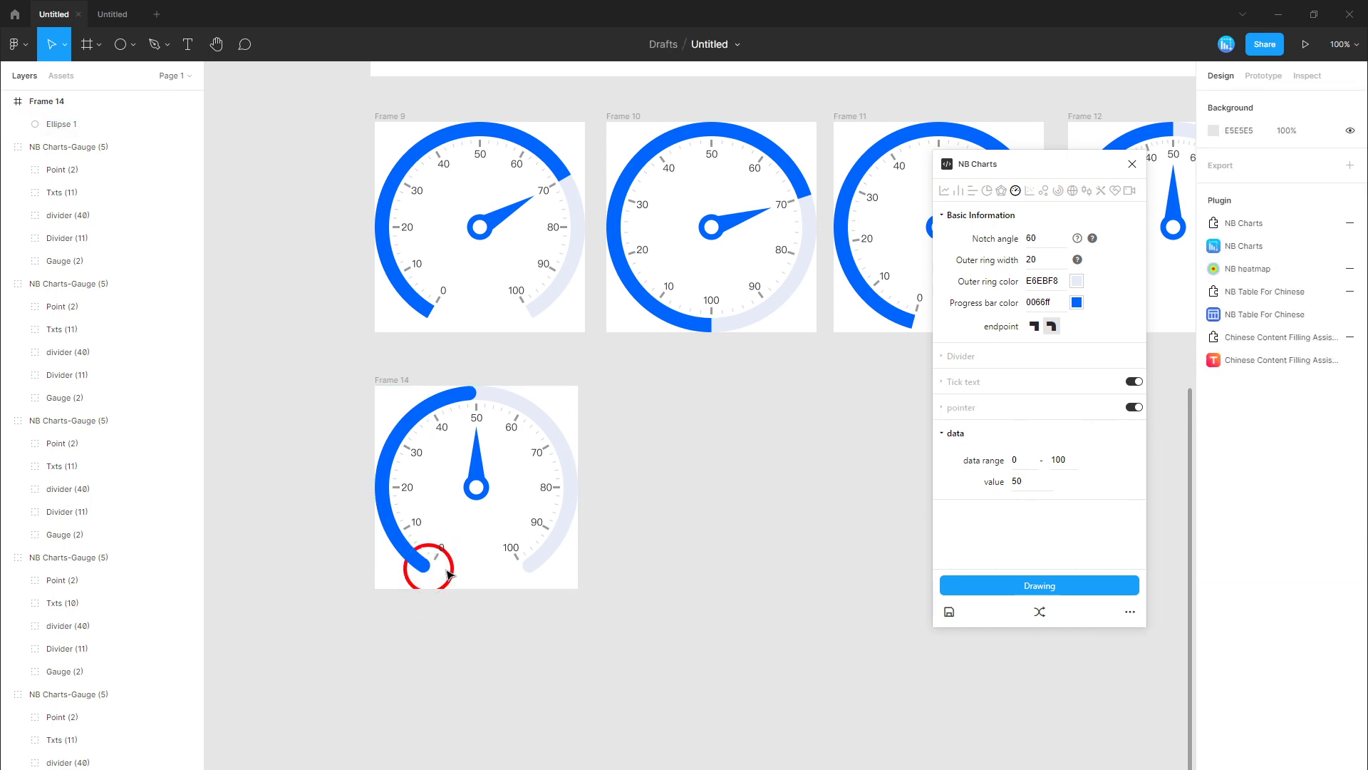
drag(449, 575, 548, 571)
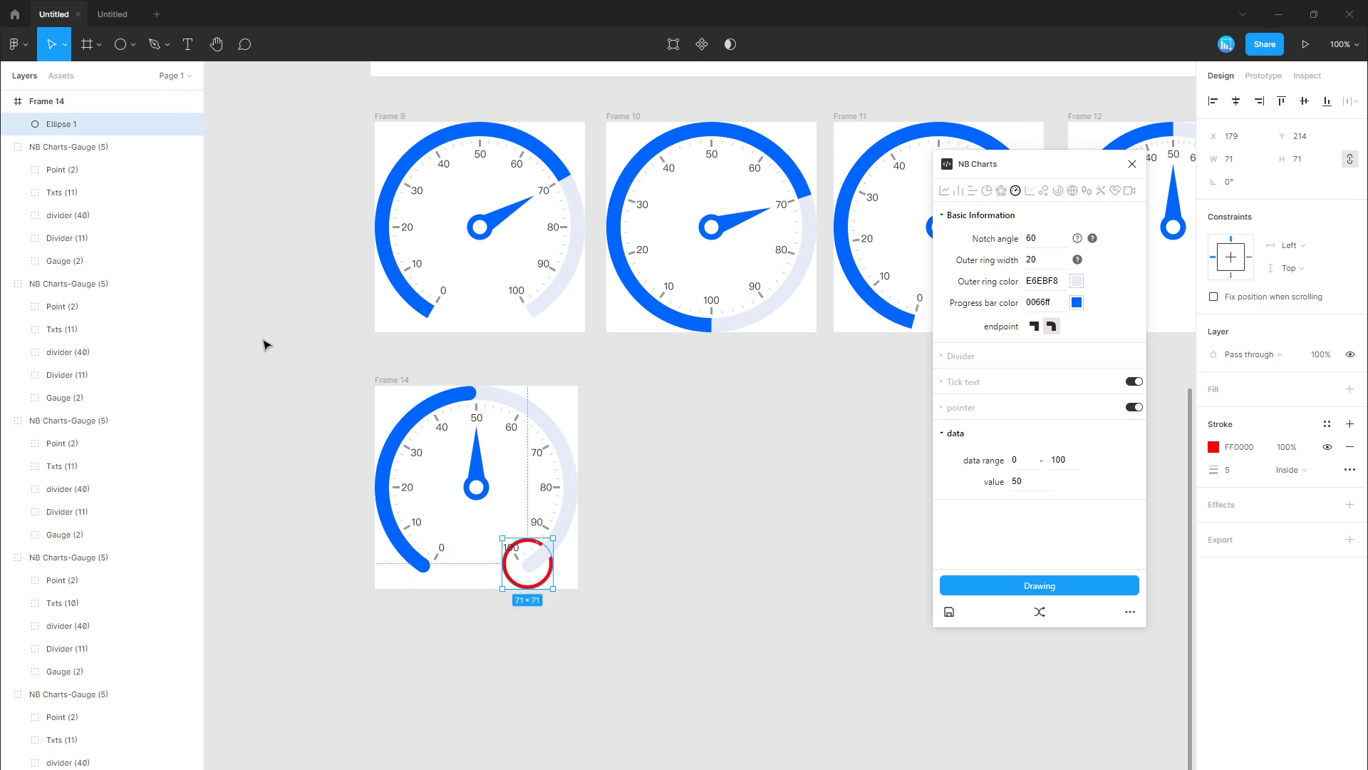
Step: Move the Ellipse 1 layer to the top level in the Layers panel
drag(76, 123, 99, 236)
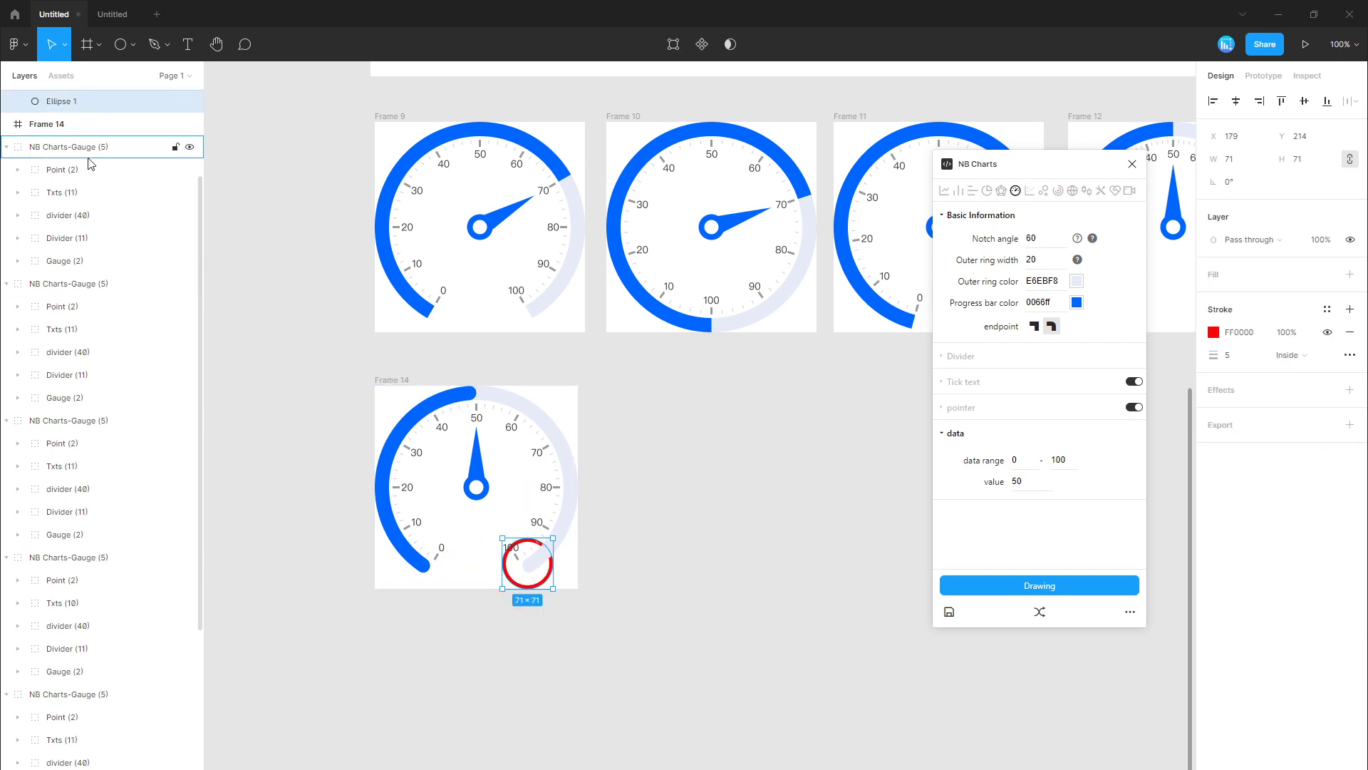
drag(97, 238, 107, 96)
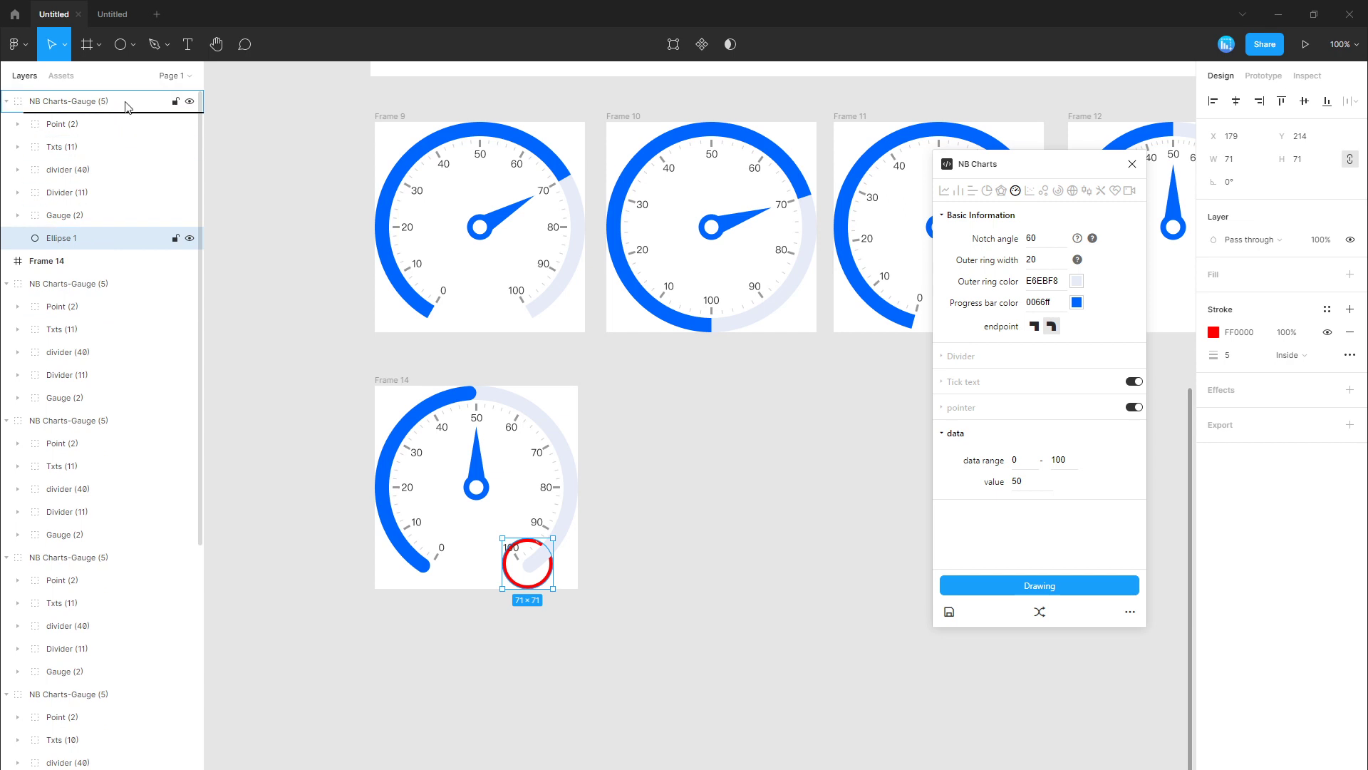
click(615, 606)
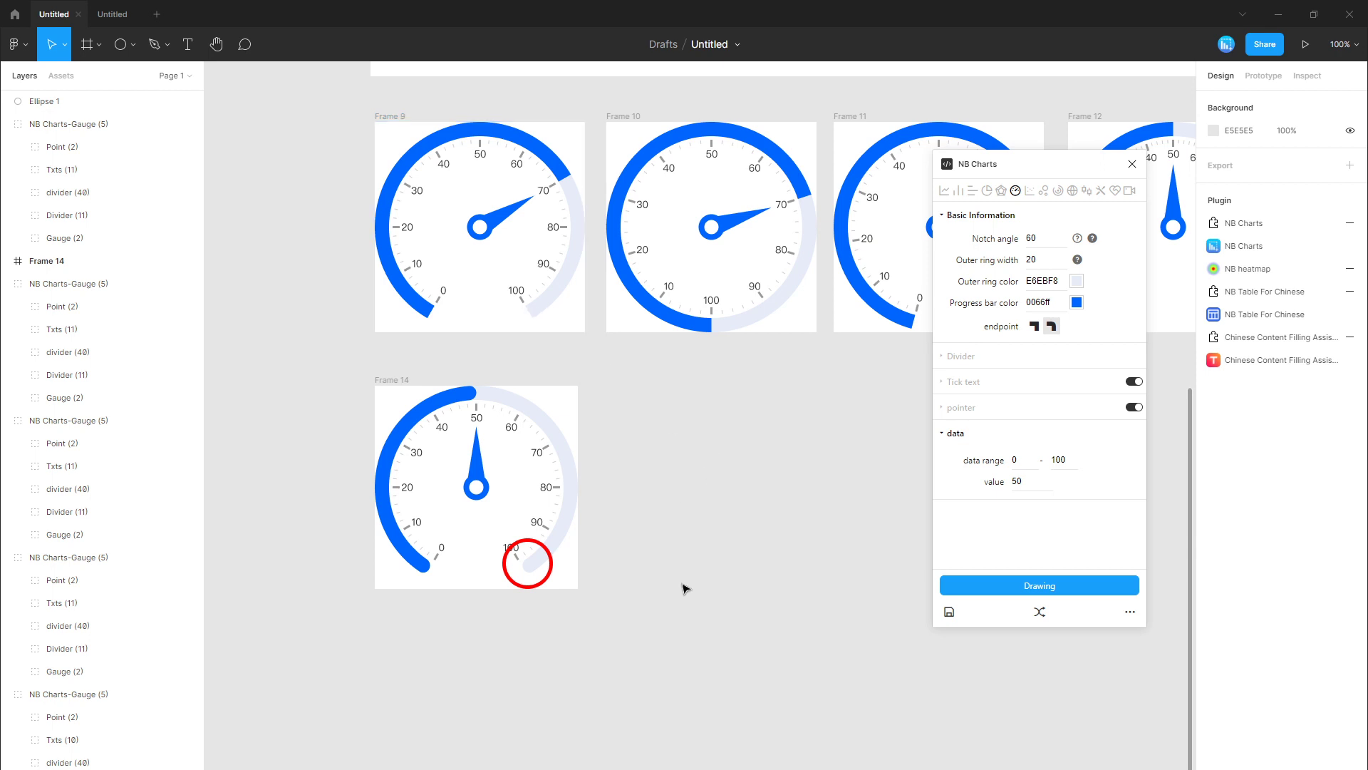
Step: Copy the red circle onto Frame 9's 100 end and draw an empty 305×305 Frame 15
drag(731, 544, 665, 562)
click(483, 583)
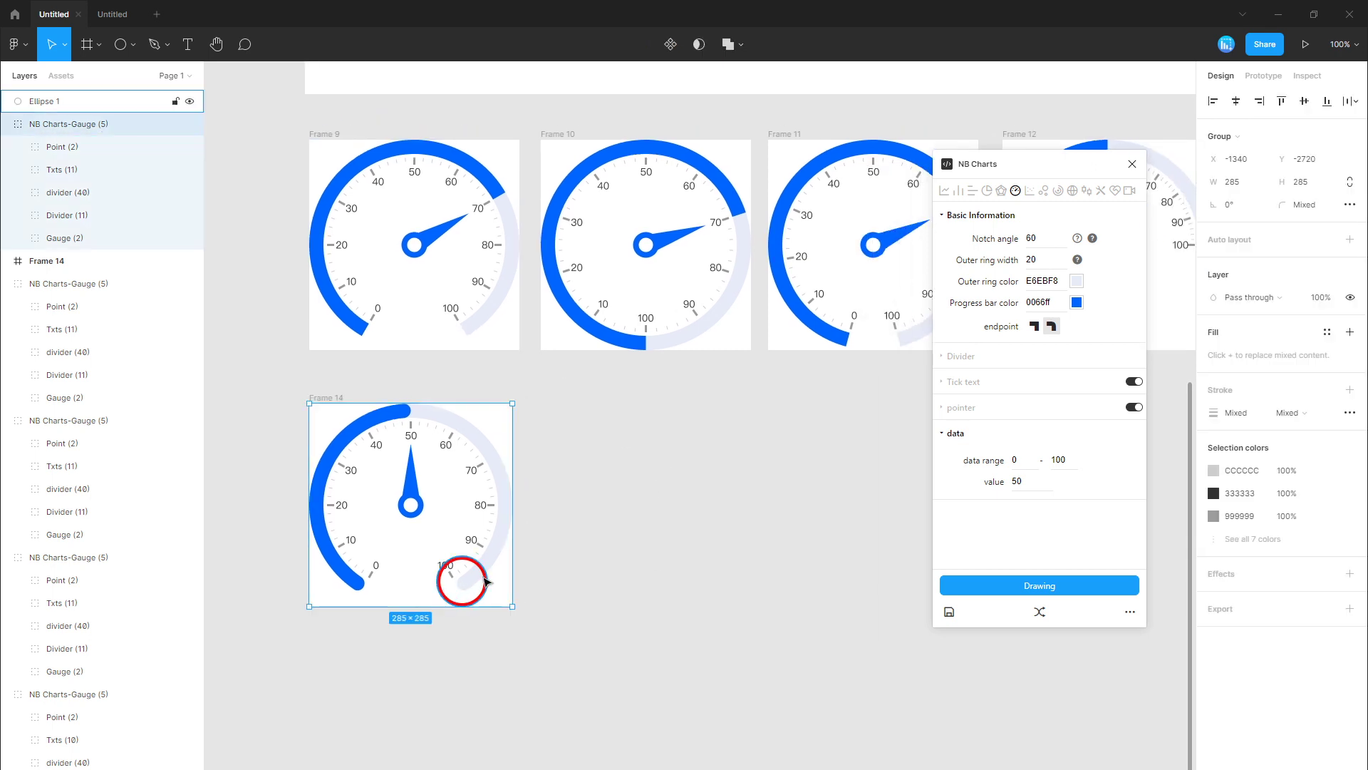
drag(483, 574, 484, 324)
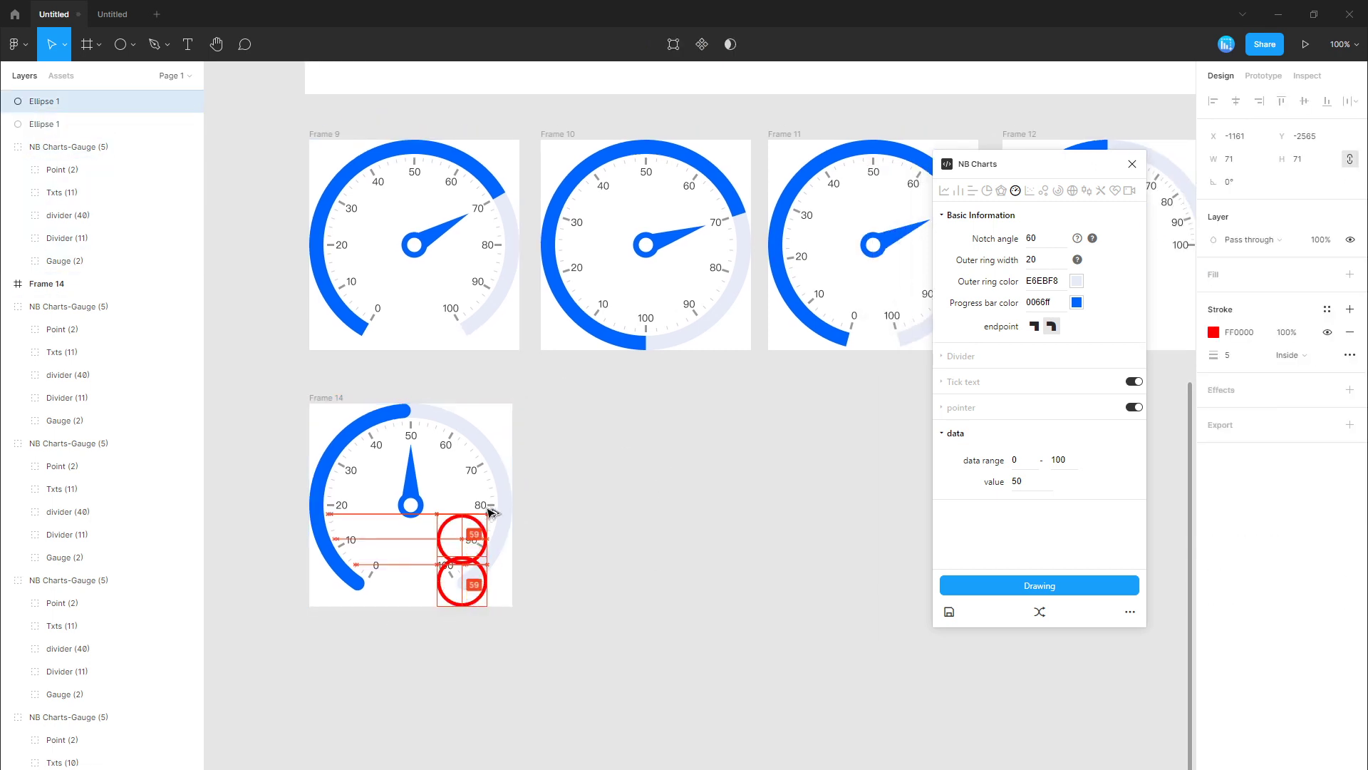
click(543, 354)
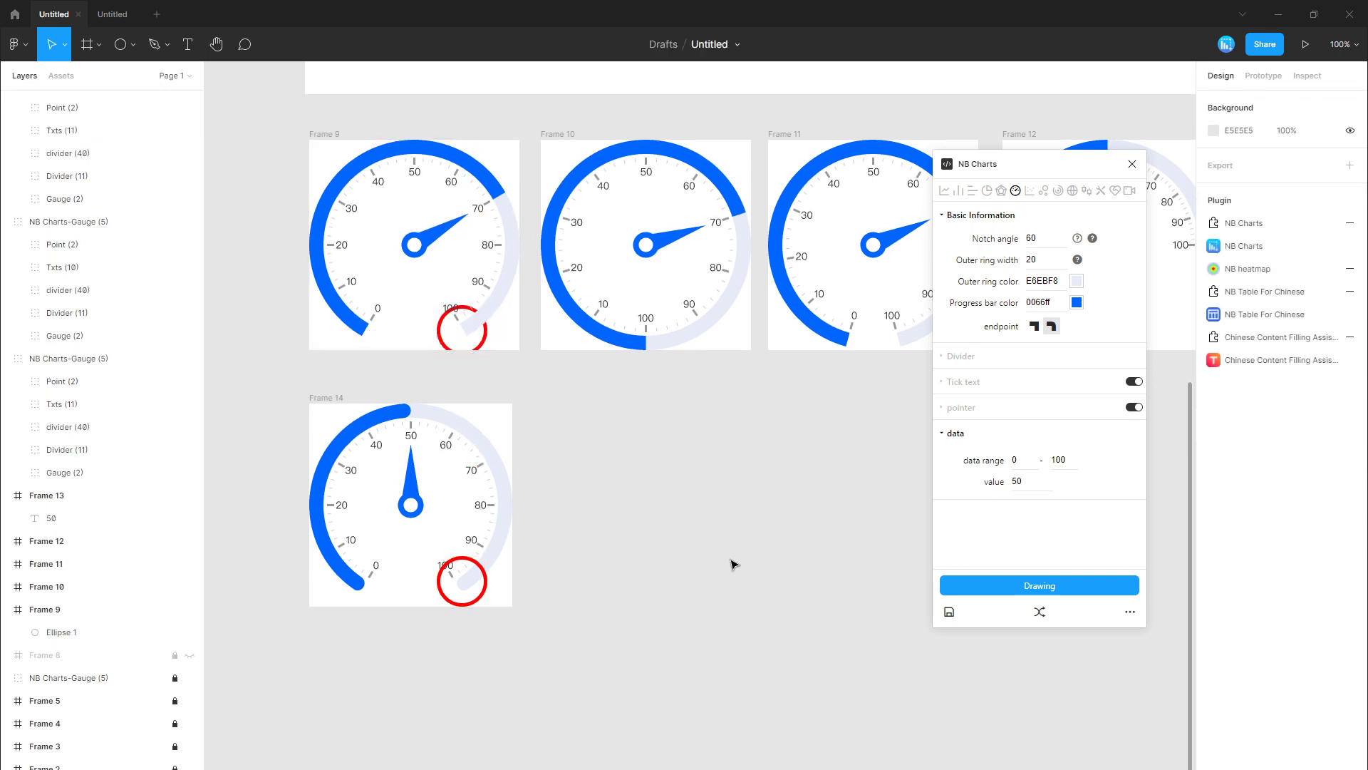
scroll(652, 585, right, 3)
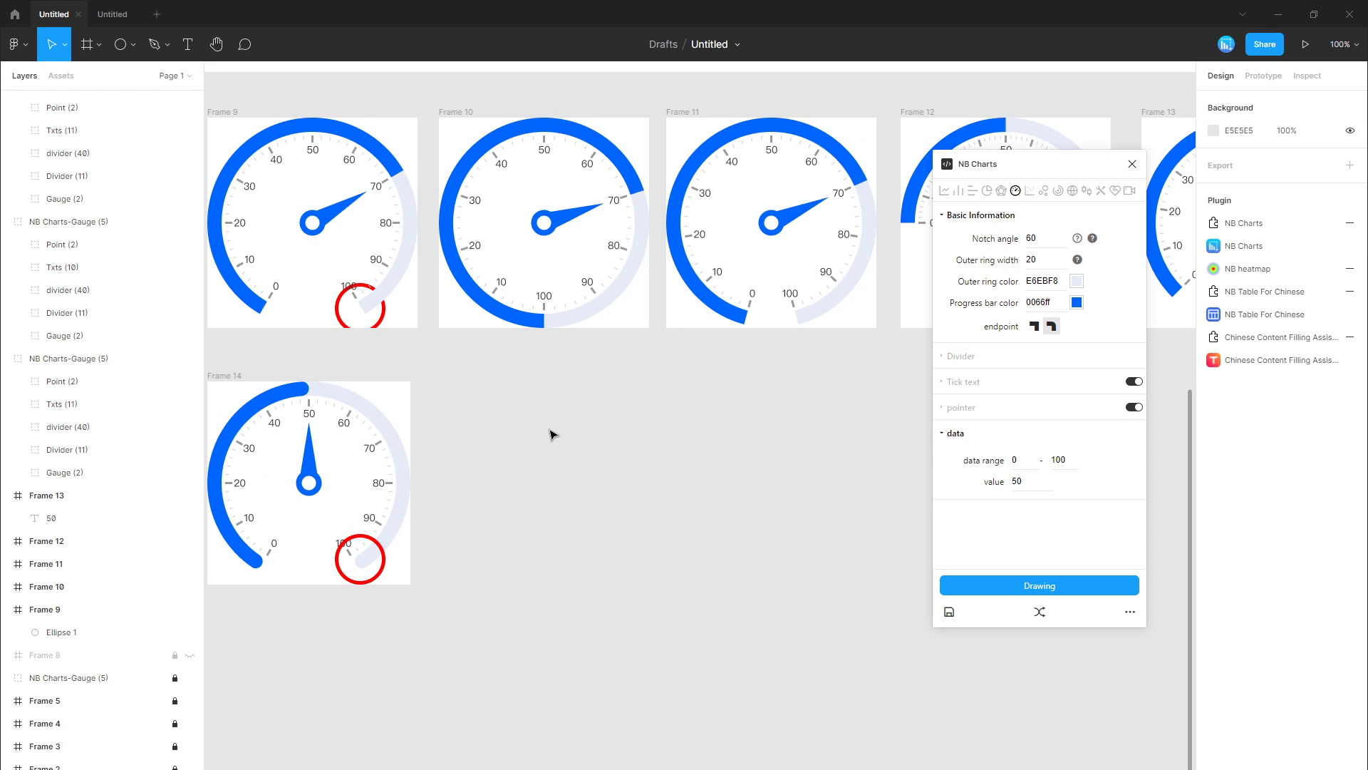
key(f)
drag(468, 374, 684, 590)
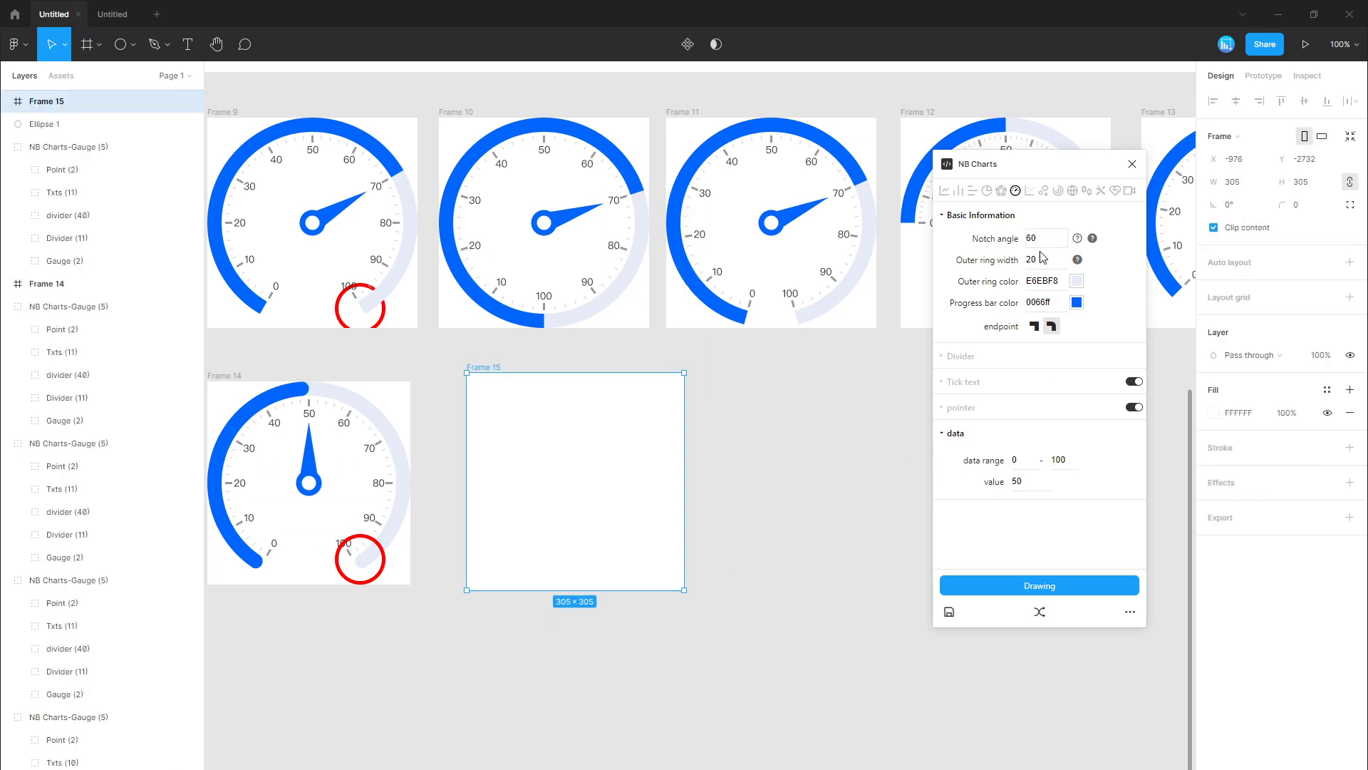
Step: Turn off minor ticks and draw a 10-division gauge into Frame 15
click(1035, 327)
click(1009, 216)
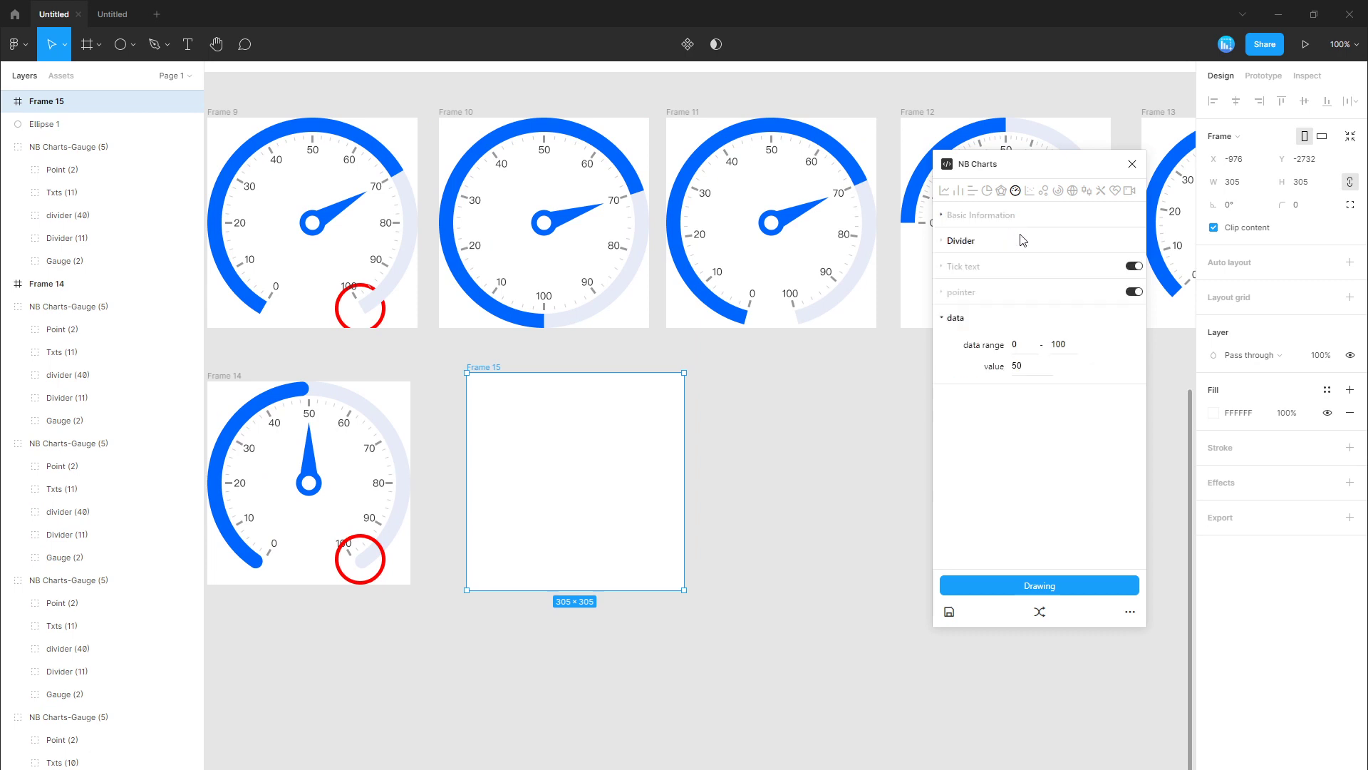
click(1024, 240)
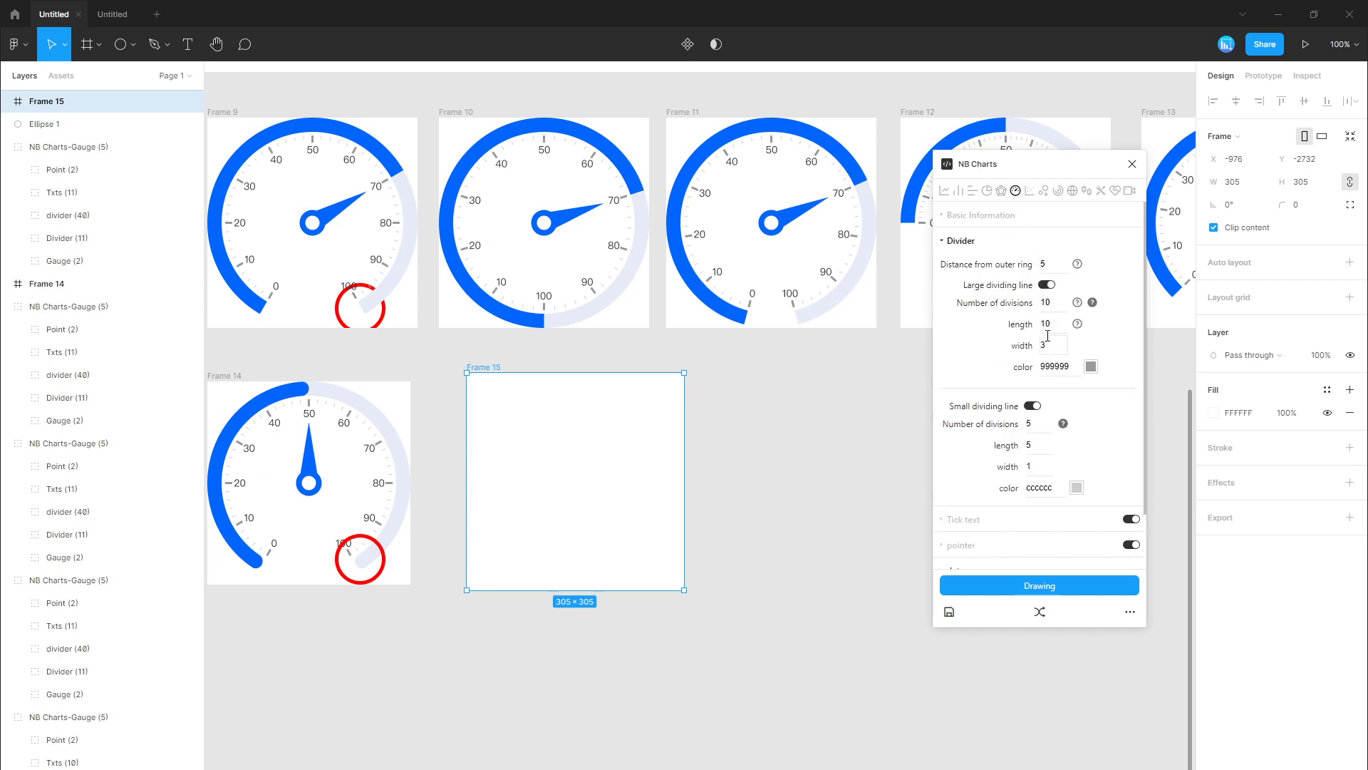
drag(1049, 302, 1029, 306)
click(1033, 407)
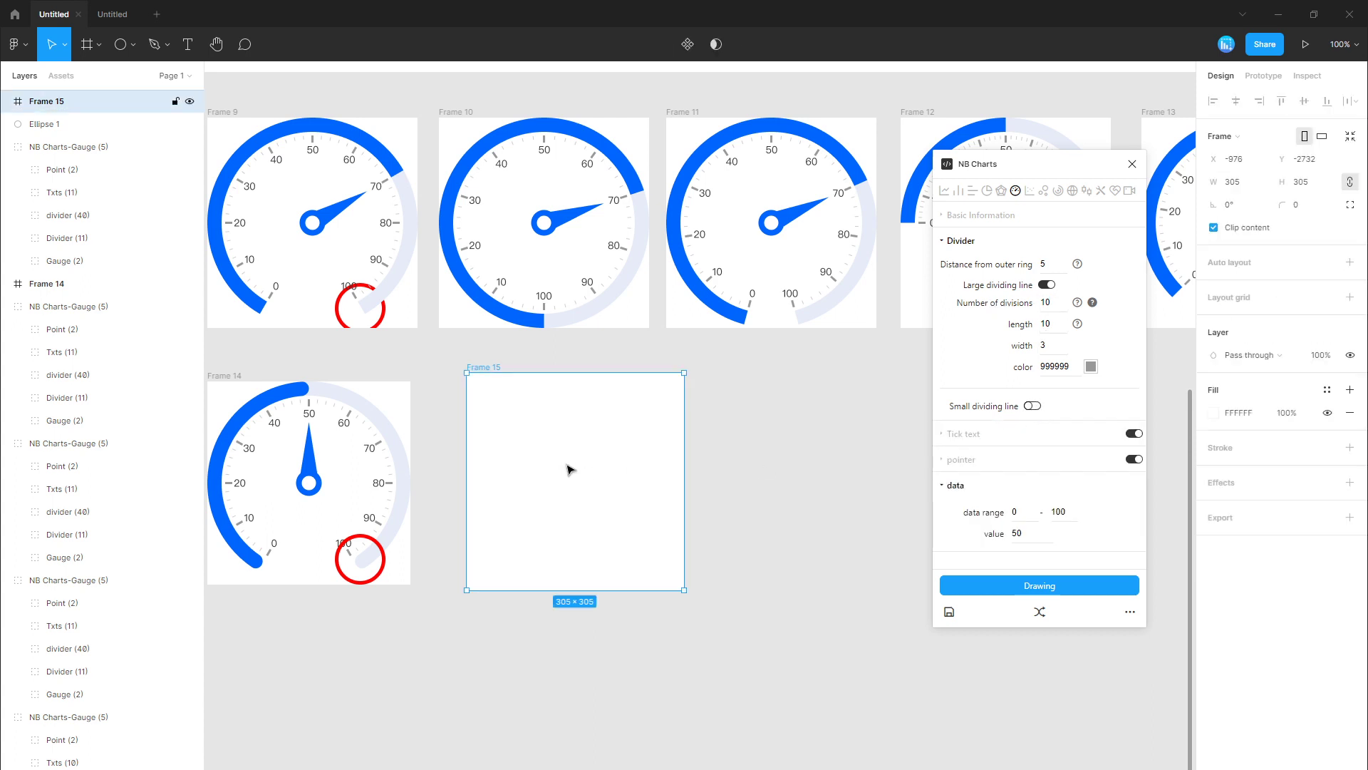
mouse_move(1092, 302)
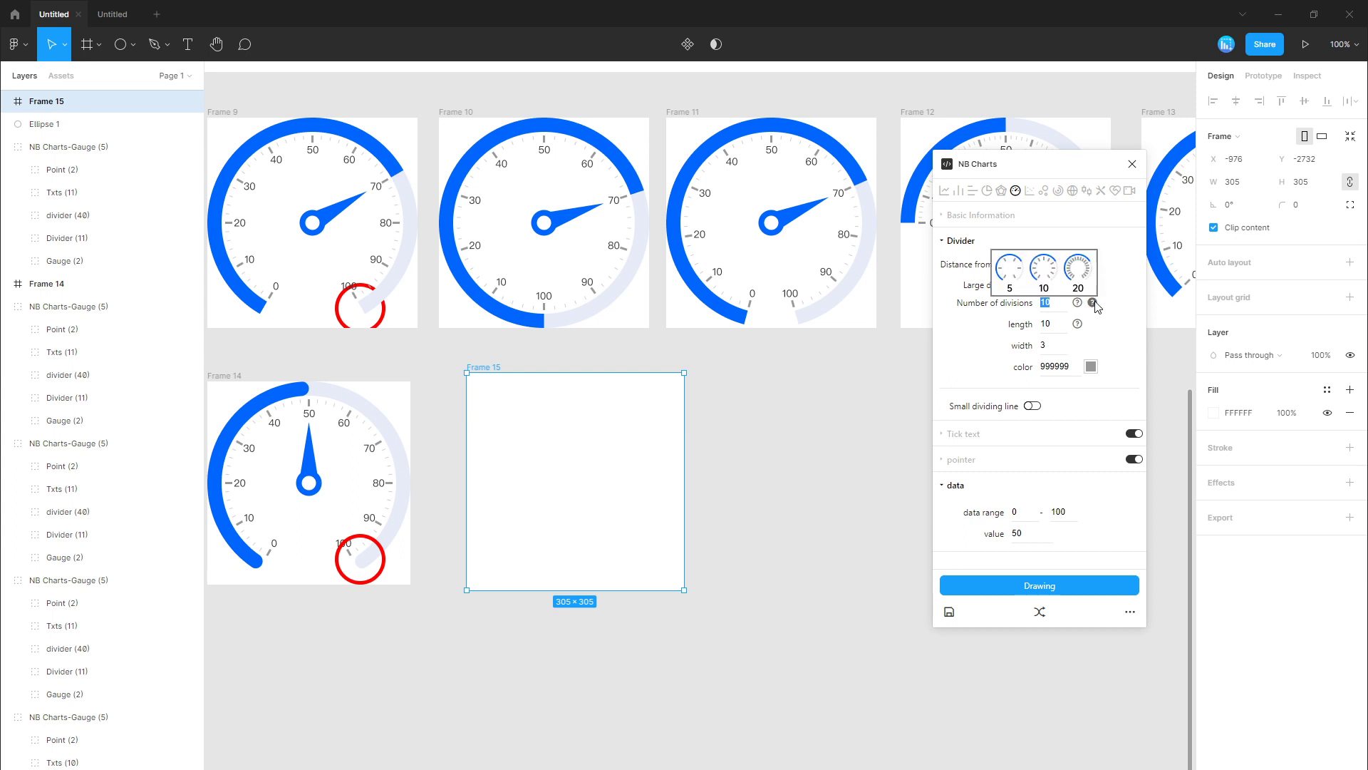
drag(580, 445, 571, 445)
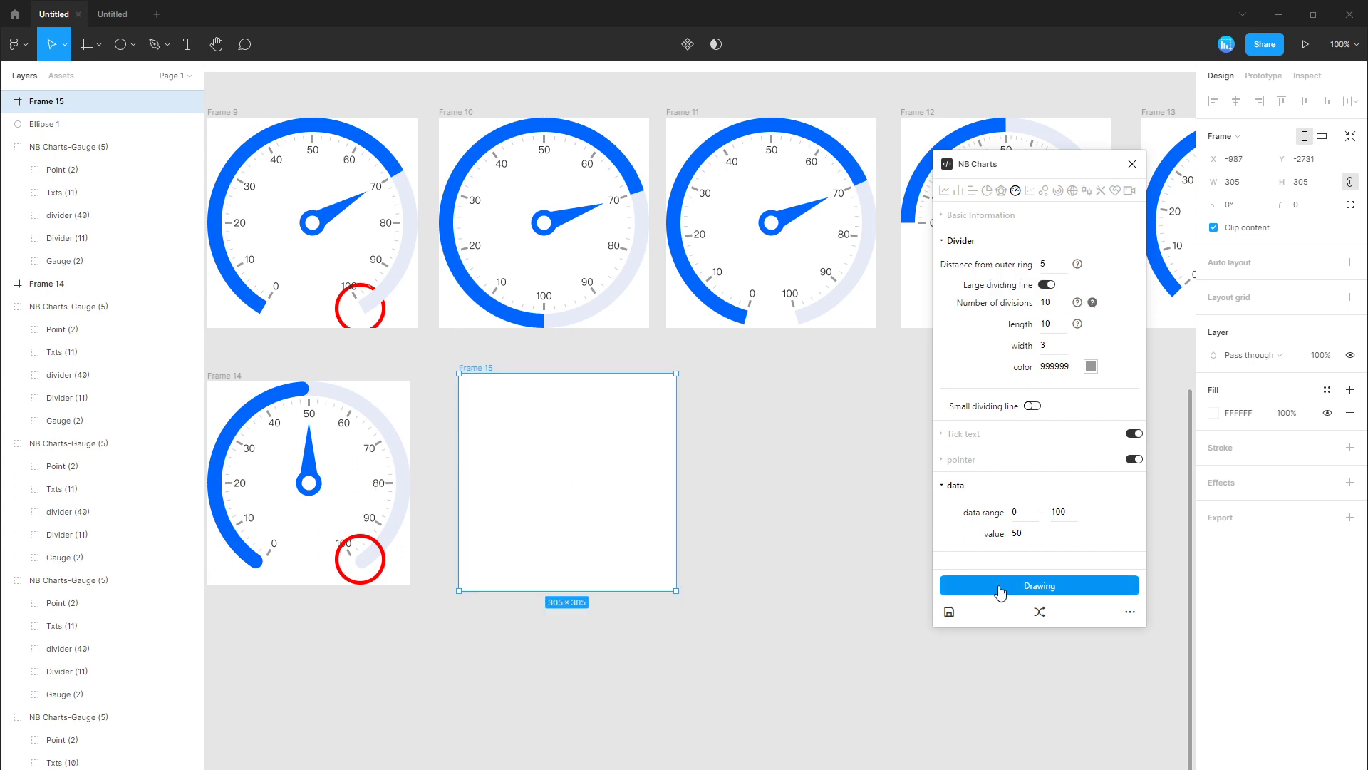
click(1000, 586)
Step: Duplicate Frame 15 as Frame 16 and draw a 20-division gauge into it
drag(655, 526, 840, 528)
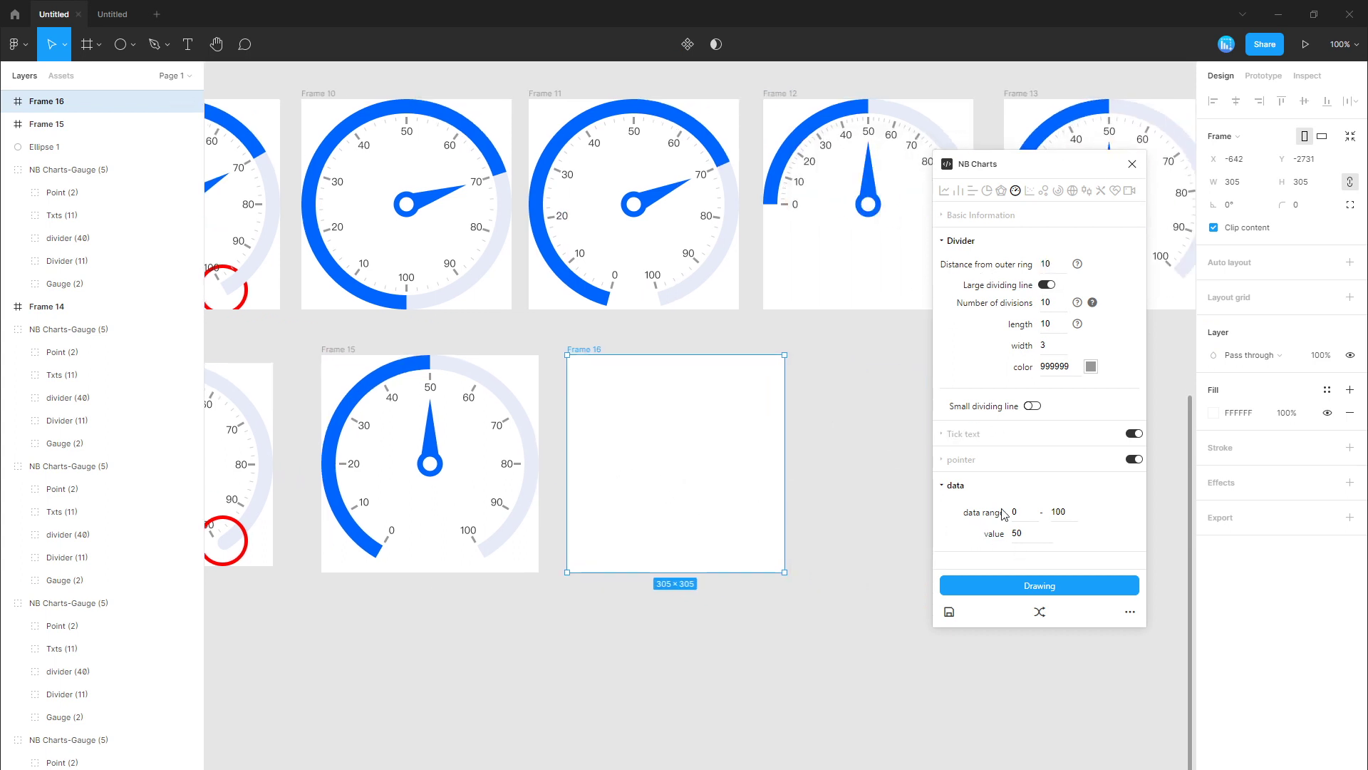
double_click(1046, 263)
click(997, 584)
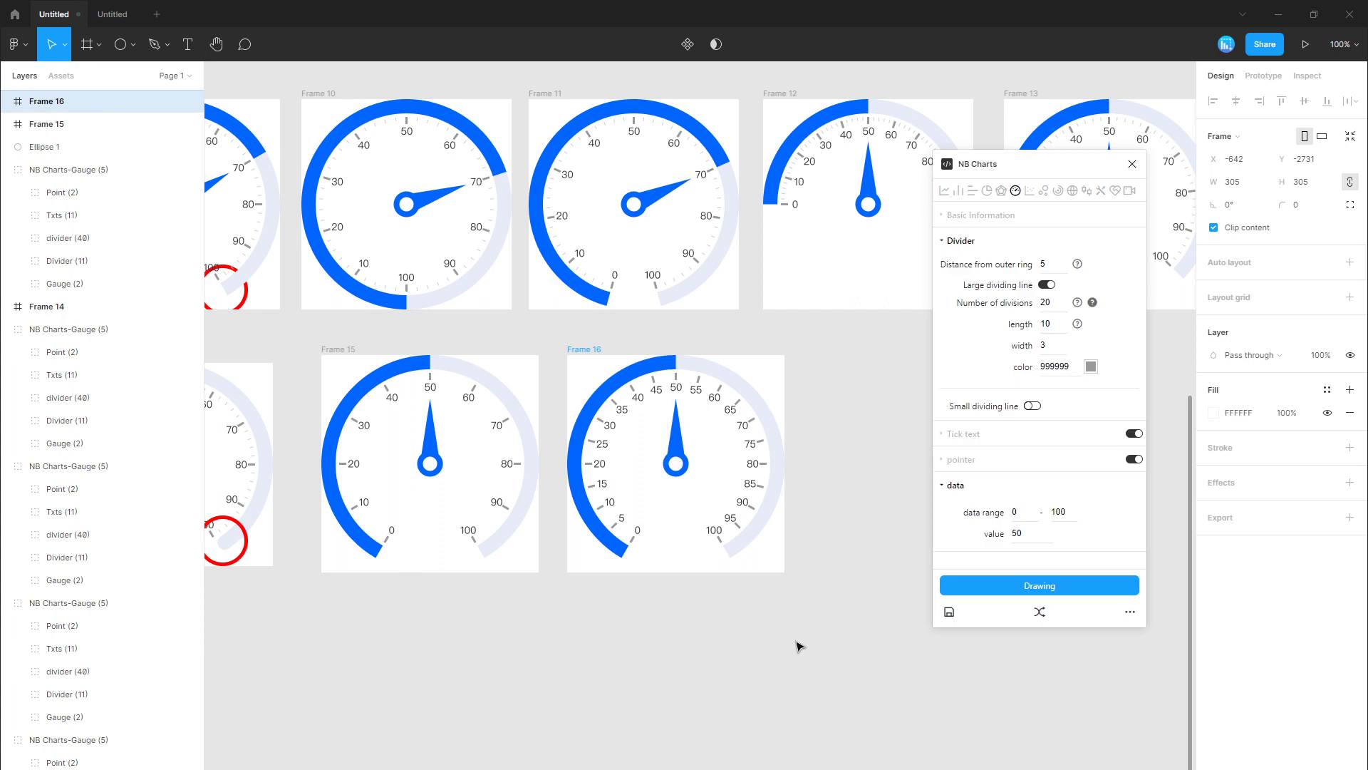
click(795, 641)
Step: Duplicate Frame 16 as Frame 17 and draw a 50-division gauge into it
scroll(670, 581, right, 3)
click(509, 495)
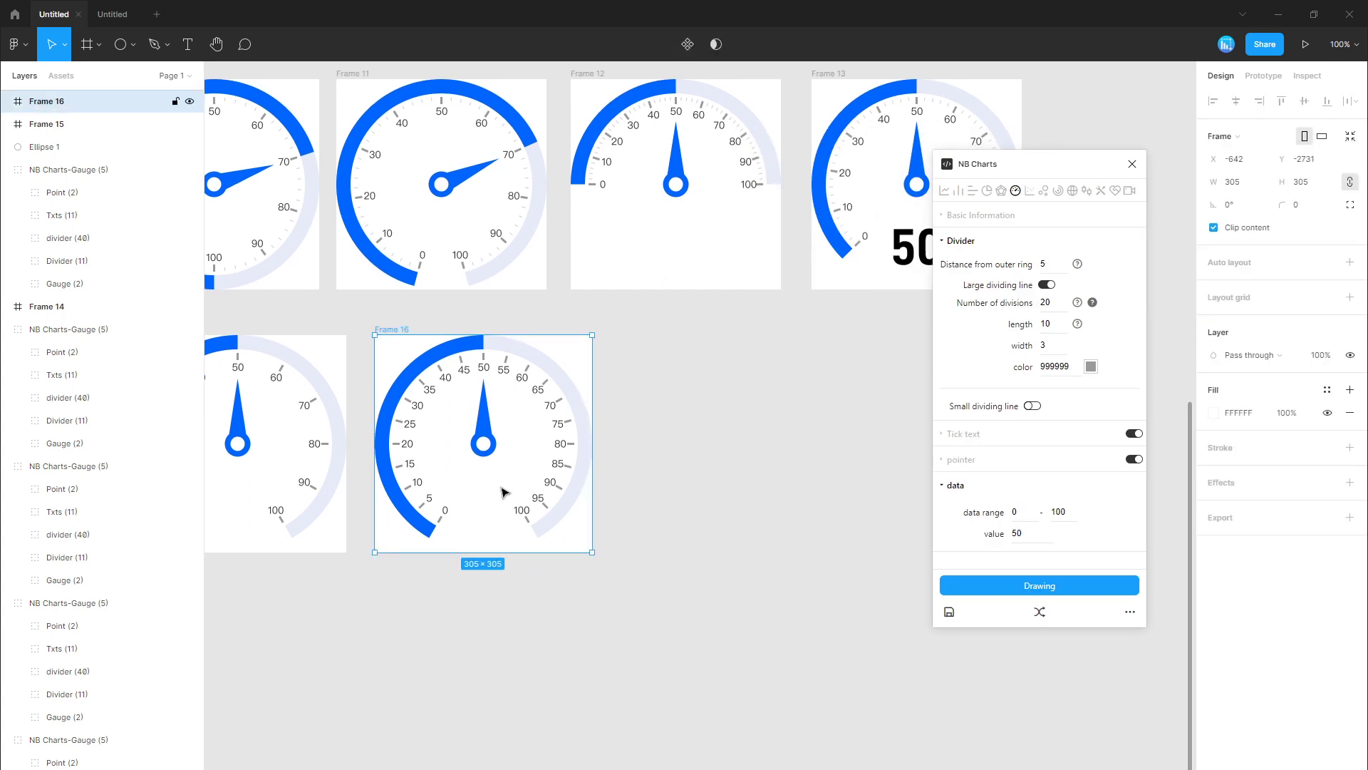
drag(509, 492, 746, 491)
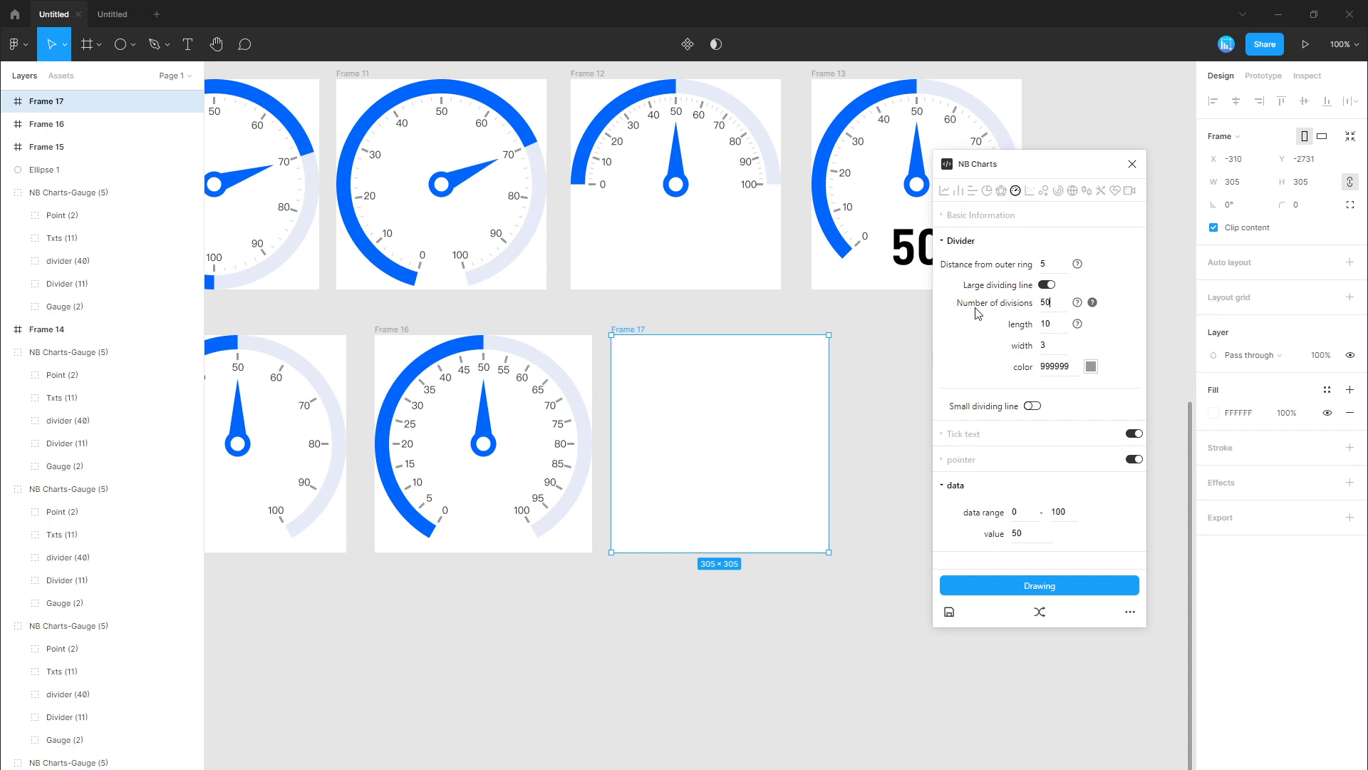
click(999, 587)
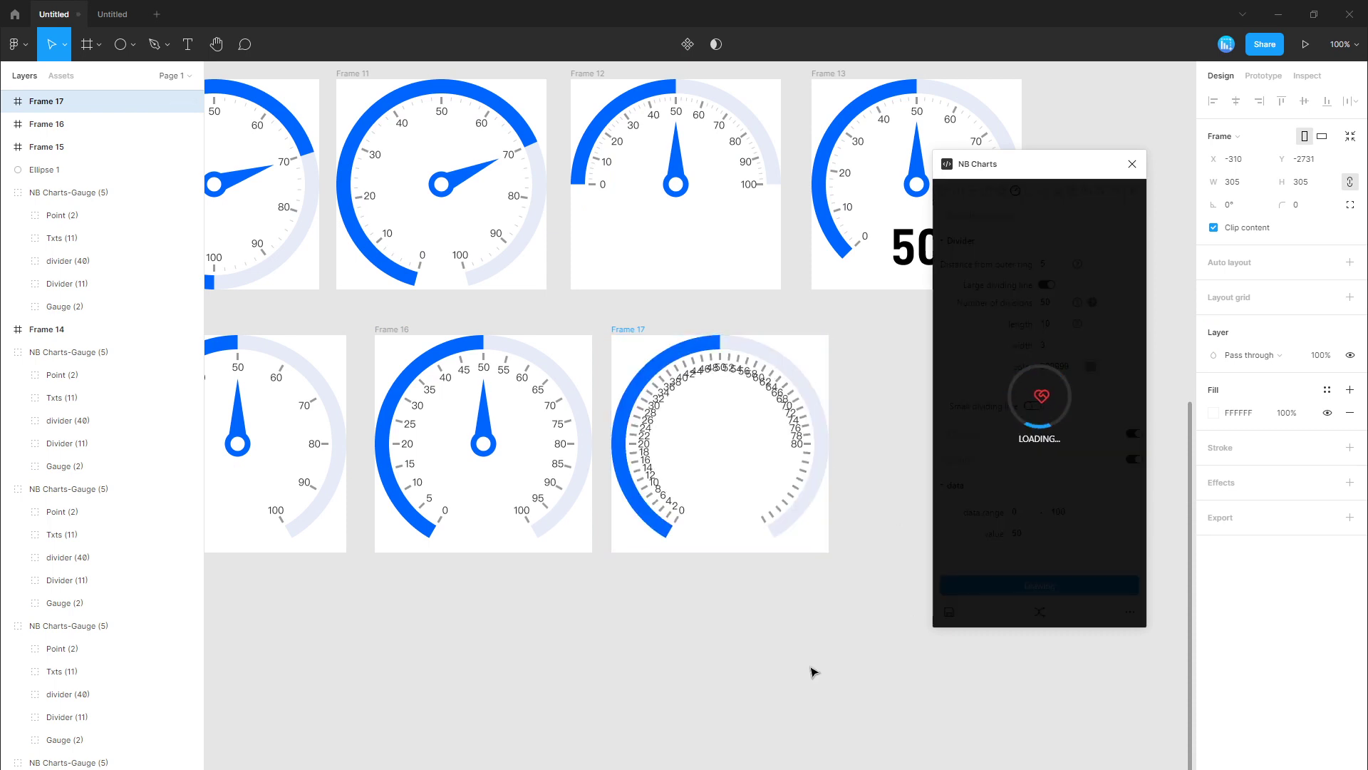
click(682, 656)
mouse_move(816, 640)
mouse_down()
mouse_move(513, 617)
mouse_move(670, 614)
mouse_up()
Step: Draw a new empty 300×300 Frame 18
key(f)
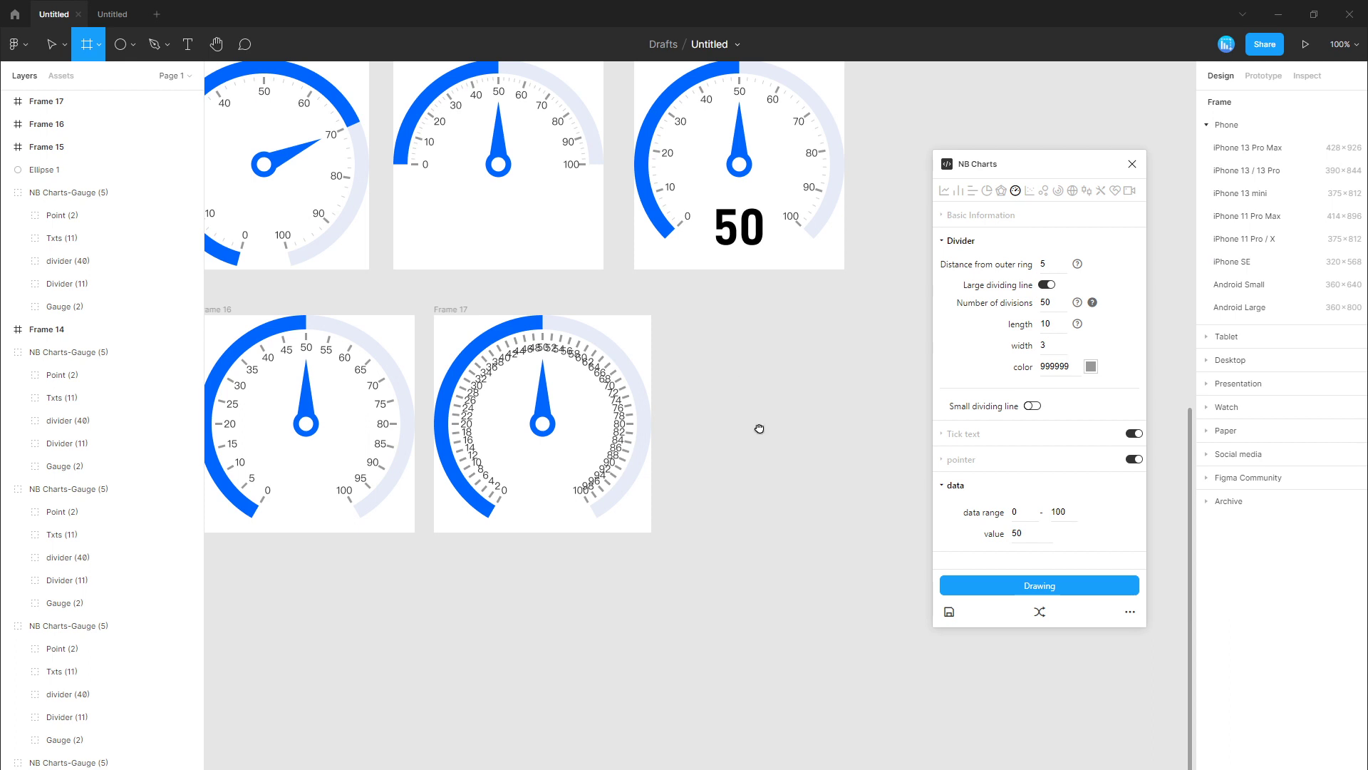
scroll(580, 378, right, 5)
drag(544, 324, 756, 536)
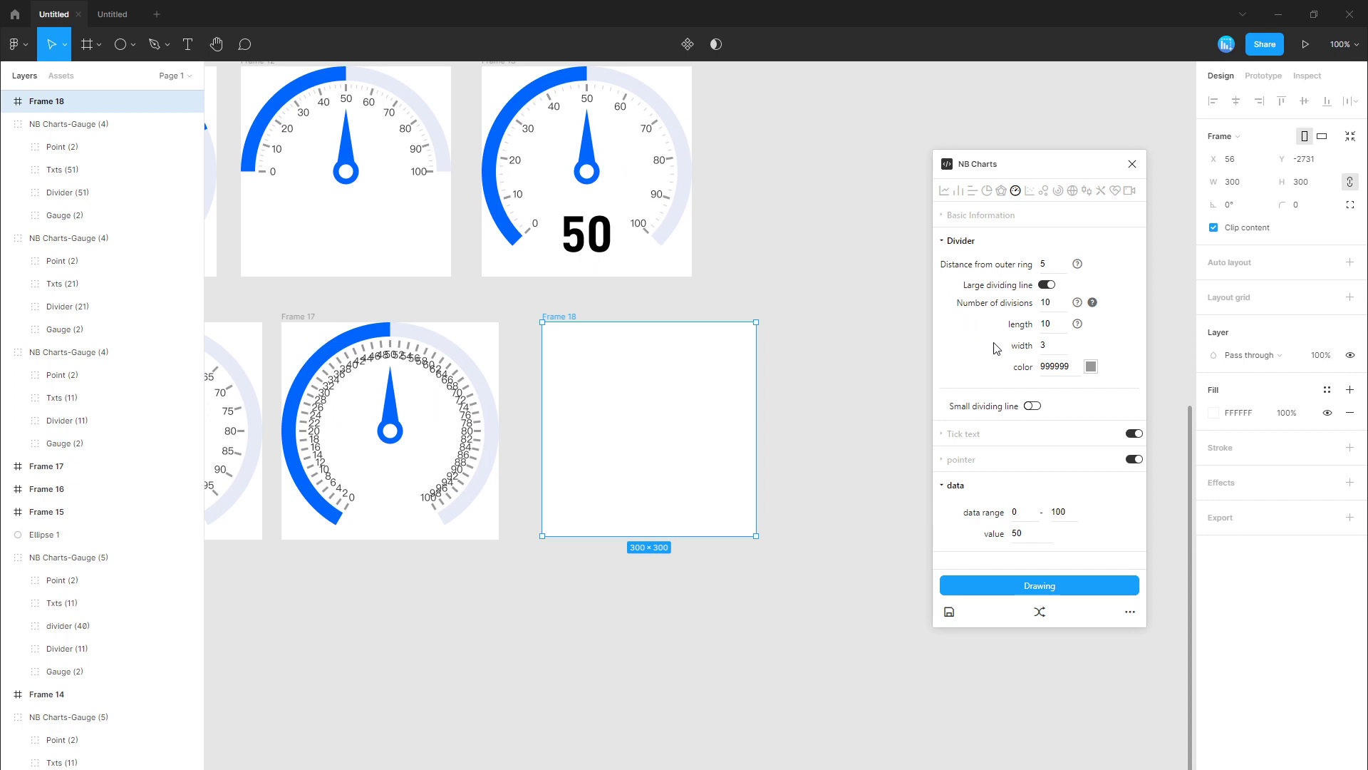
Step: Turn on minor tick marks and draw the gauge into Frame 18
click(1031, 406)
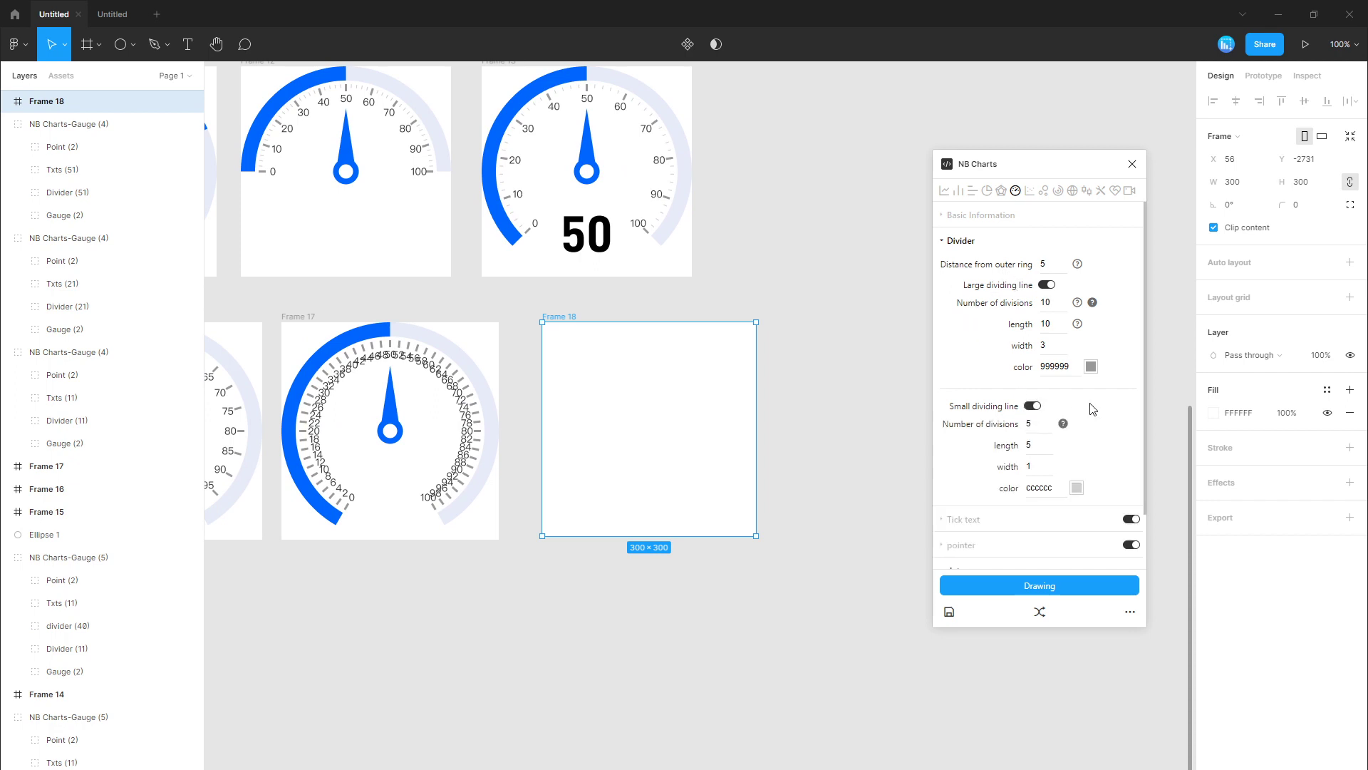
scroll(1105, 411, down, 1)
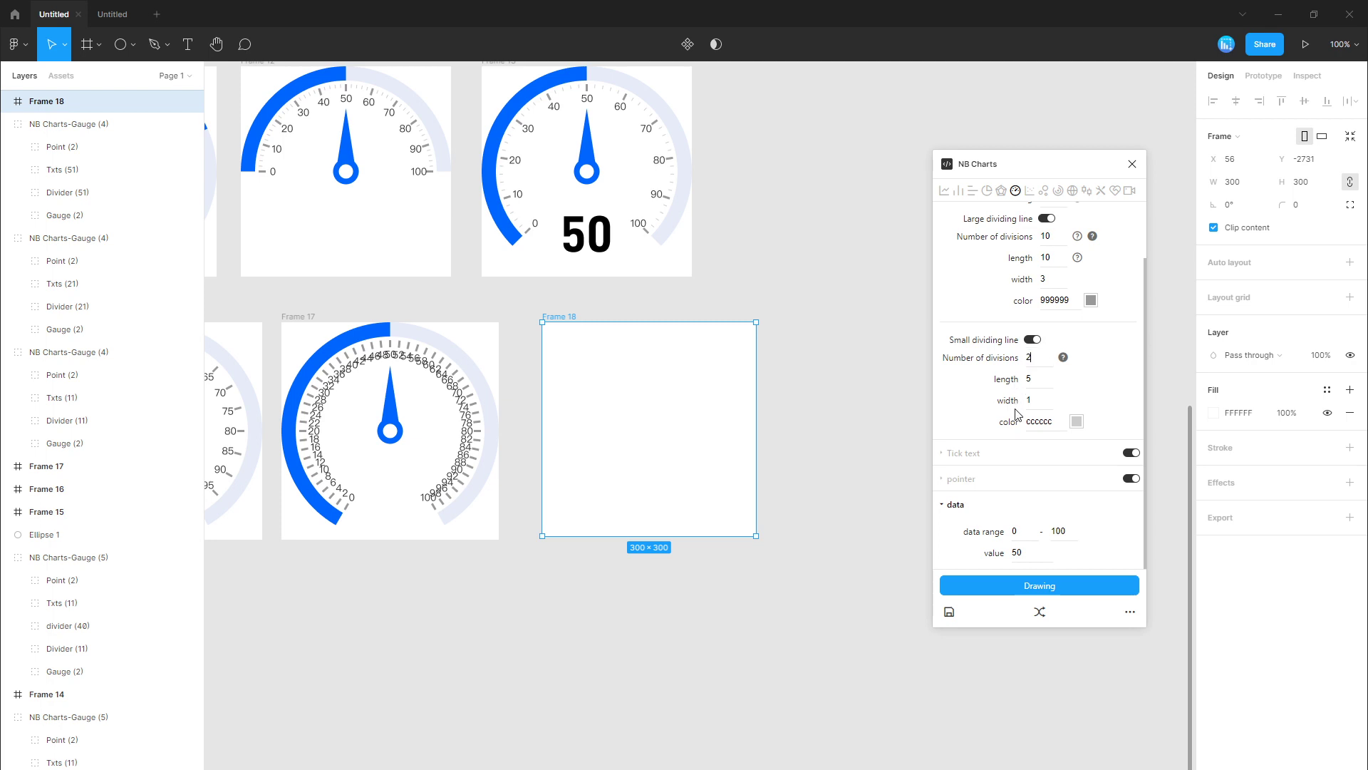
click(1040, 585)
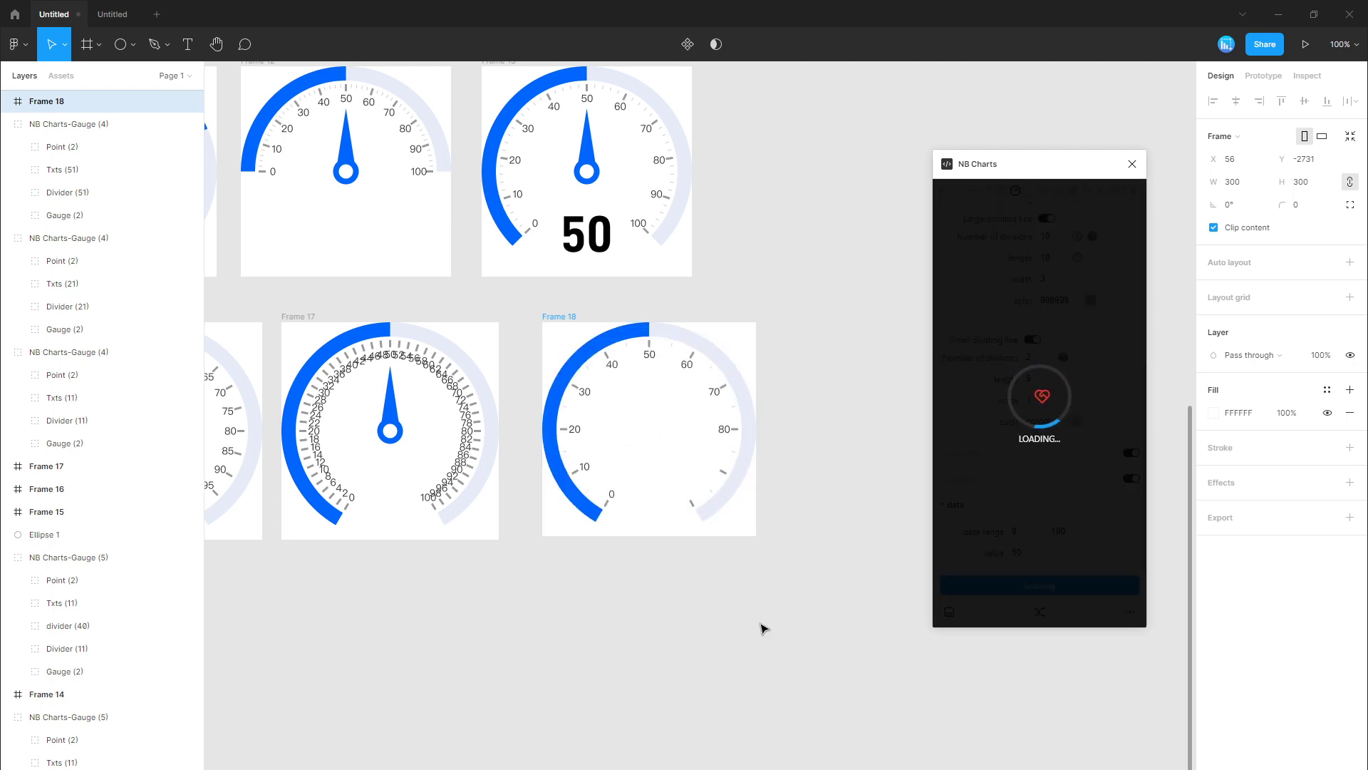
drag(820, 602, 546, 589)
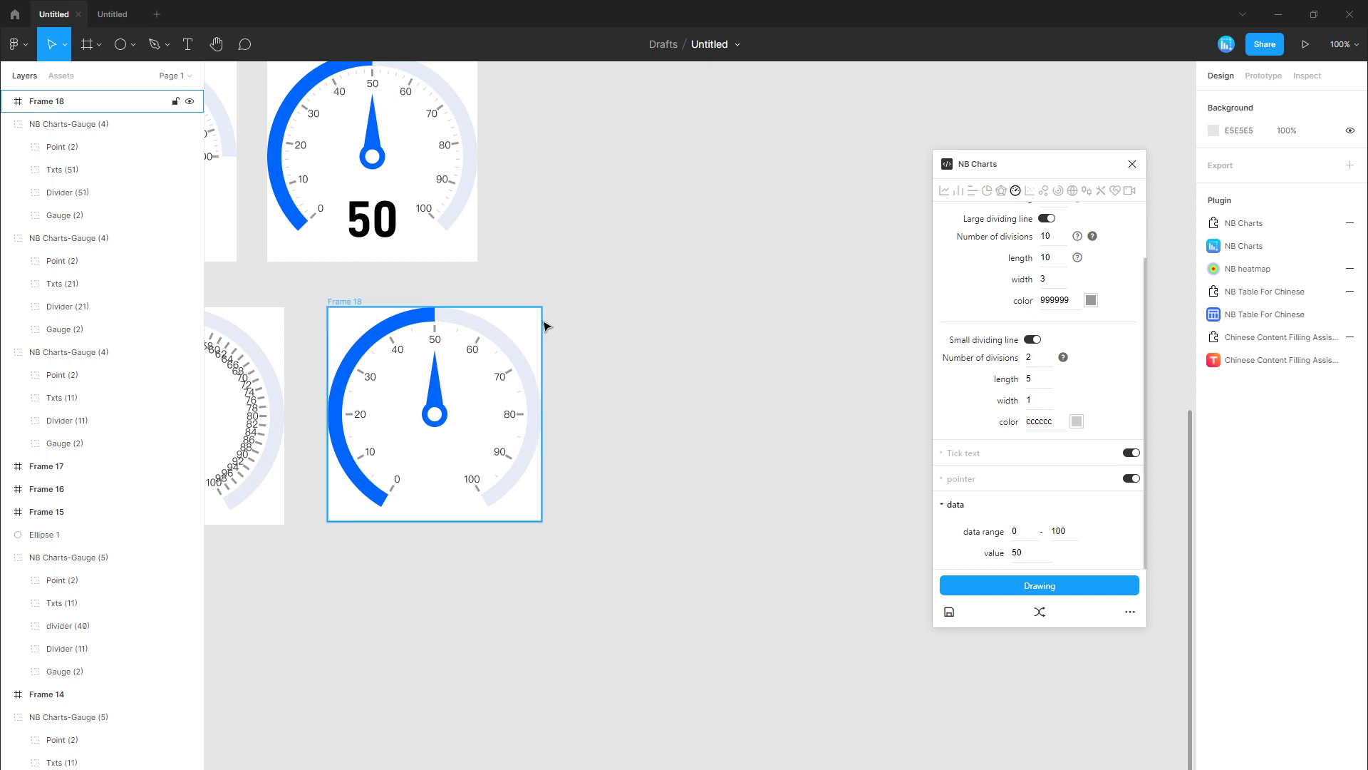
Step: Copy Frame 18 to a new Frame 19 and draw a minor-ticked gauge into it
drag(532, 327, 779, 354)
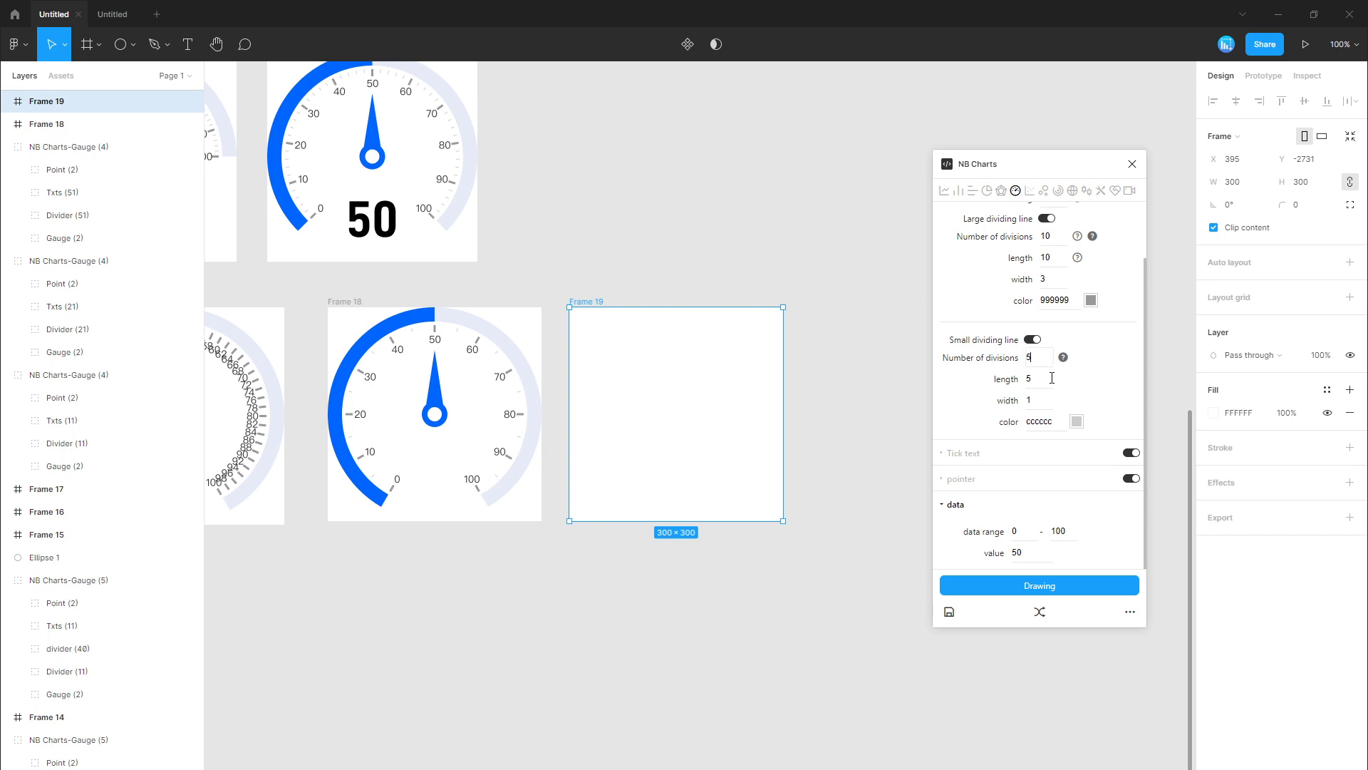
click(1039, 586)
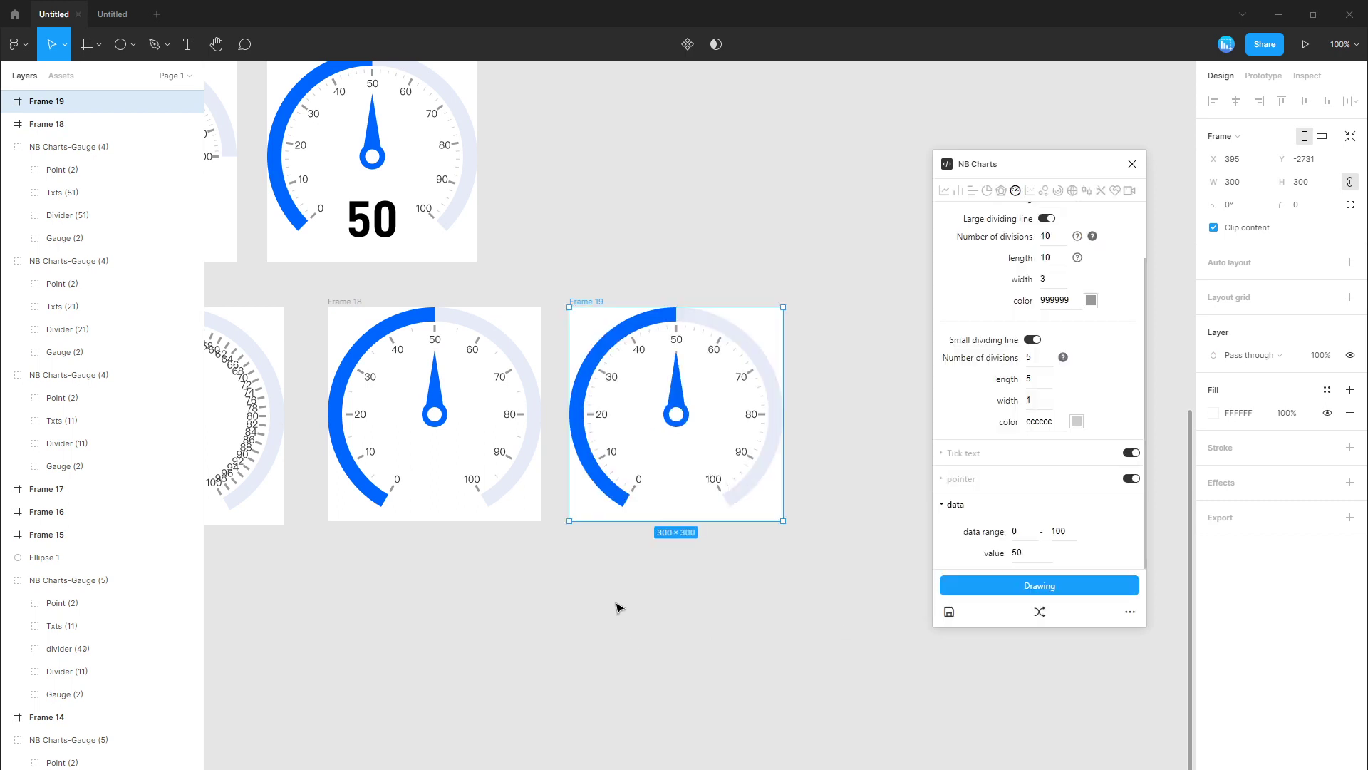
drag(670, 611, 540, 589)
scroll(486, 552, down, 1)
scroll(485, 552, right, 2)
Step: Copy to Frame 20 and draw a gauge with 10 magenta ff00ff minor ticks per division
click(658, 283)
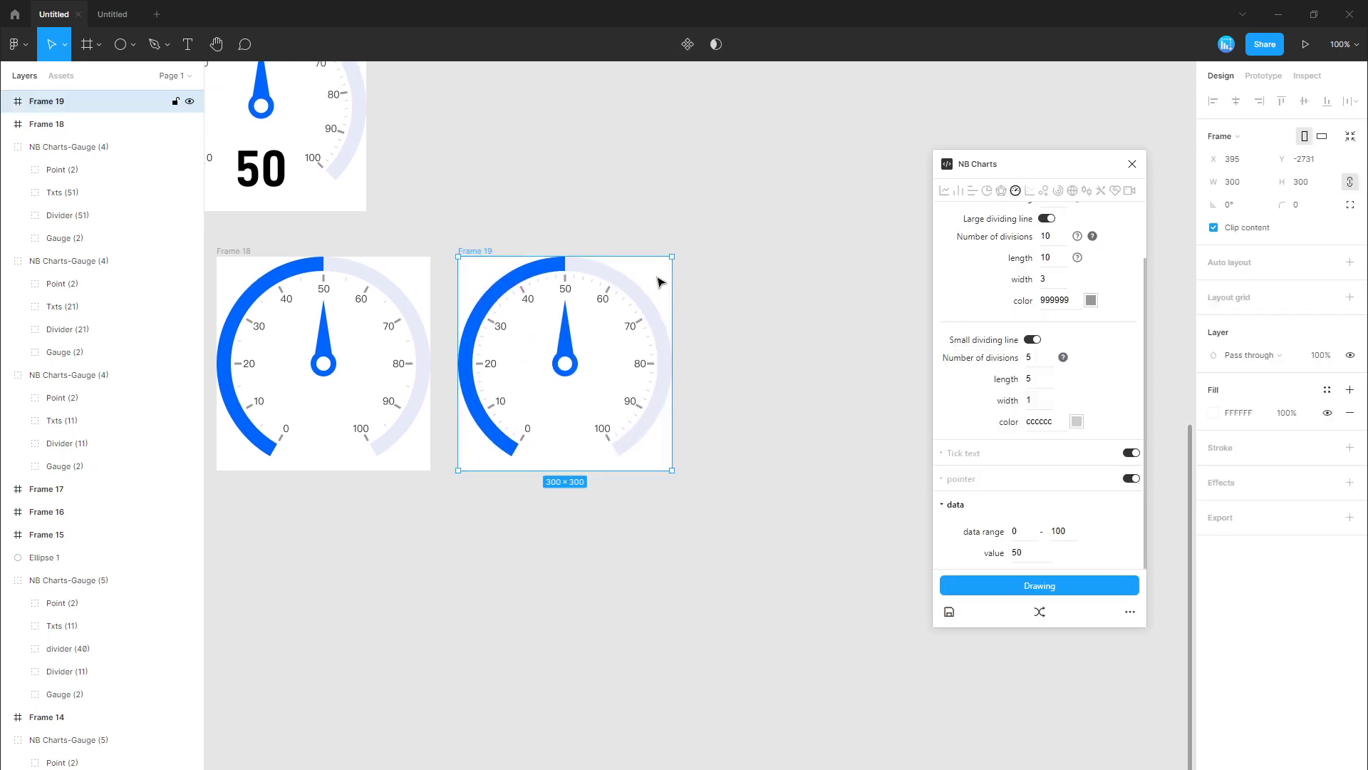
drag(659, 282, 892, 282)
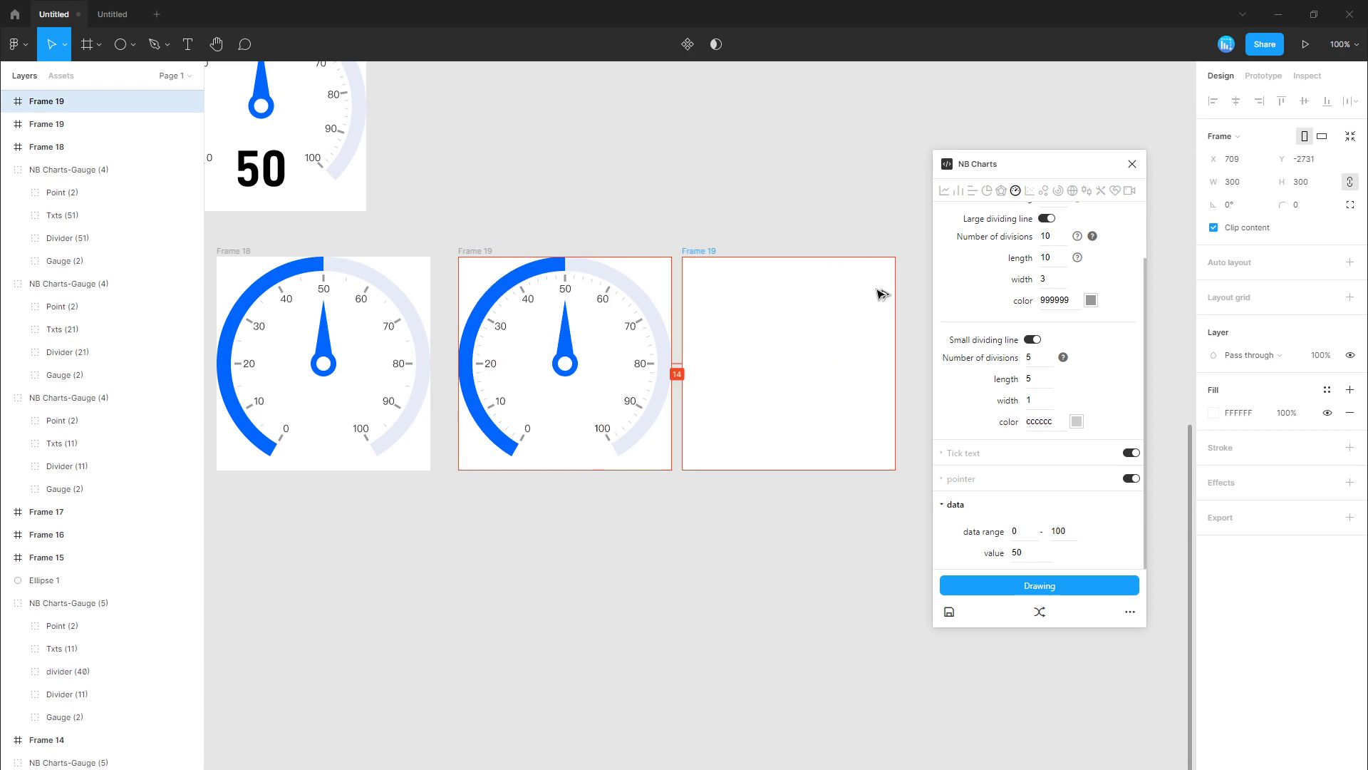
click(1077, 422)
drag(1112, 428, 1111, 335)
click(1014, 480)
click(1037, 593)
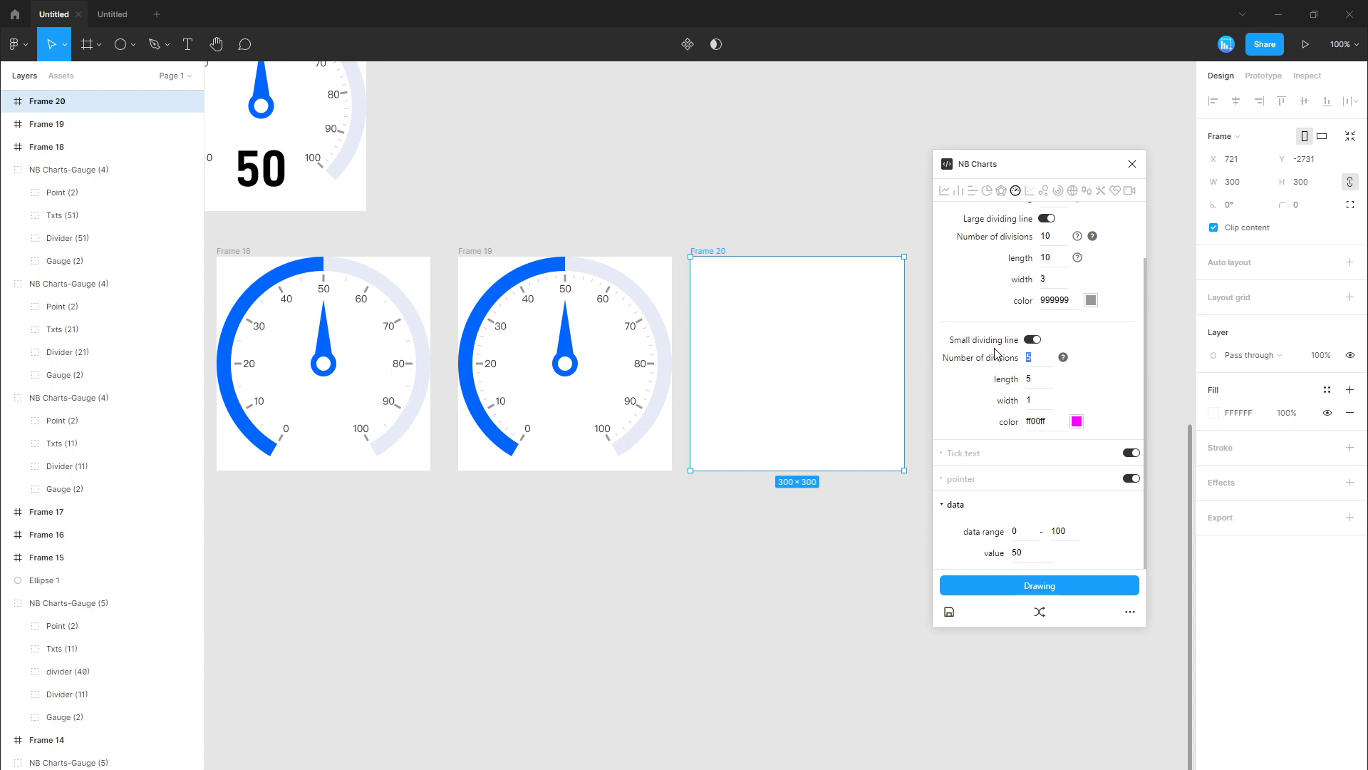
click(1007, 585)
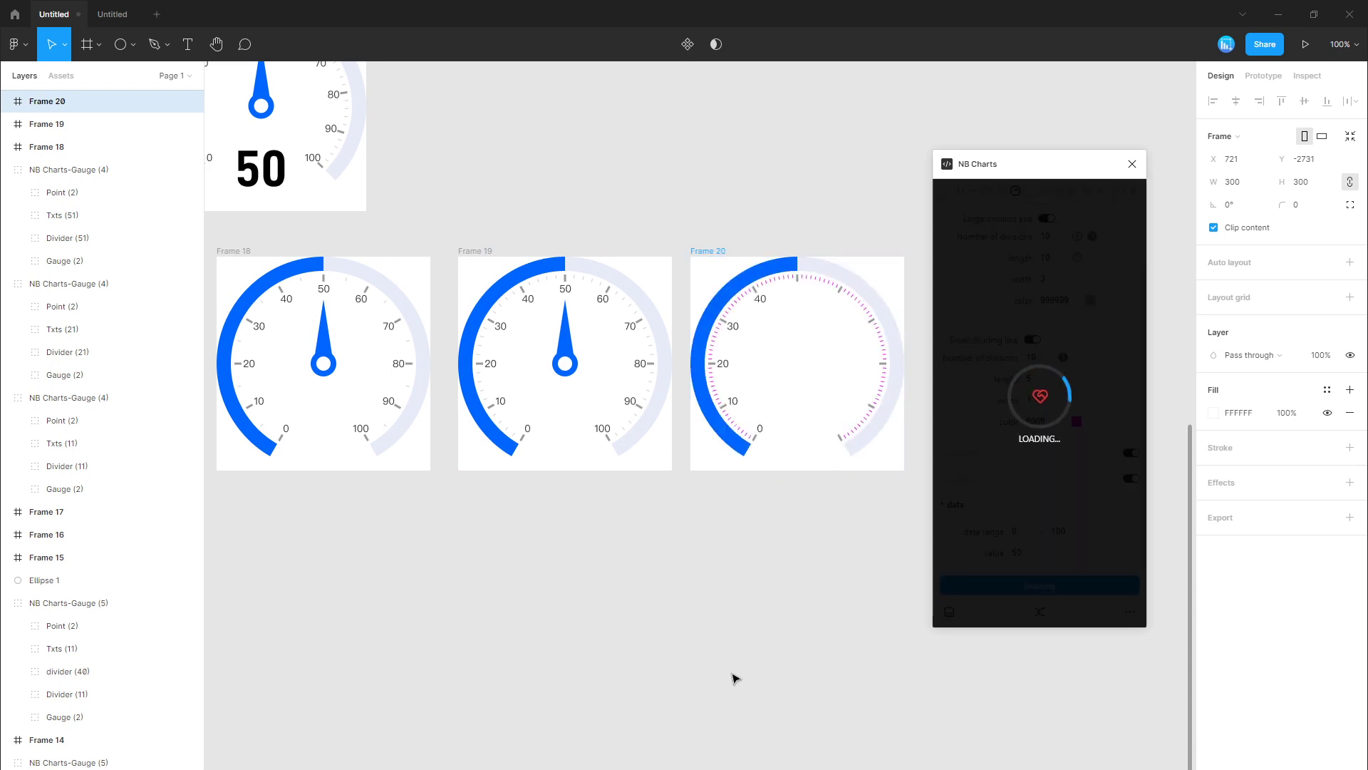
click(727, 605)
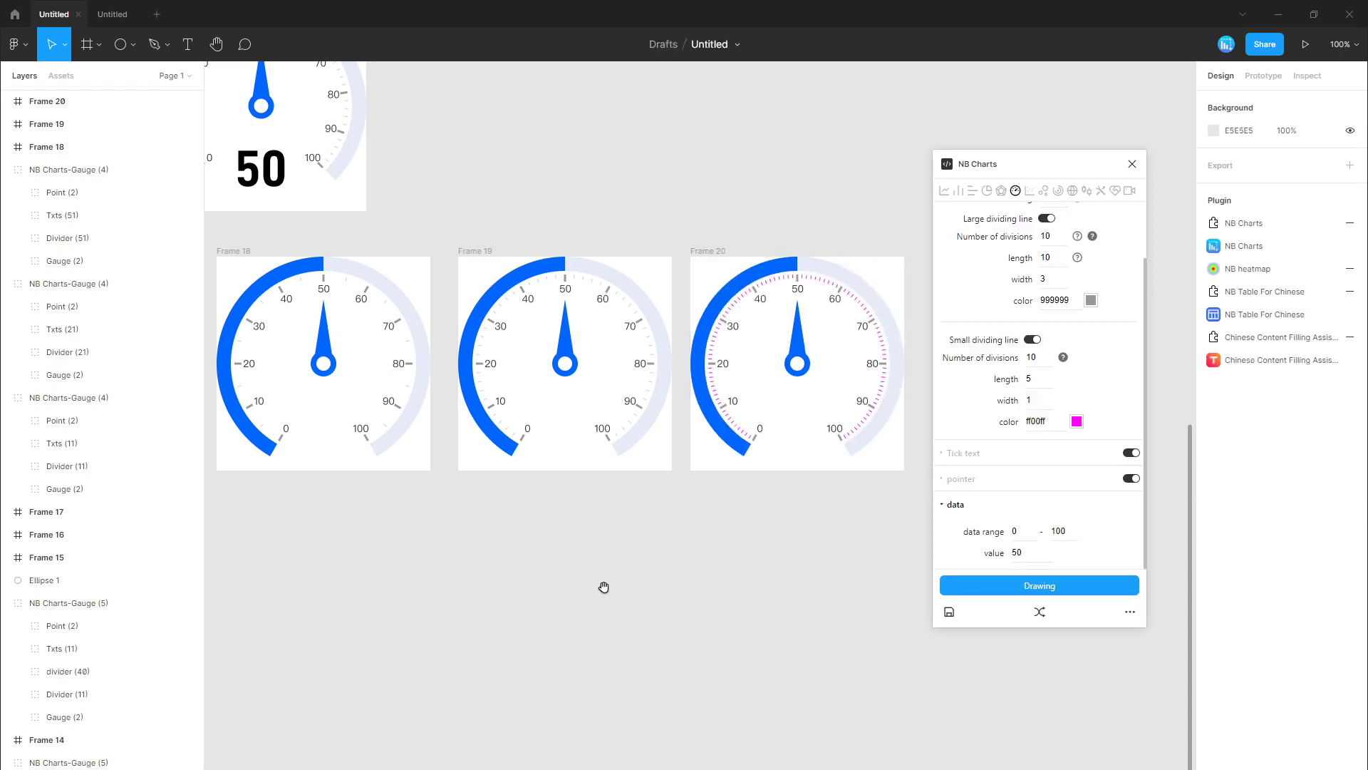
Step: Reset the minor tick colour to light grey c7c7c7 and return to the earlier gauges
drag(604, 587, 542, 515)
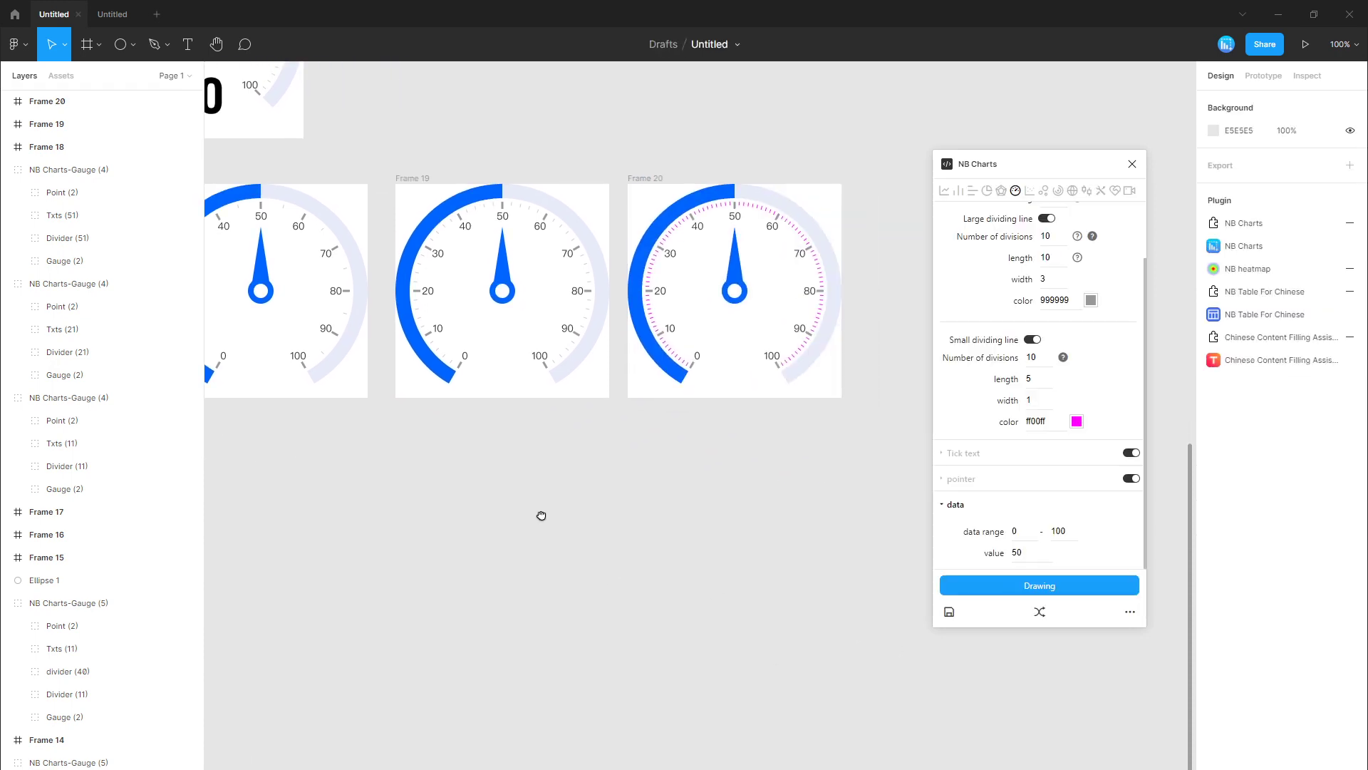
click(1078, 423)
drag(1036, 391, 934, 345)
click(1012, 479)
drag(474, 528, 678, 507)
scroll(788, 467, left, 4)
scroll(788, 468, down, 2)
scroll(883, 437, left, 5)
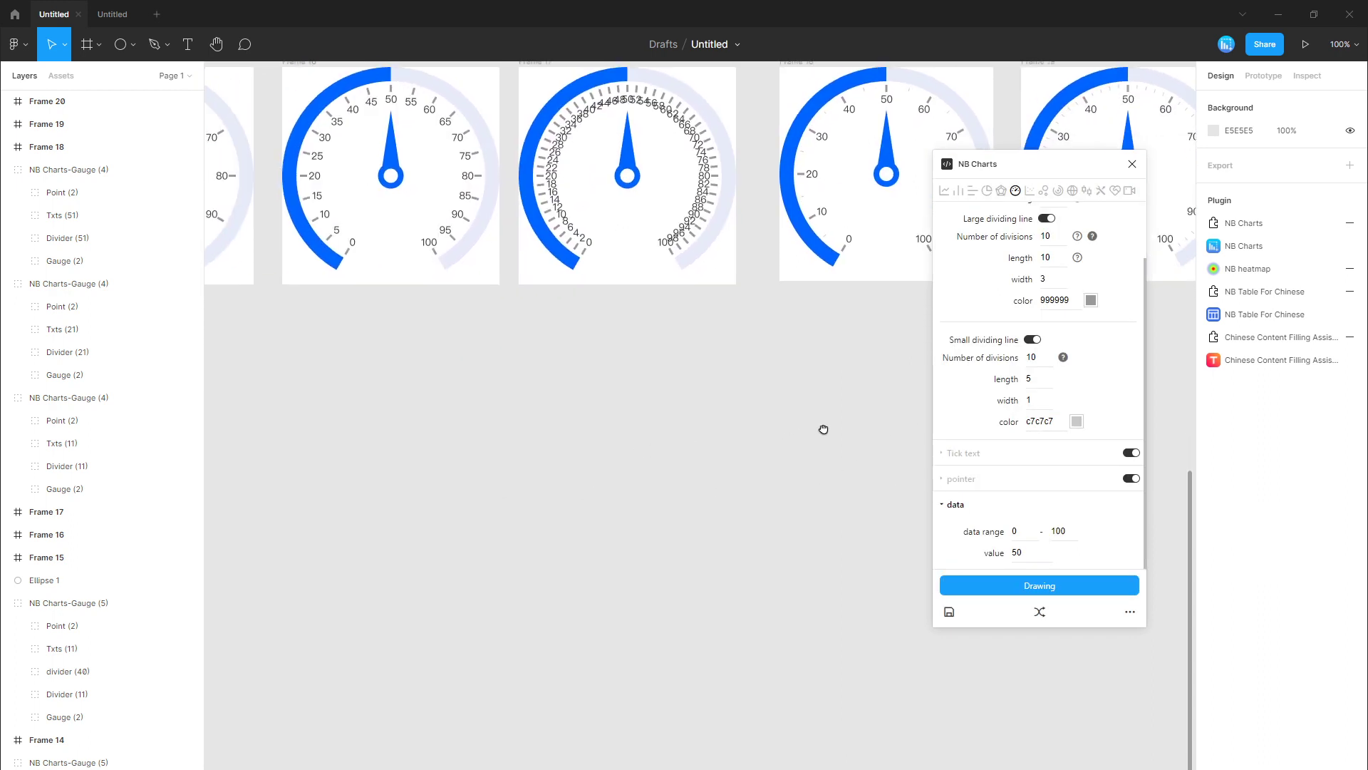
scroll(1065, 305, up, 2)
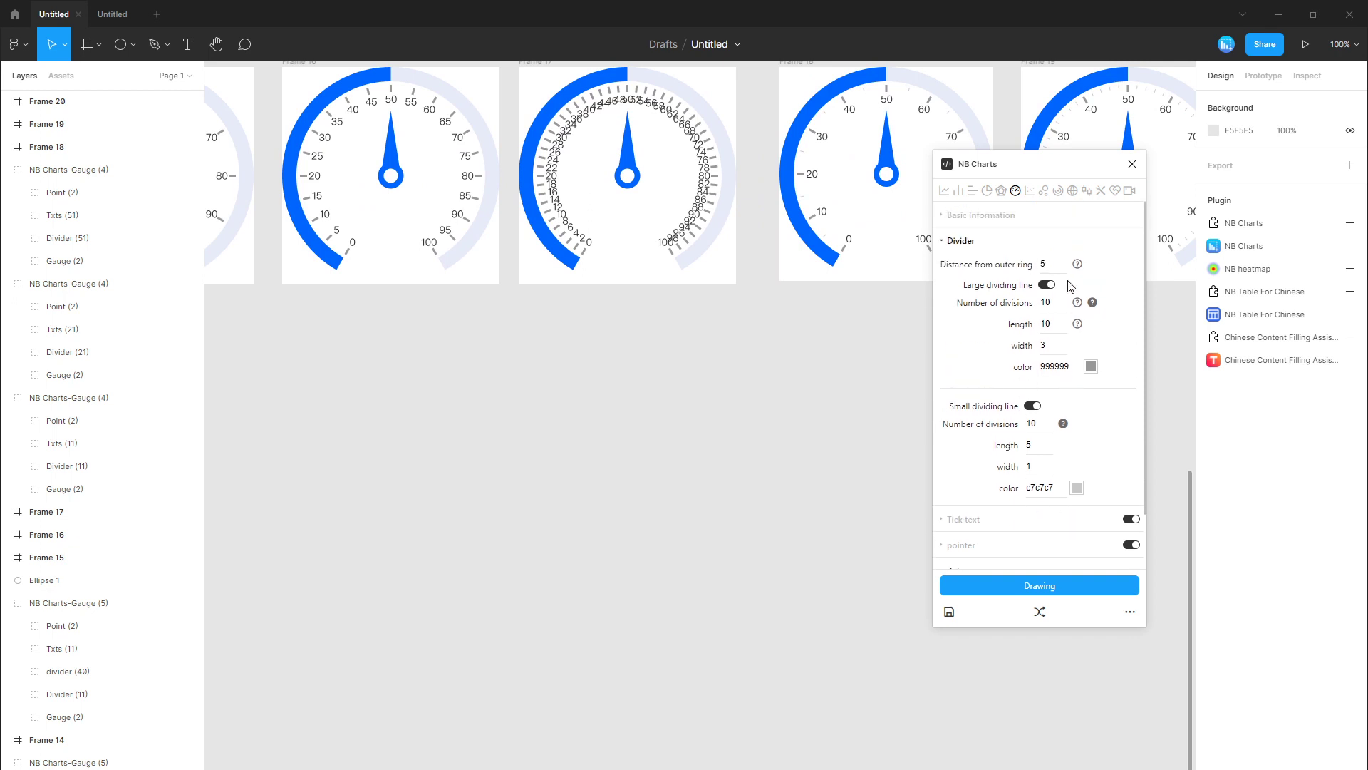
click(1011, 242)
Step: Draw a new Frame 21 holding a gauge with tick labels spaced 20 from major ticks
click(1041, 267)
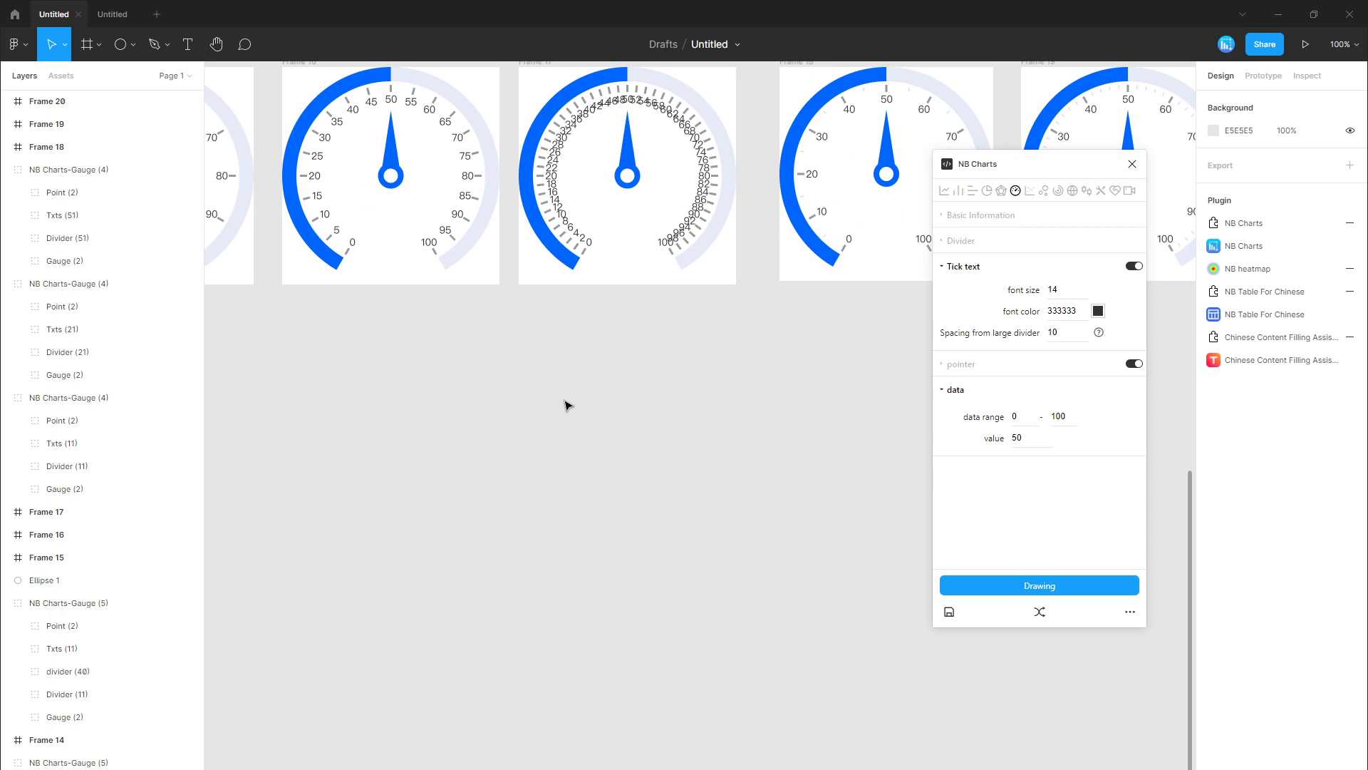
drag(569, 421, 839, 426)
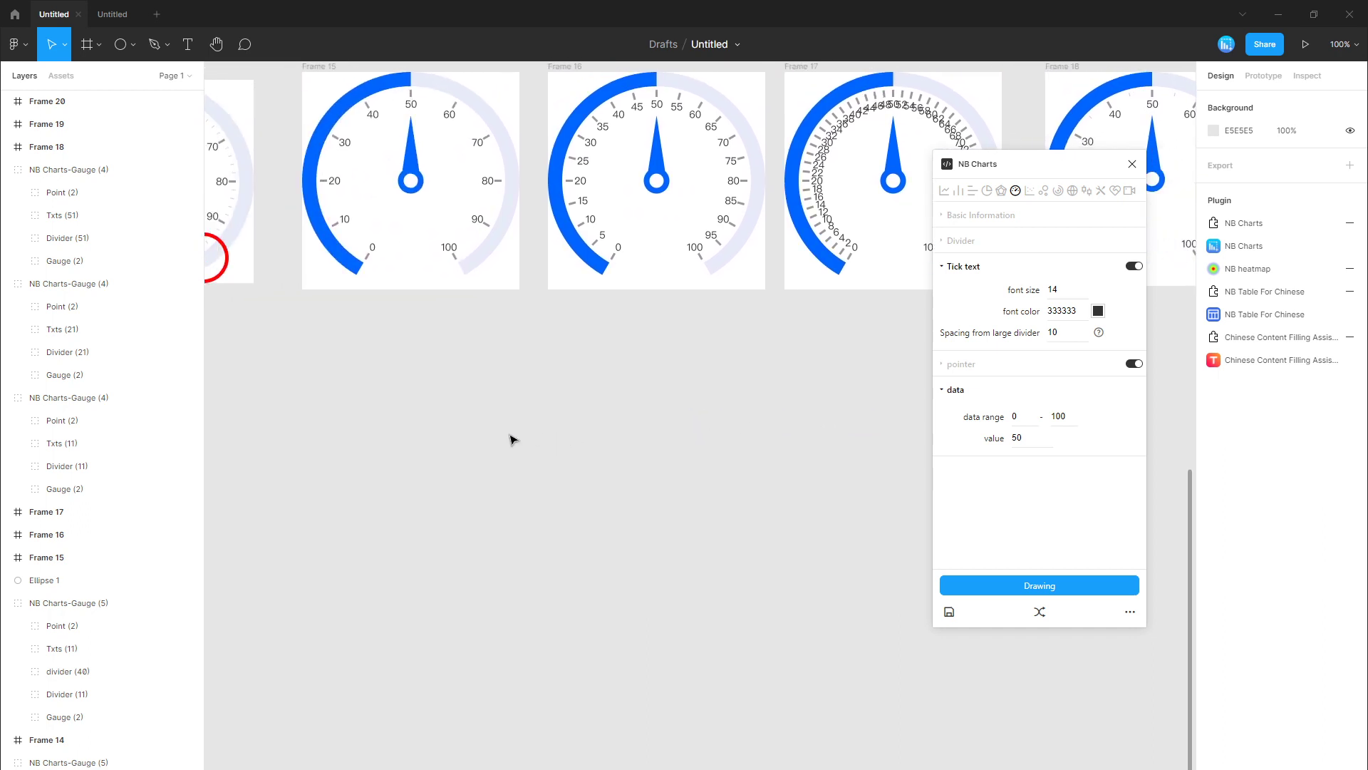
key(f)
drag(401, 360, 625, 537)
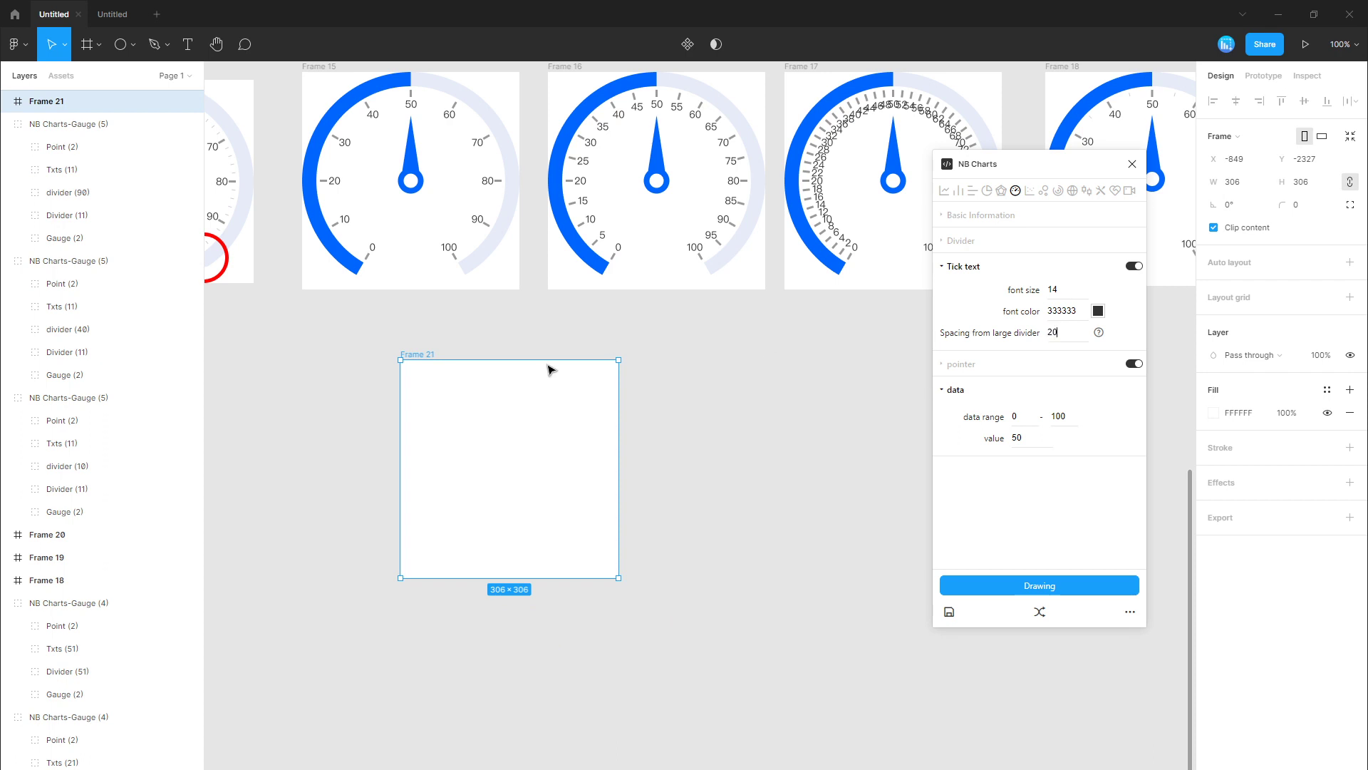
click(1020, 583)
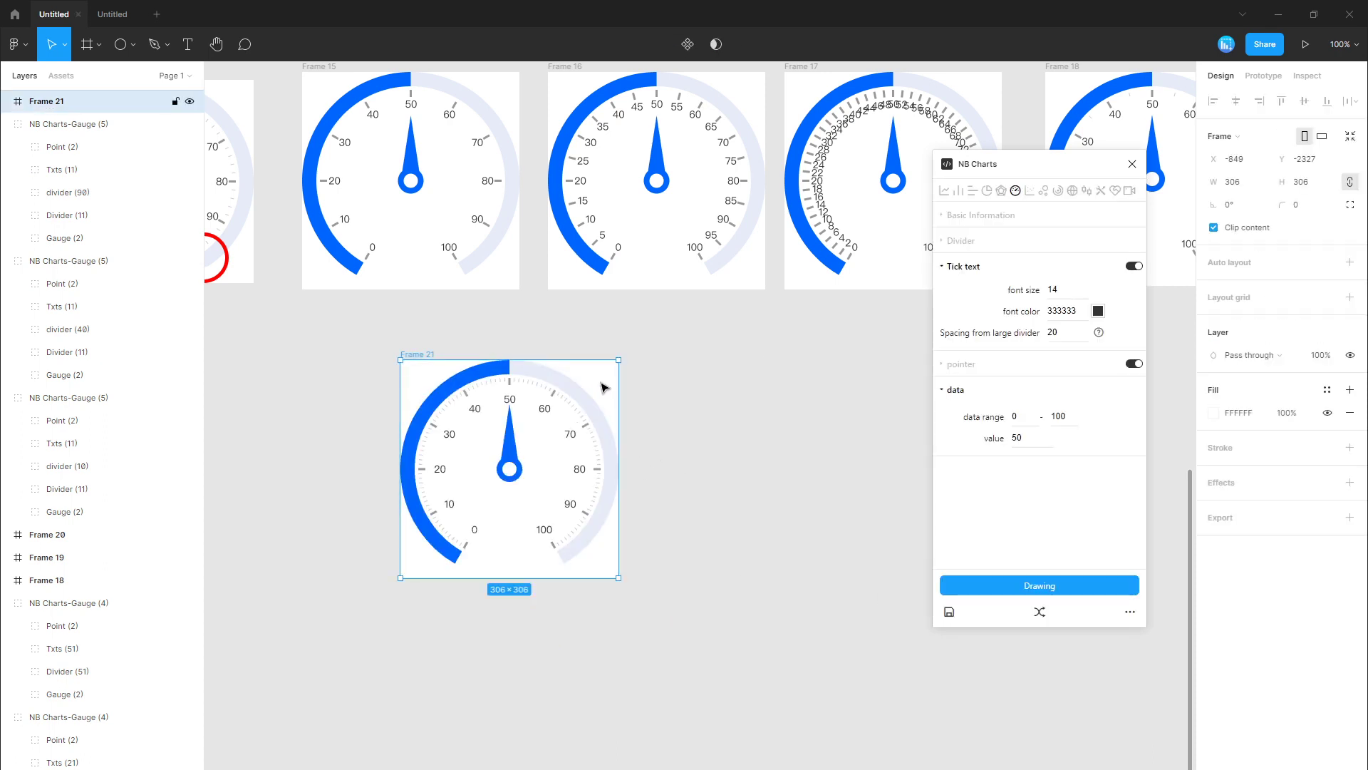
Step: Copy to Frame 22 and draw a gauge with tick label spacing 10
alt+drag(603, 387, 843, 387)
click(989, 340)
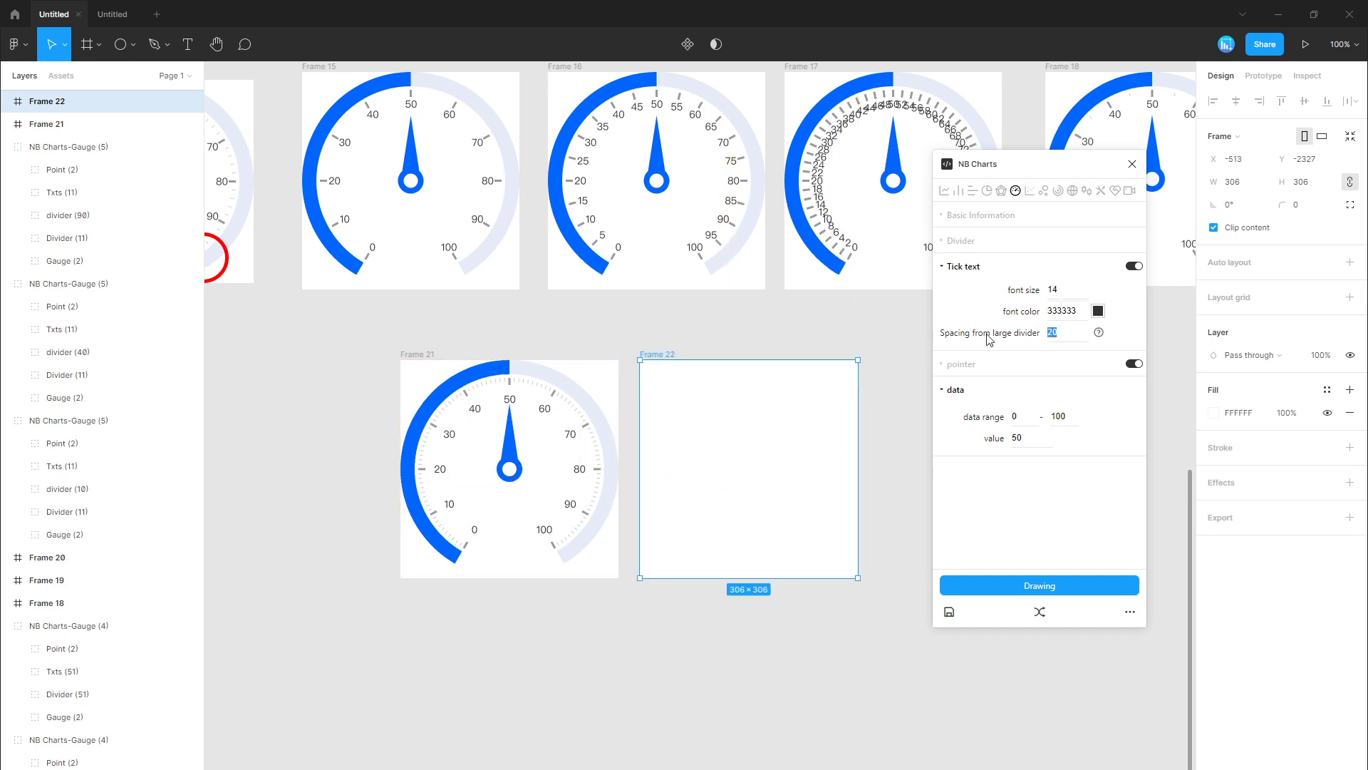
text(10)
click(1039, 587)
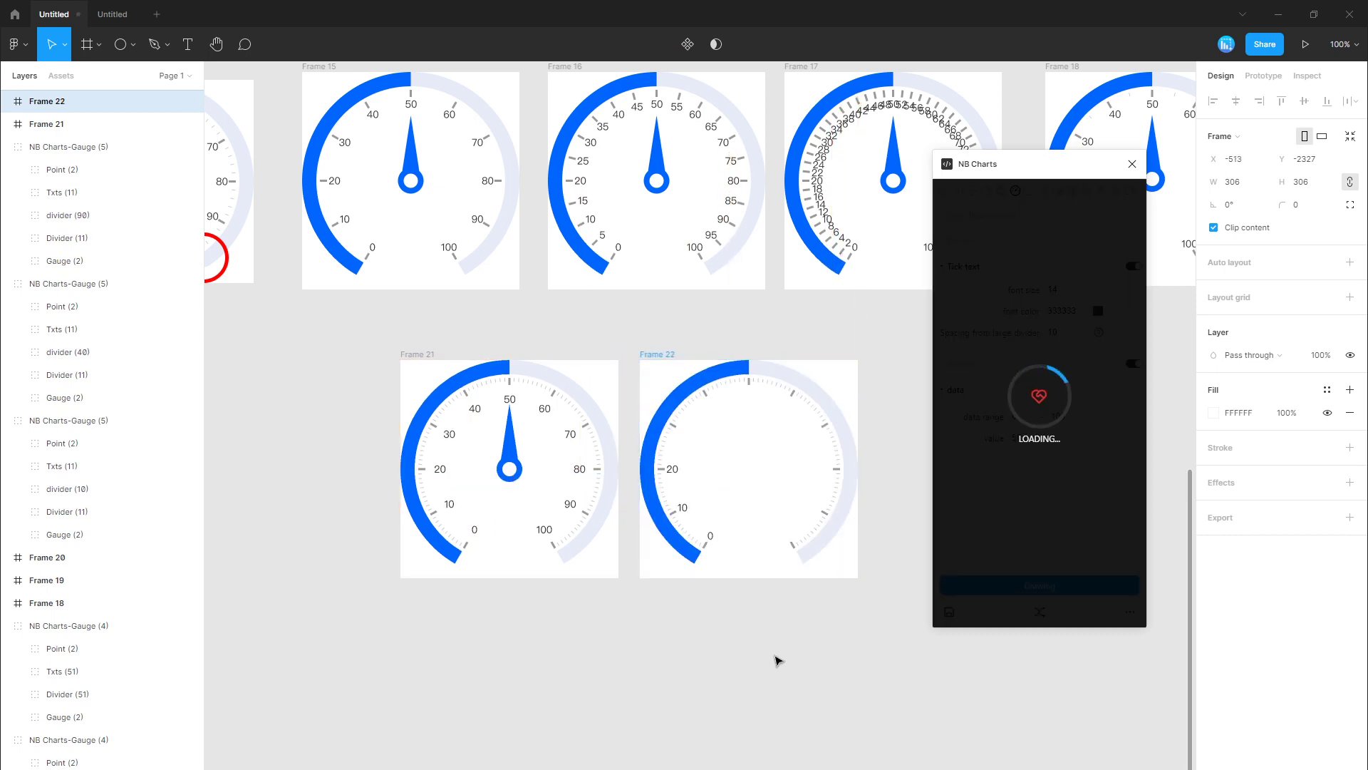
click(775, 653)
drag(726, 647, 781, 501)
Step: Draw an empty Frame 23 below Frame 21
key(f)
drag(391, 478, 599, 641)
click(784, 574)
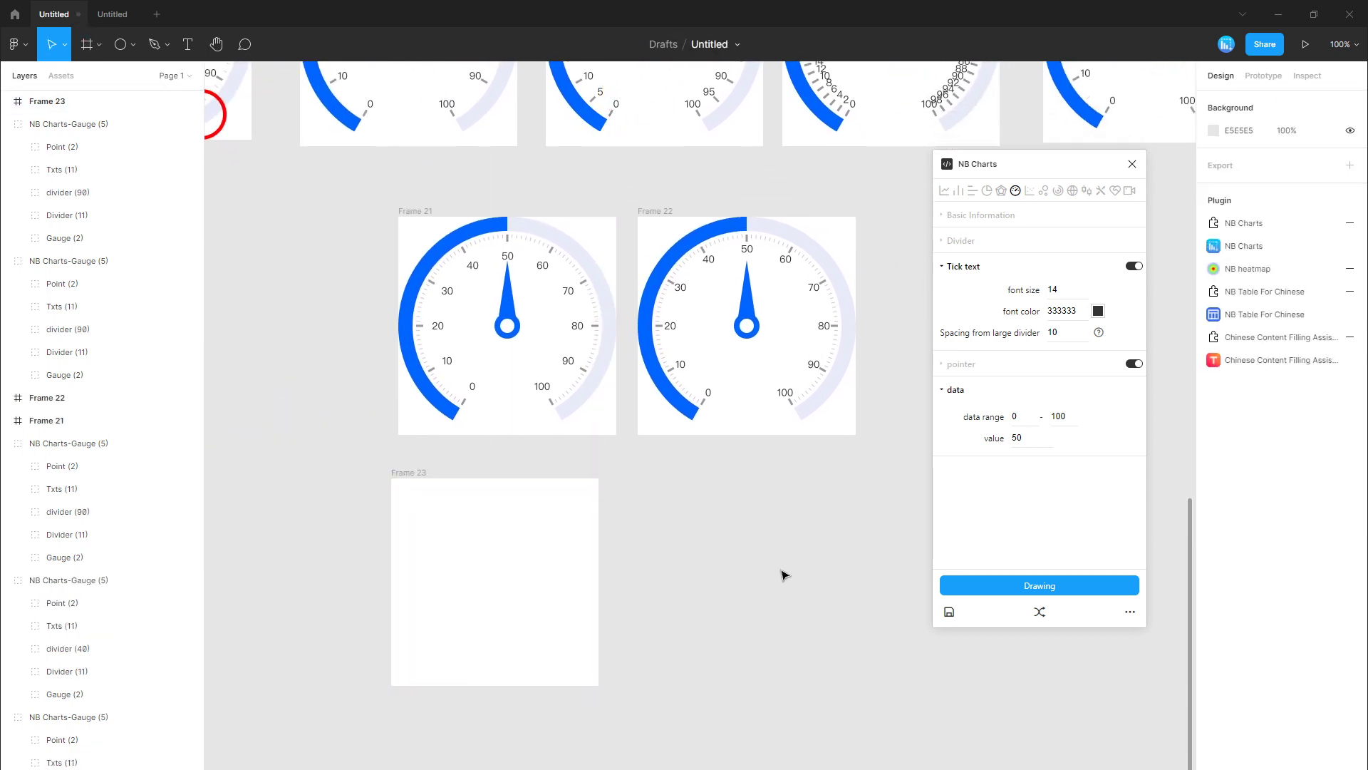
click(1078, 212)
text(10)
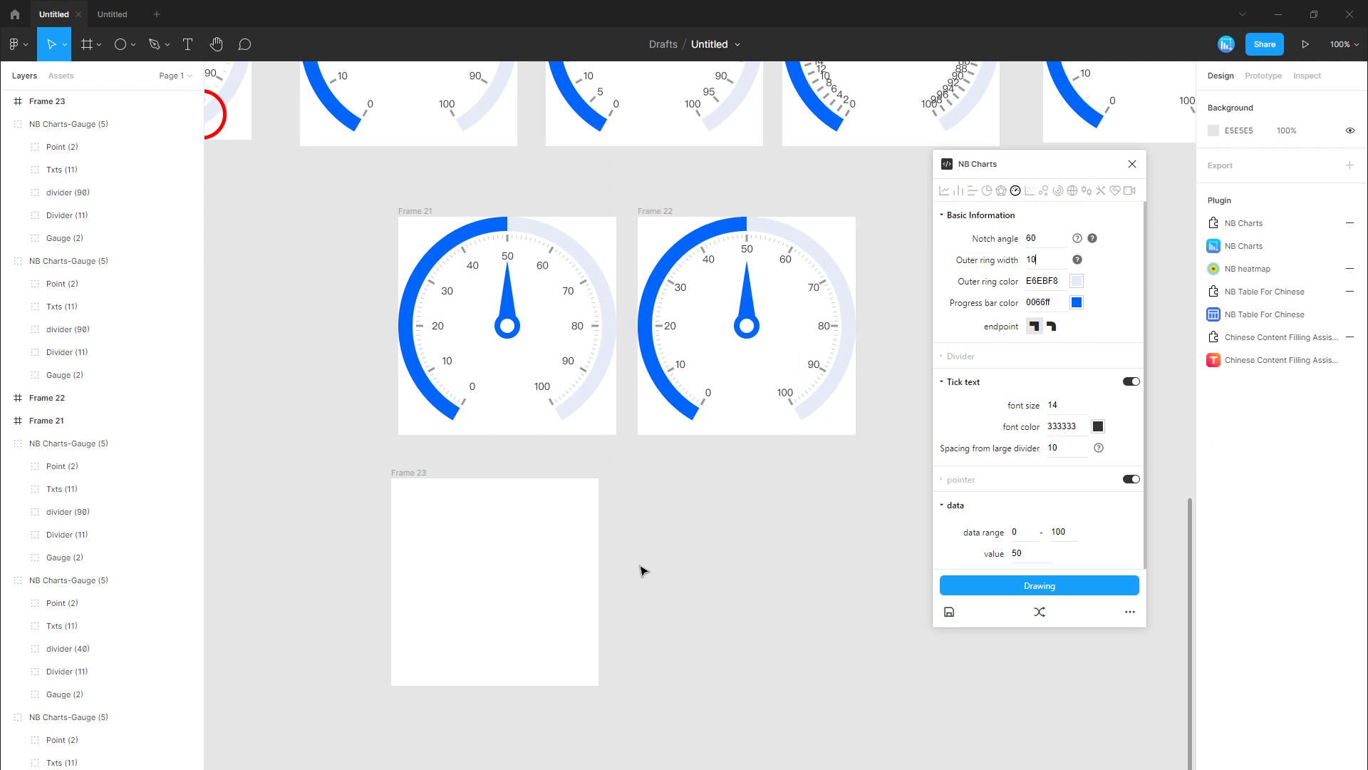
Step: Draw a gauge with outer ring width 10 into Frame 23
click(592, 574)
click(962, 585)
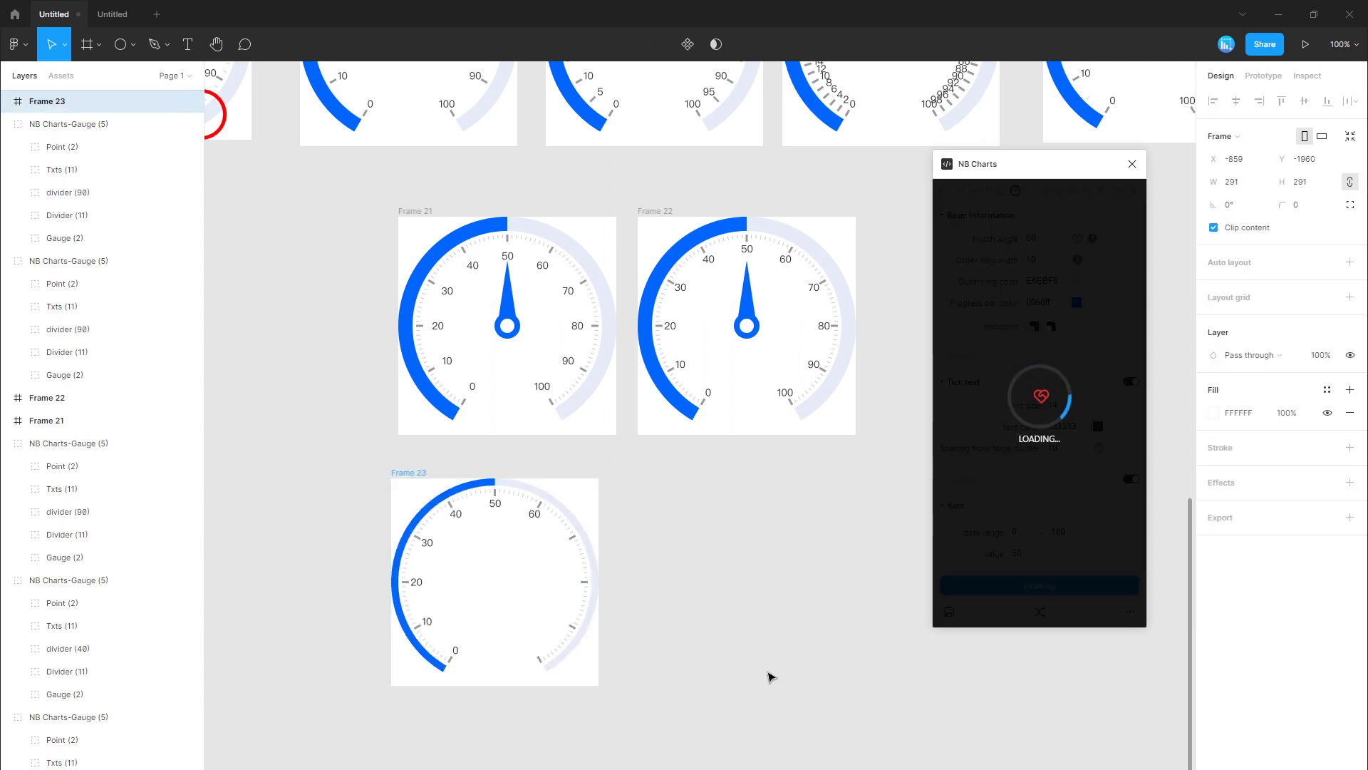
click(771, 677)
Step: Add Frame 24 with a 2-wide outer ring gauge, then duplicate it as empty Frame 25
drag(588, 499, 830, 508)
key(Tab)
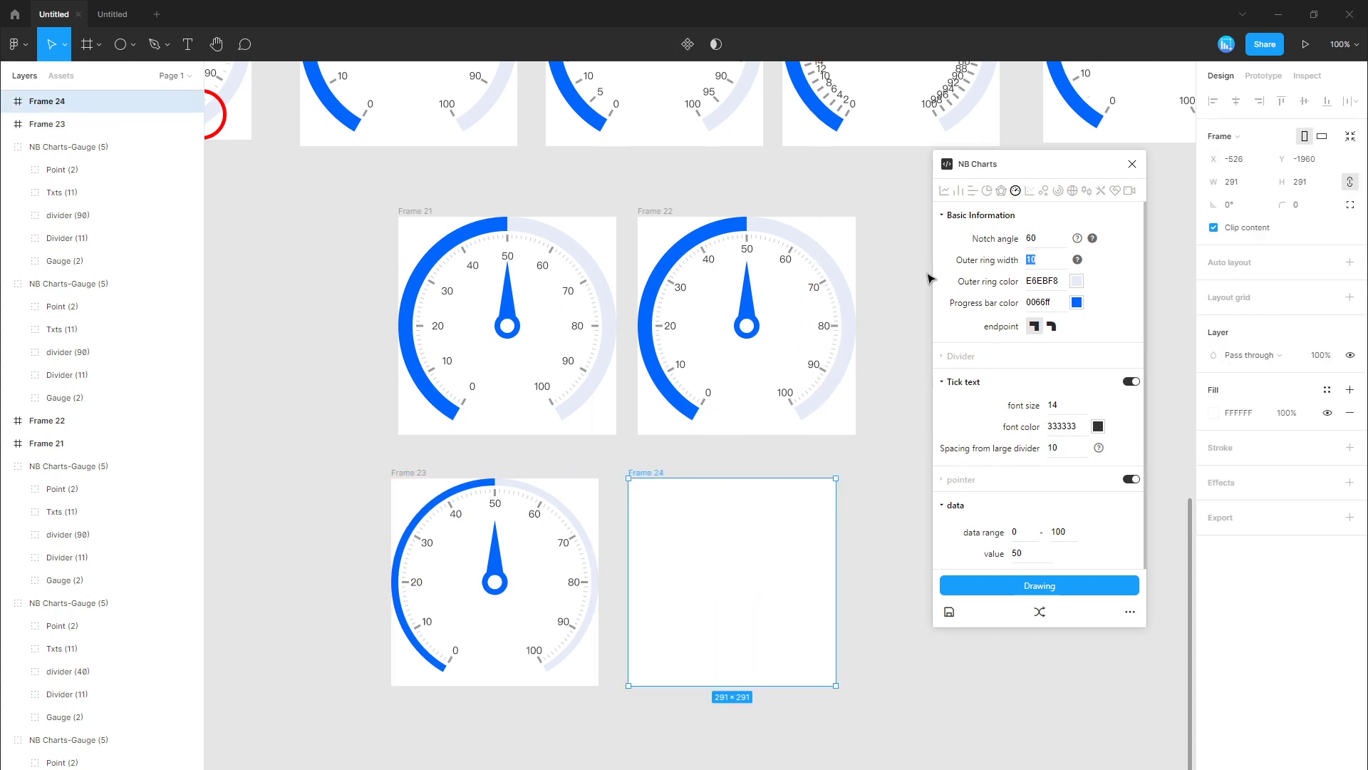
text(2)
click(1111, 589)
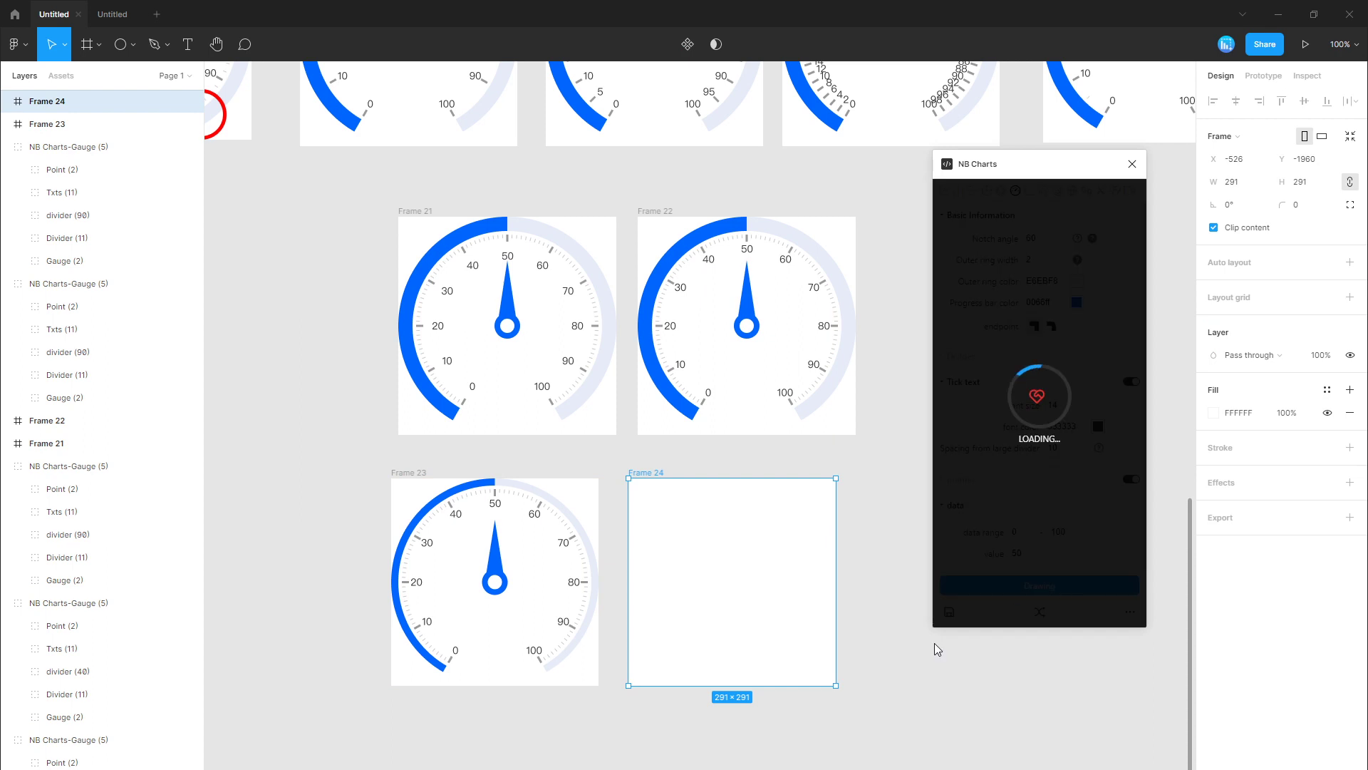
scroll(784, 677, right, 4)
scroll(713, 642, down, 1)
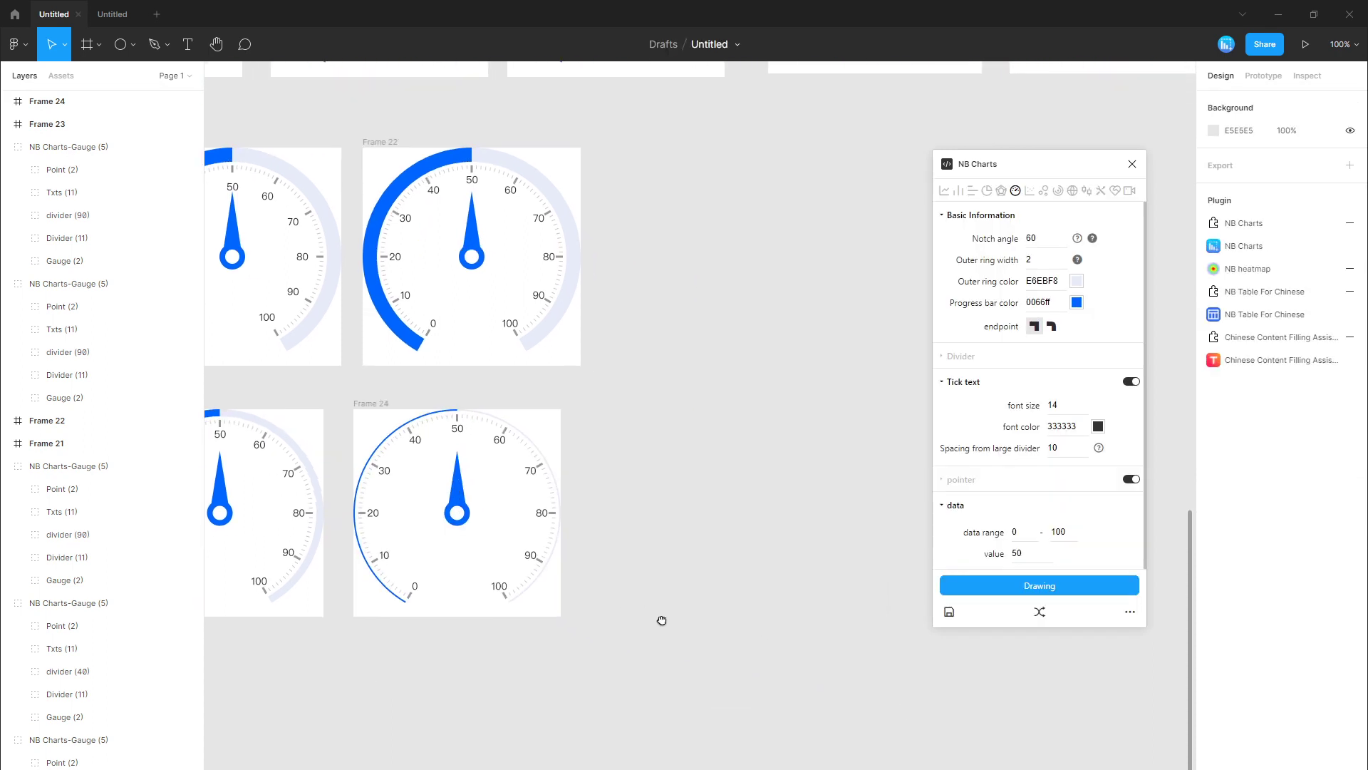
drag(558, 429, 802, 428)
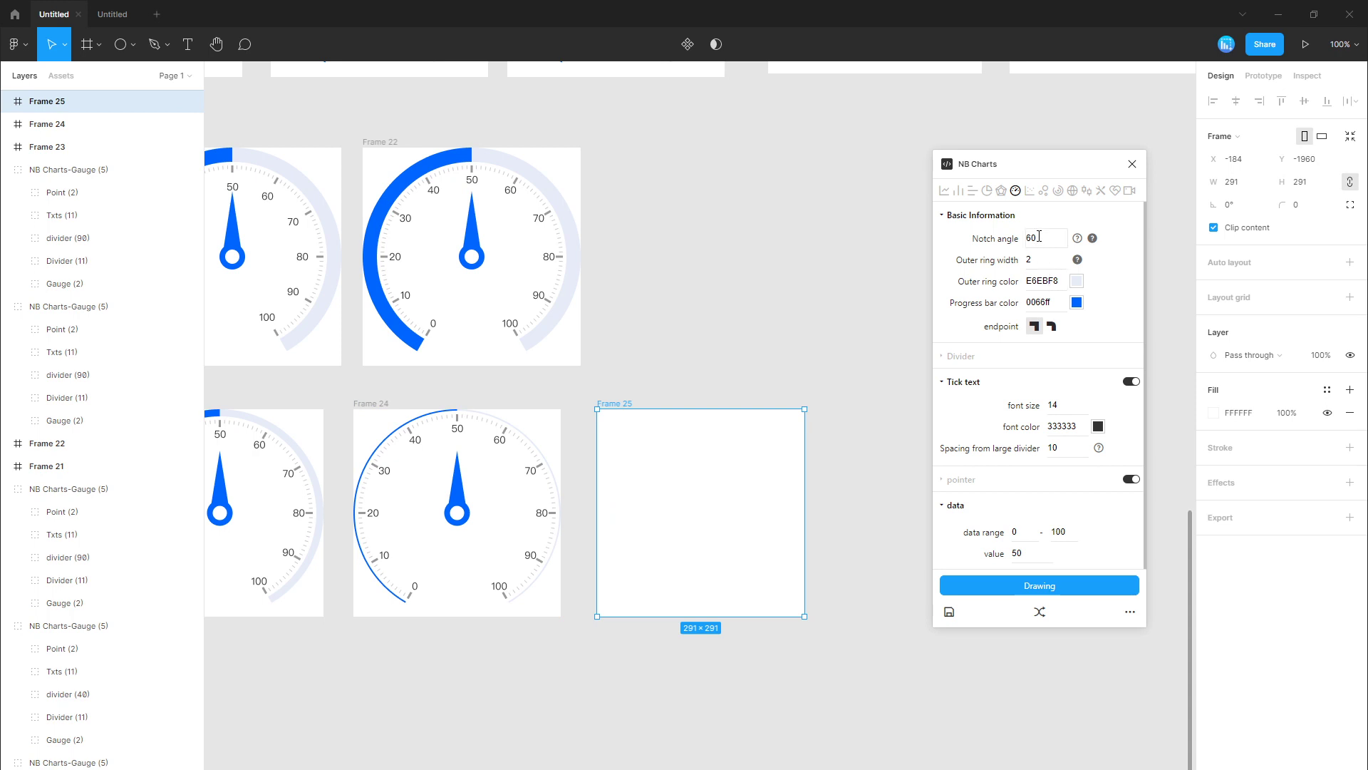
Step: Draw a gauge into Frame 25 with outer ring width 10 and divider distance -20
click(1039, 216)
click(1061, 241)
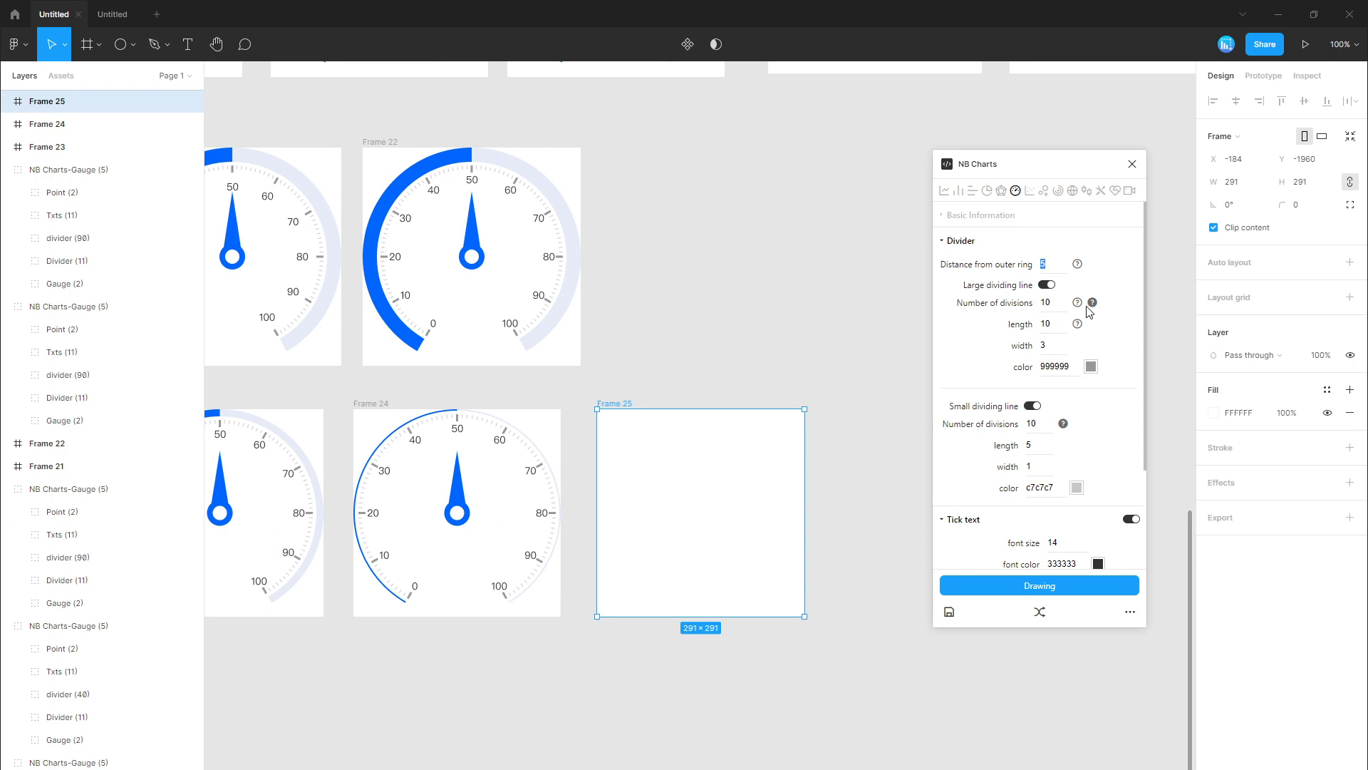
mouse_move(1092, 303)
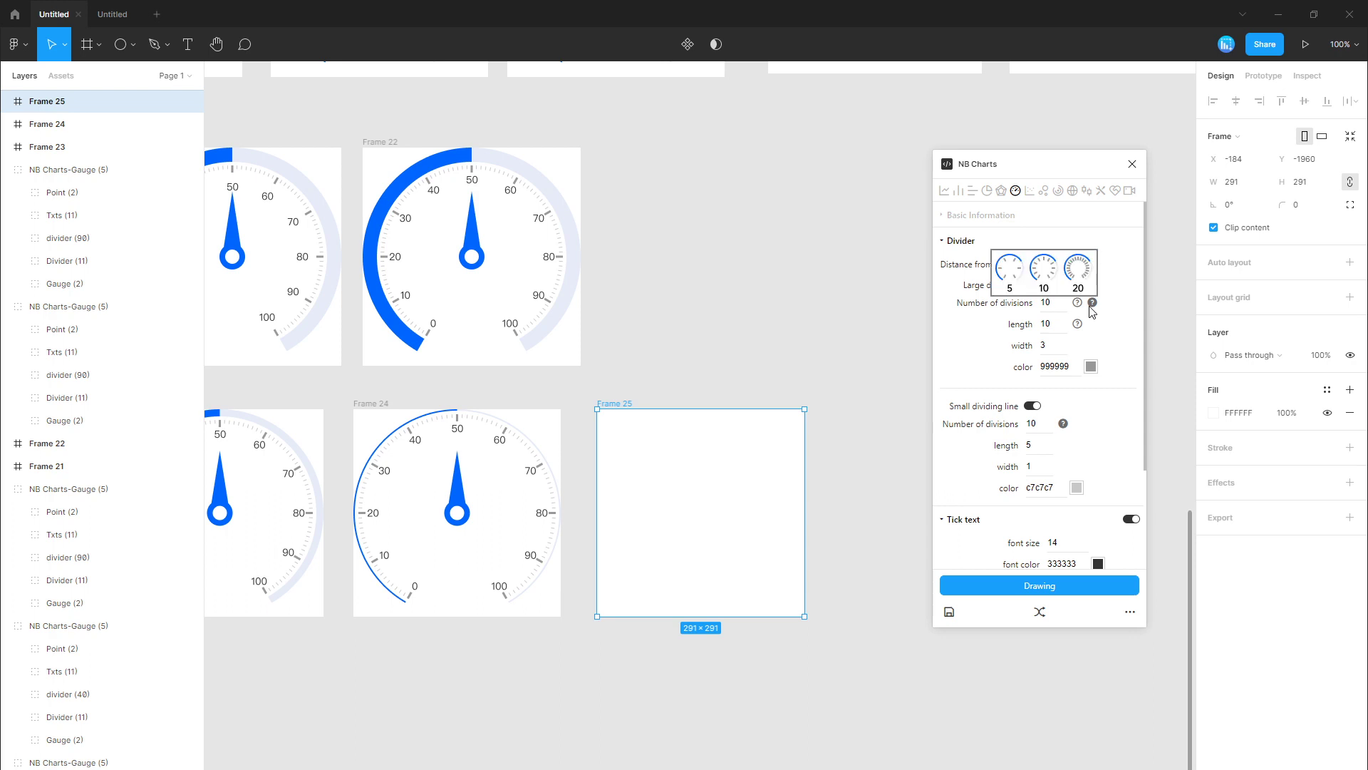
click(1078, 216)
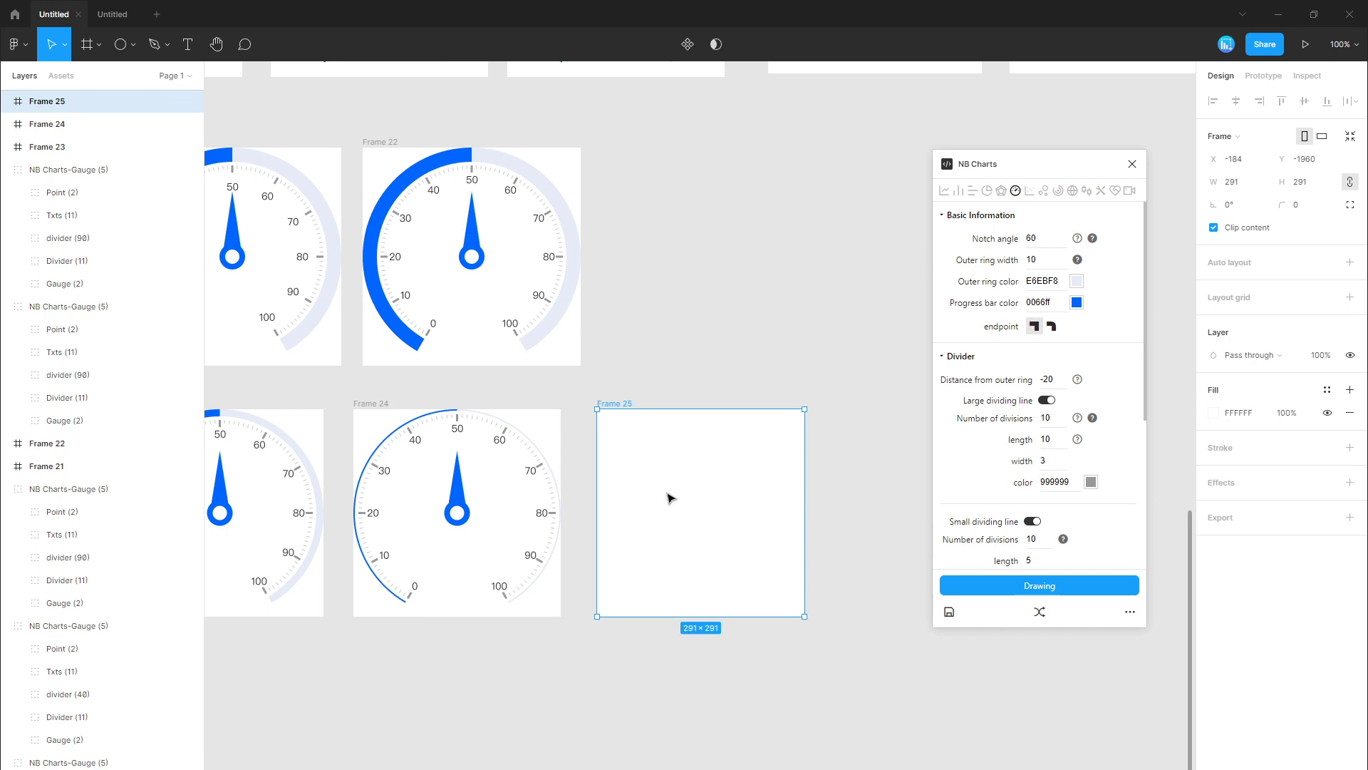
click(1003, 585)
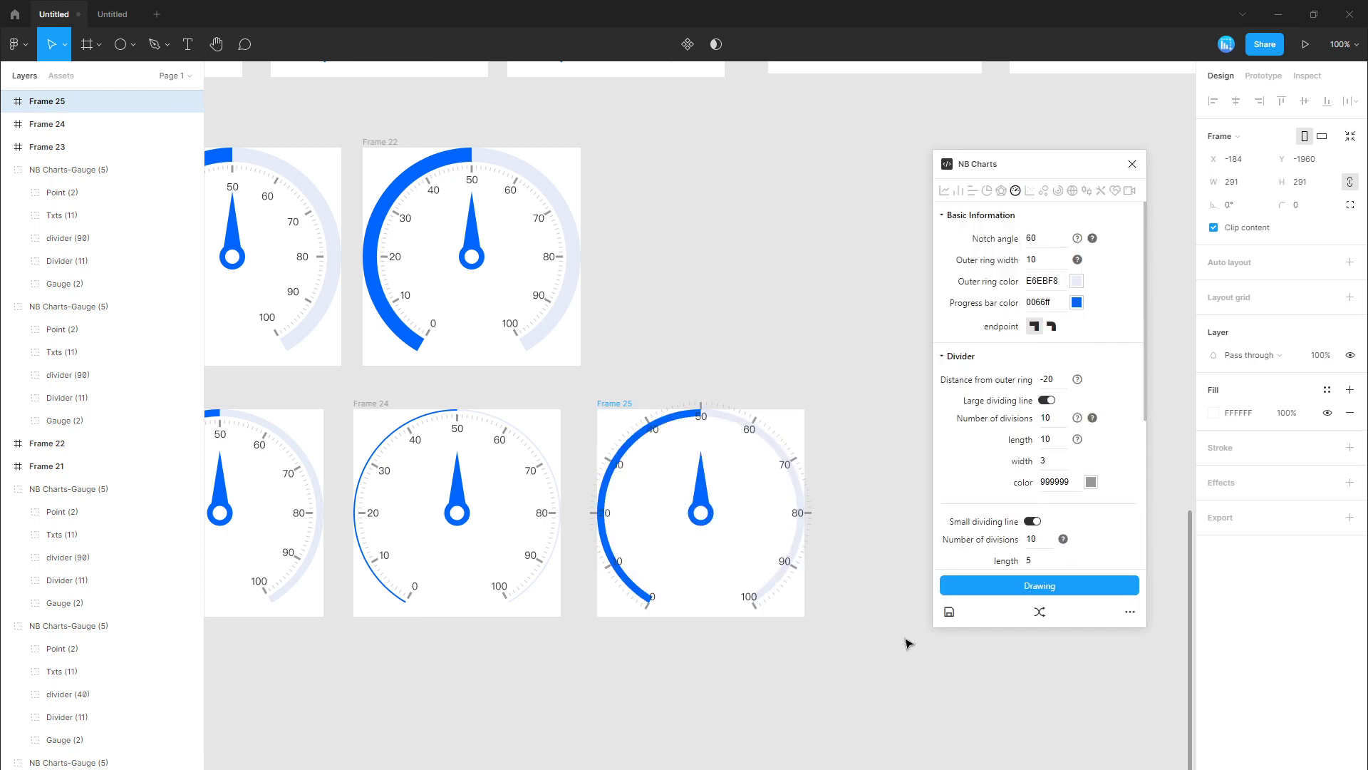
scroll(1055, 488, down, 1)
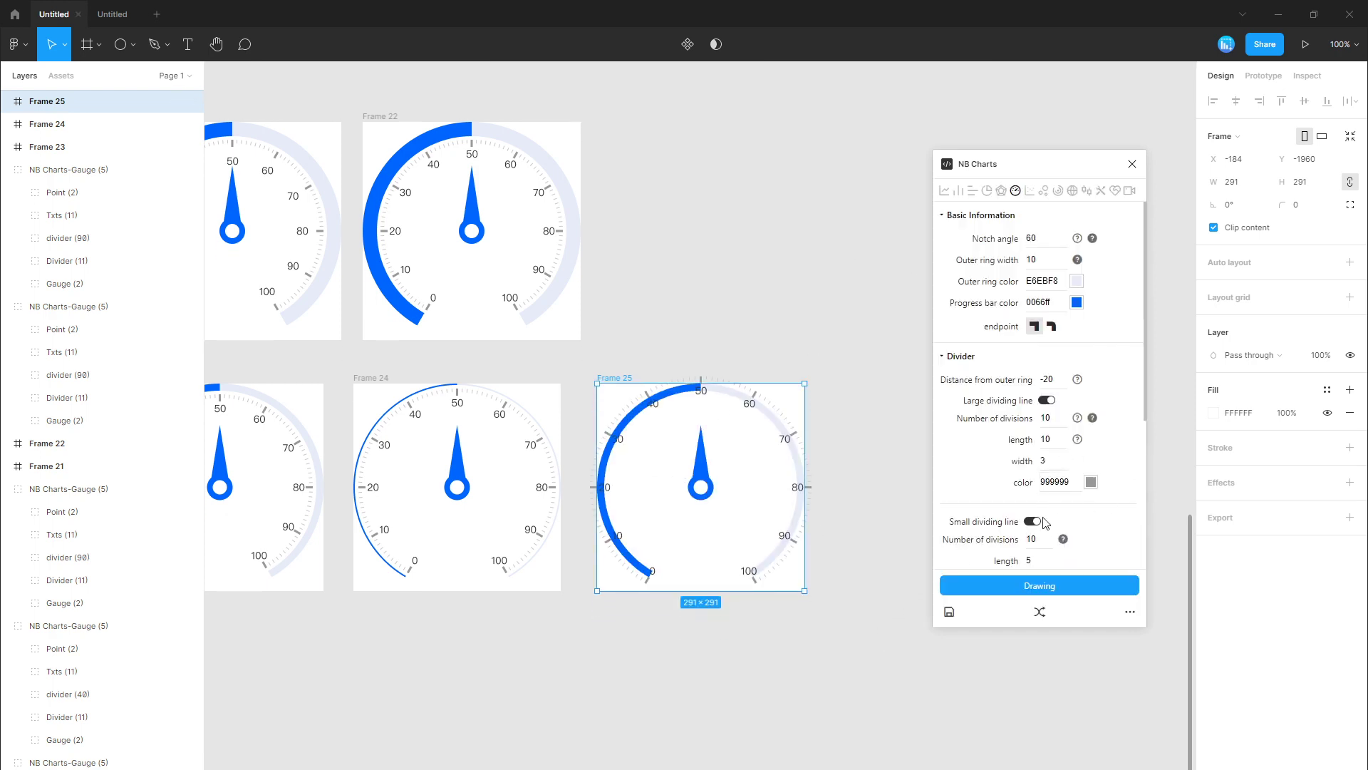
scroll(1176, 489, down, 5)
scroll(1096, 485, down, 4)
Step: Draw a new Frame 26 holding a gauge with tick label spacing -20
double_click(1058, 447)
text(-20)
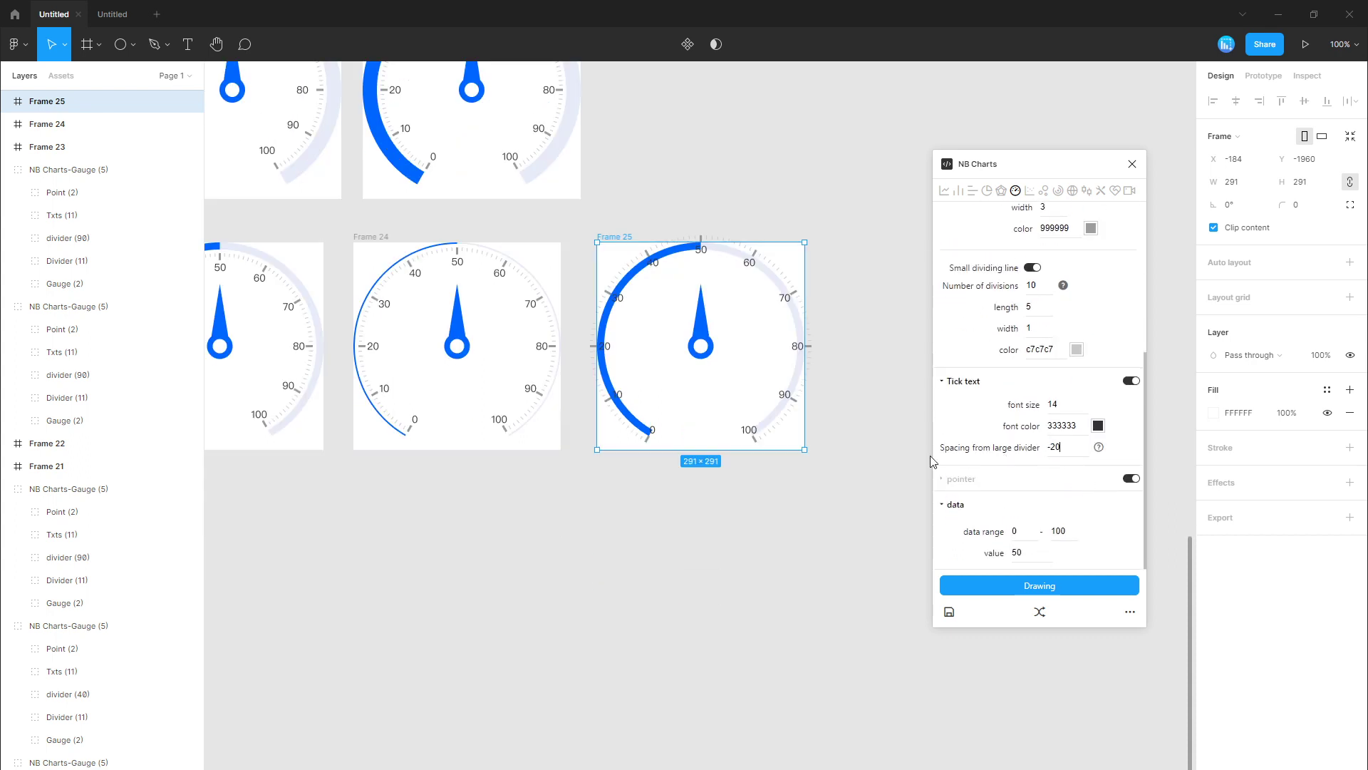
click(589, 497)
key(f)
drag(525, 550, 762, 360)
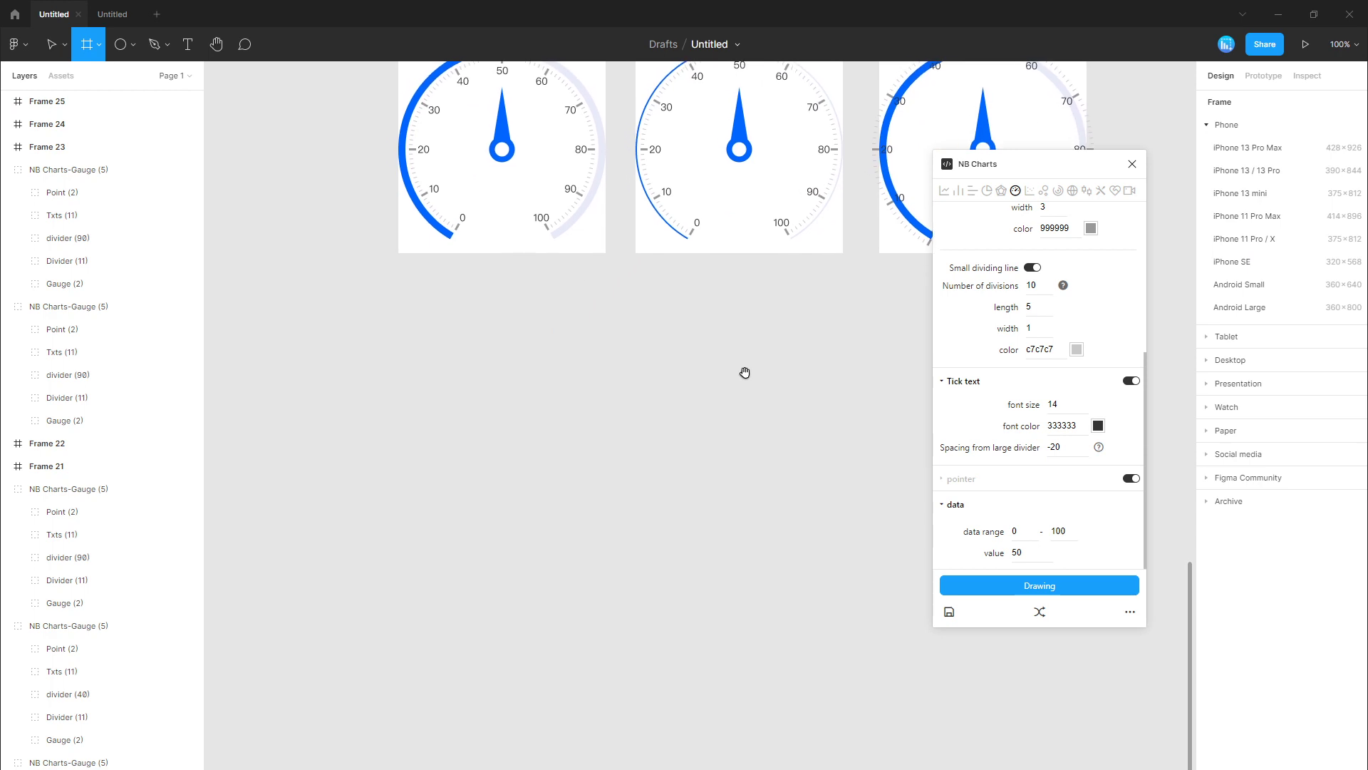
drag(399, 308, 596, 468)
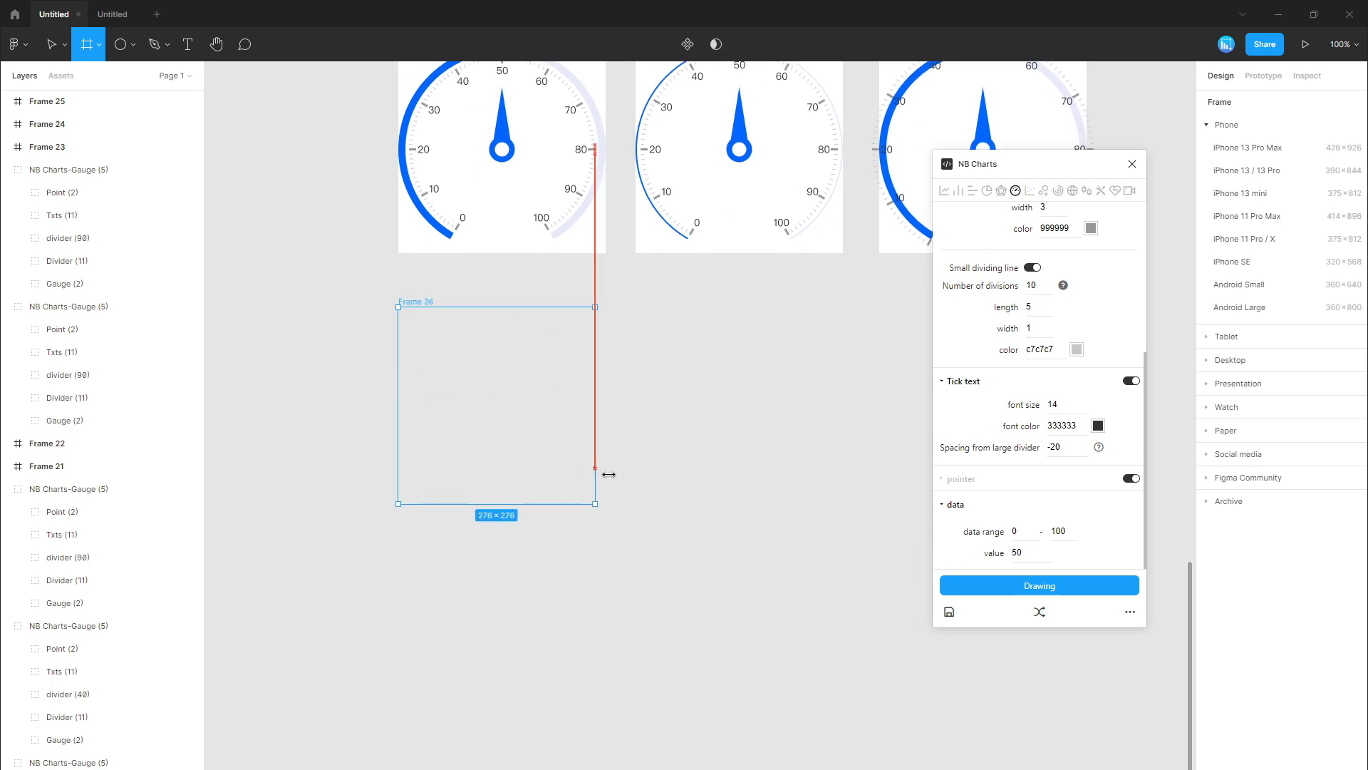
click(1022, 586)
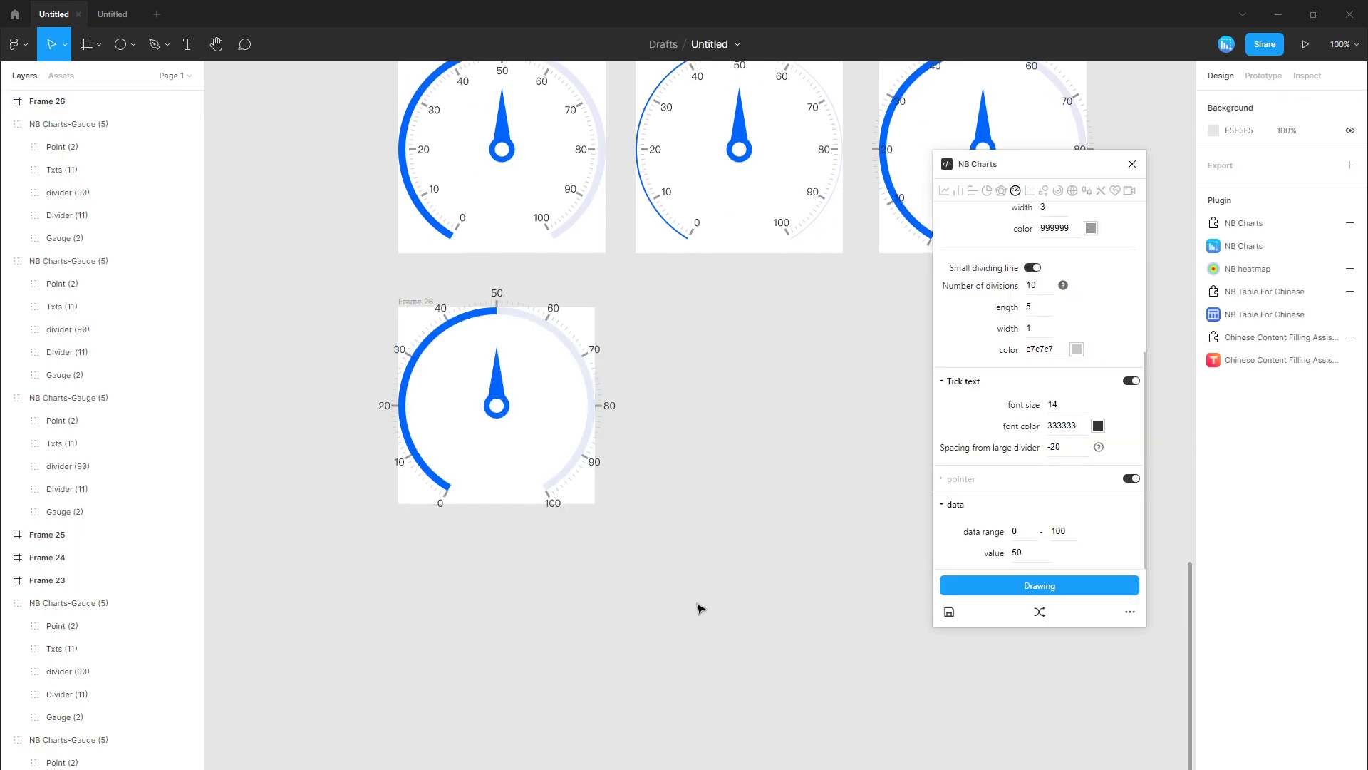
Step: Enlarge Frame 26 evenly around its centre and reset the gauge settings to defaults
click(535, 422)
drag(595, 308, 638, 290)
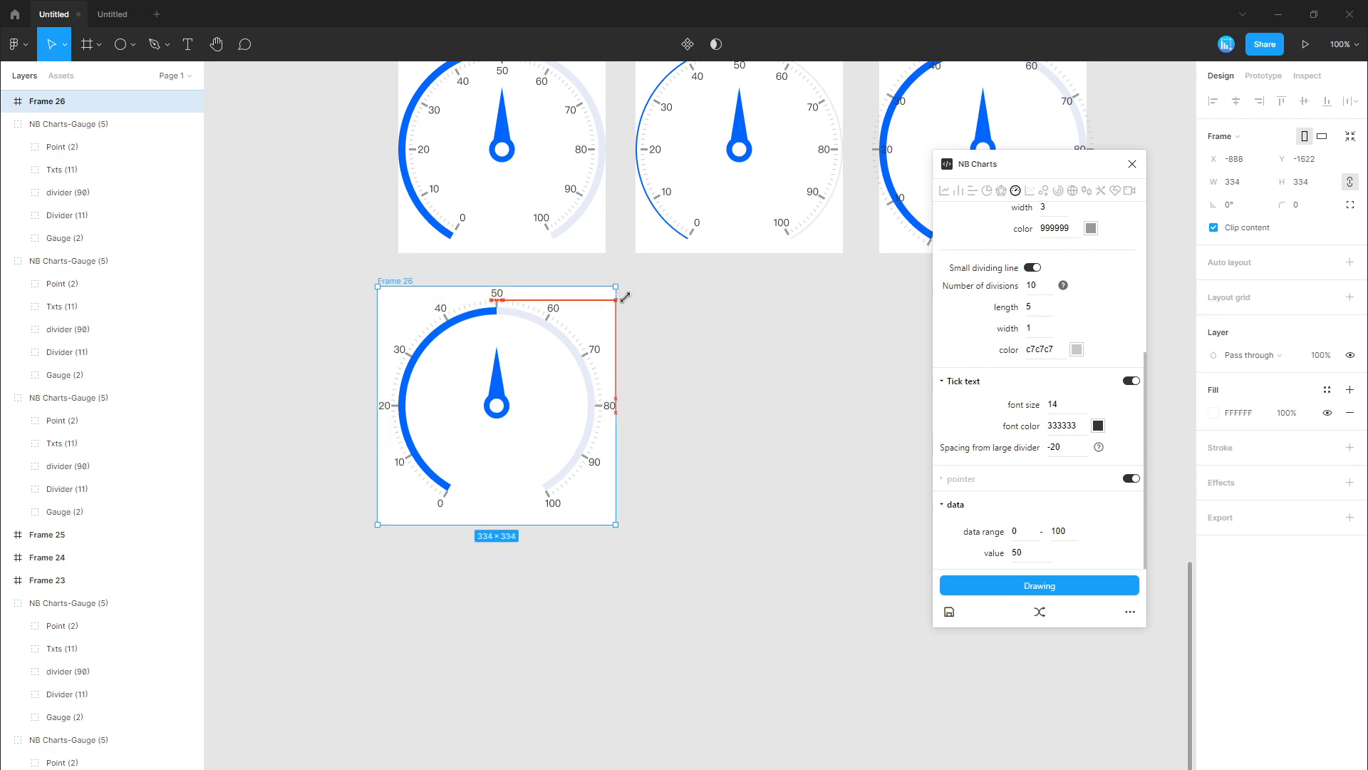
click(789, 510)
drag(790, 511, 656, 575)
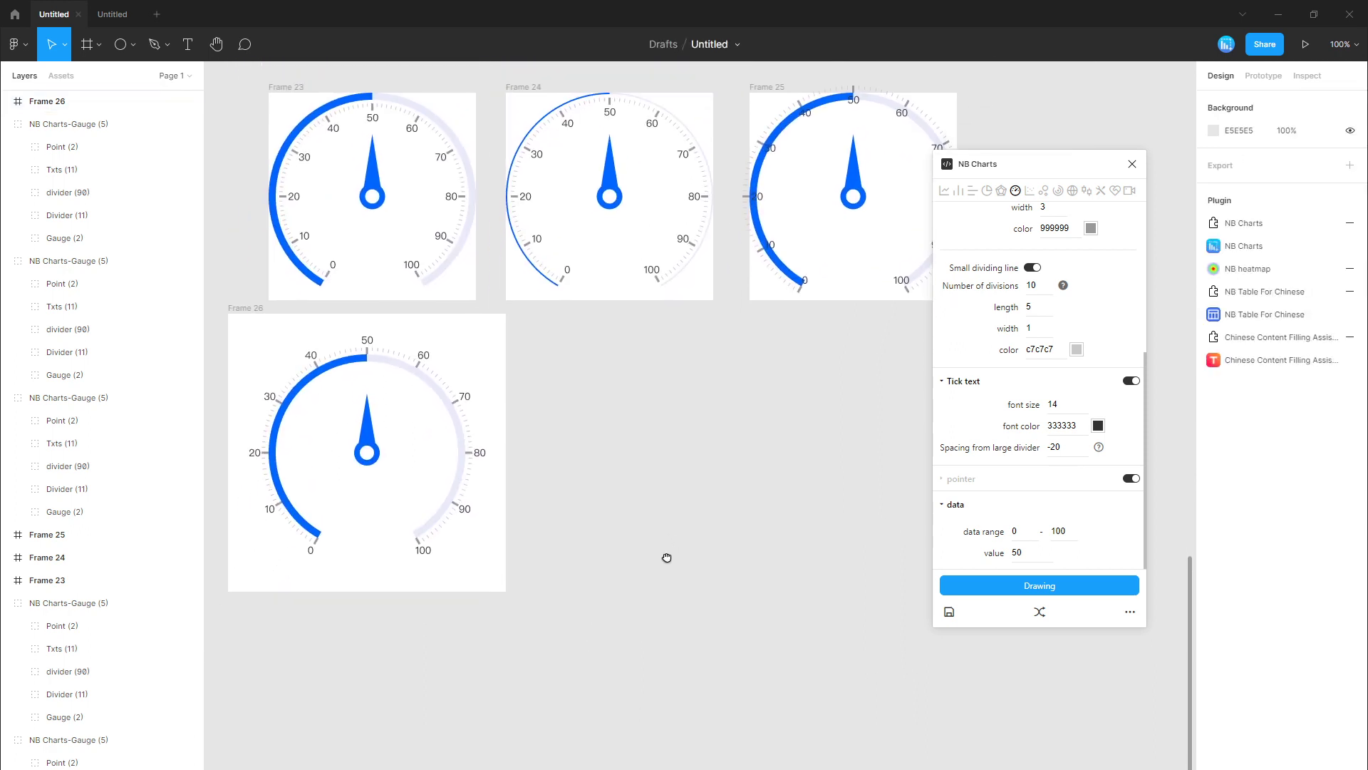
scroll(663, 567, right, 2)
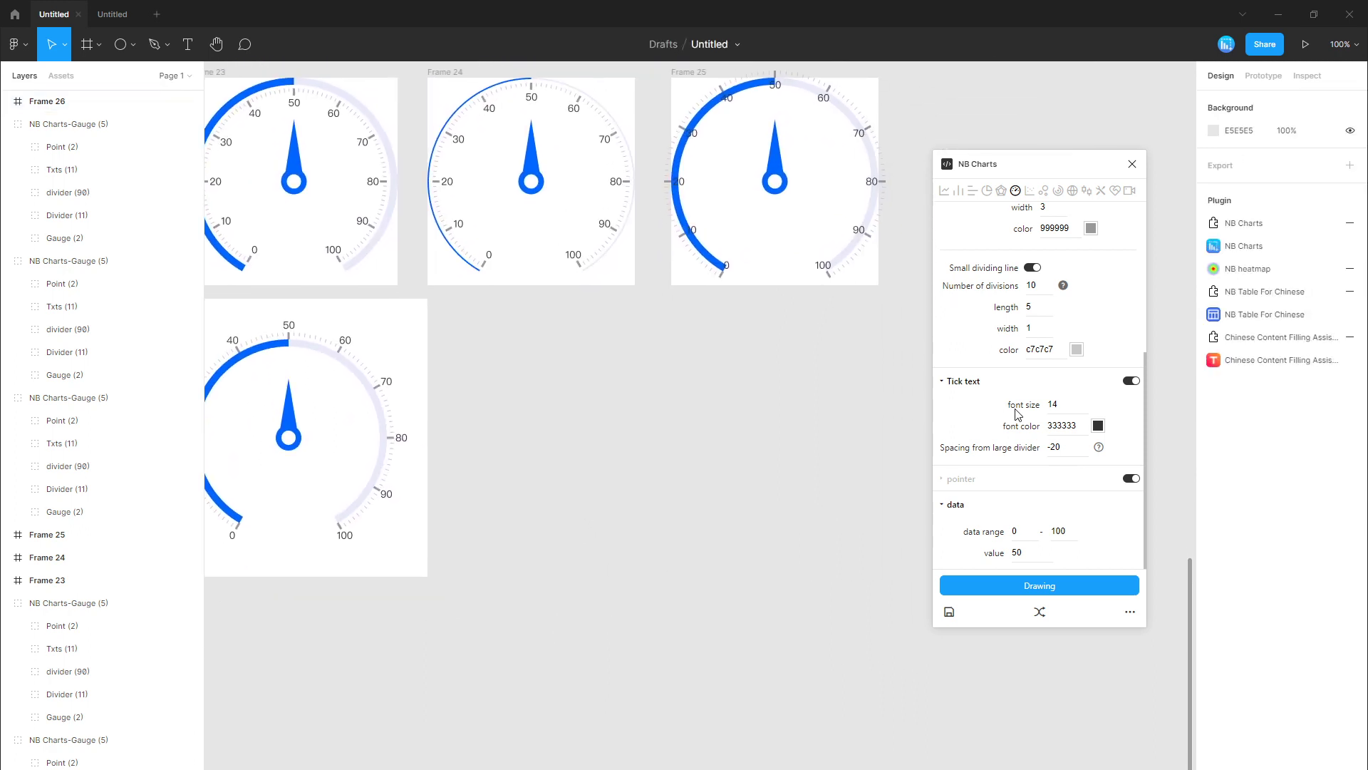
click(1130, 611)
click(1087, 491)
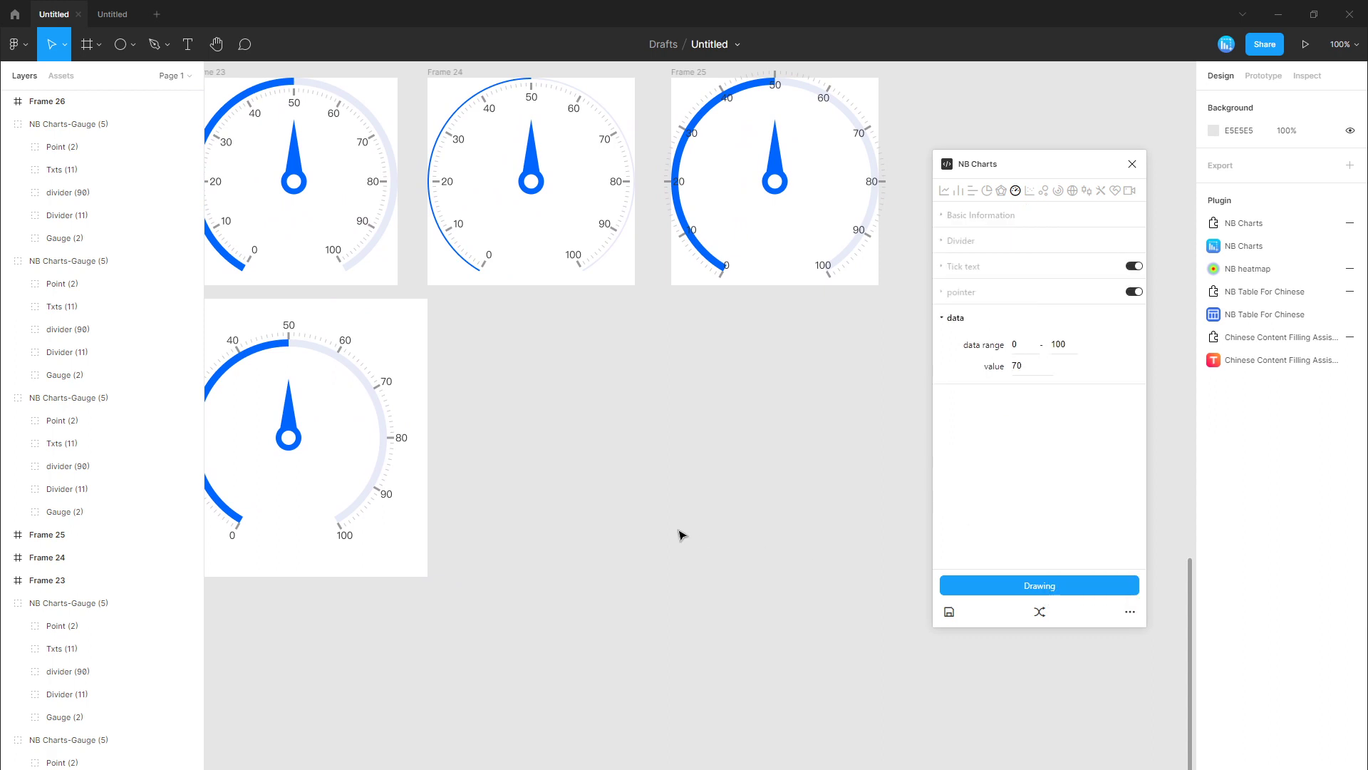
Step: Draw a 318×318 Frame 27 aligned with the row and fill it with a default gauge
key(f)
drag(521, 325, 747, 552)
click(984, 294)
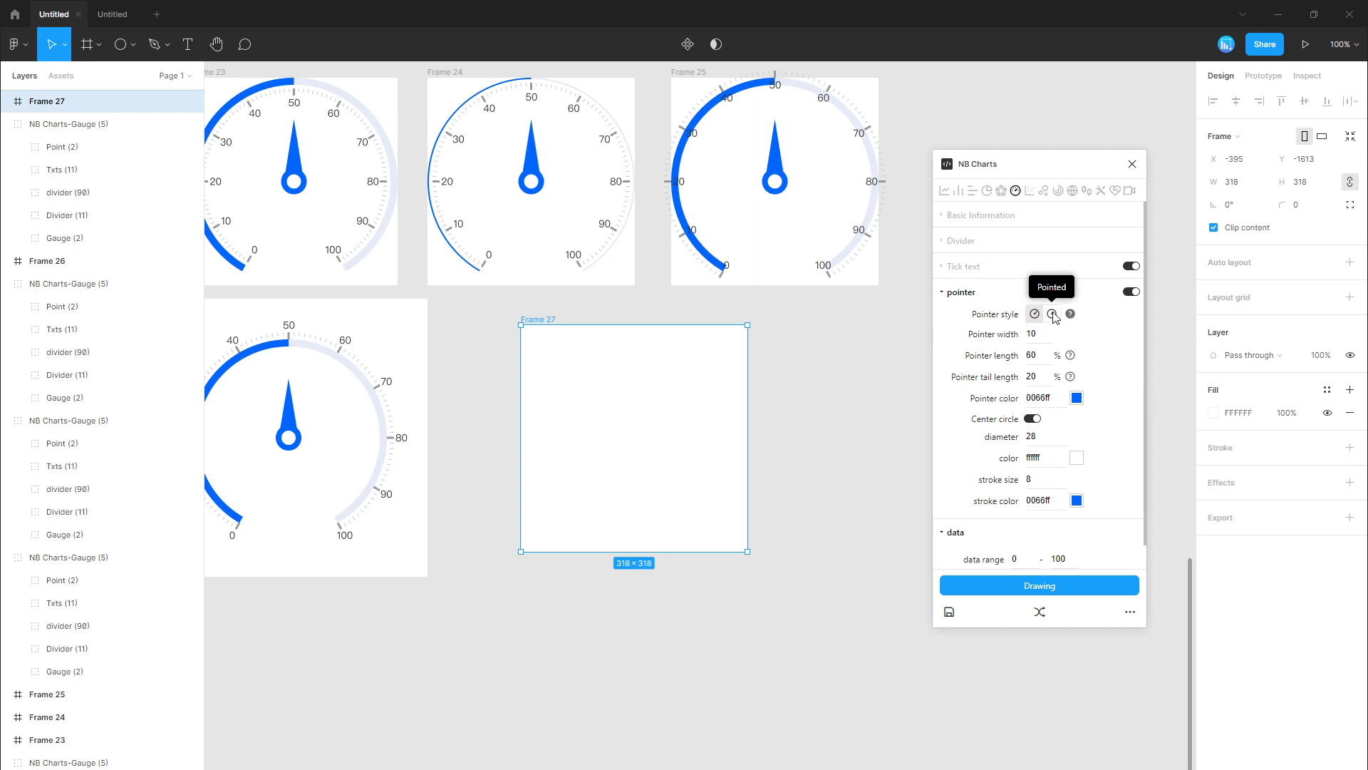
drag(667, 400, 656, 401)
click(985, 595)
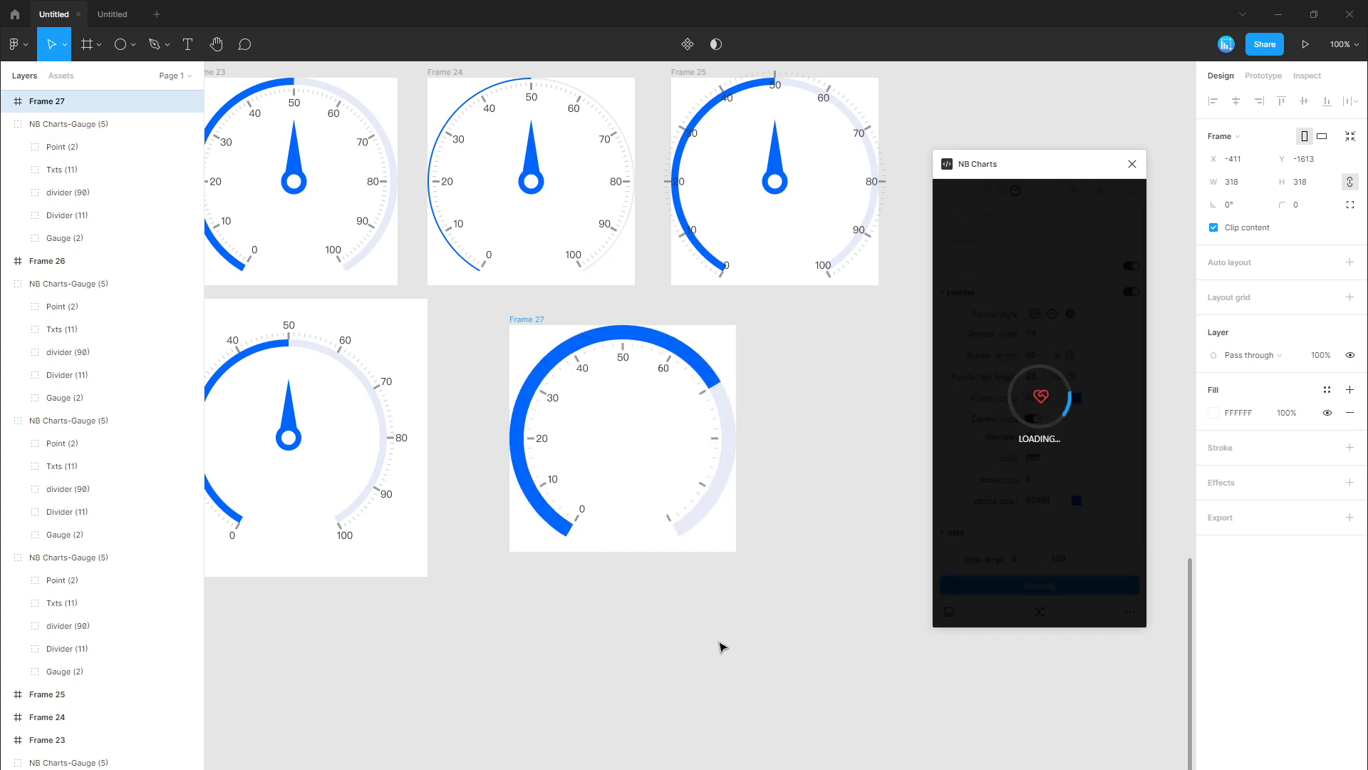
click(721, 646)
scroll(749, 599, right, 5)
Step: Add Frame 28 beside it with a gauge whose pointer tail length is 0
click(545, 384)
key(ctrl+d)
drag(825, 378, 812, 378)
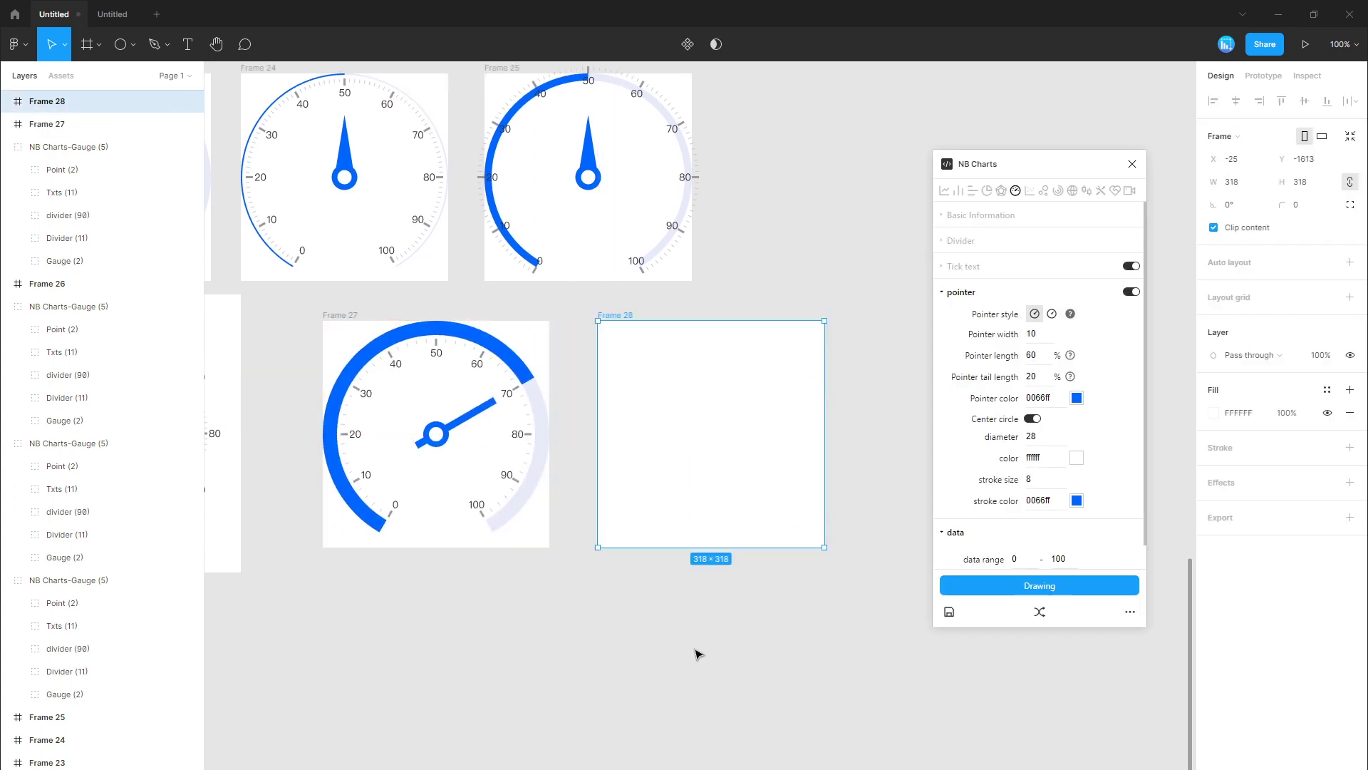
click(702, 652)
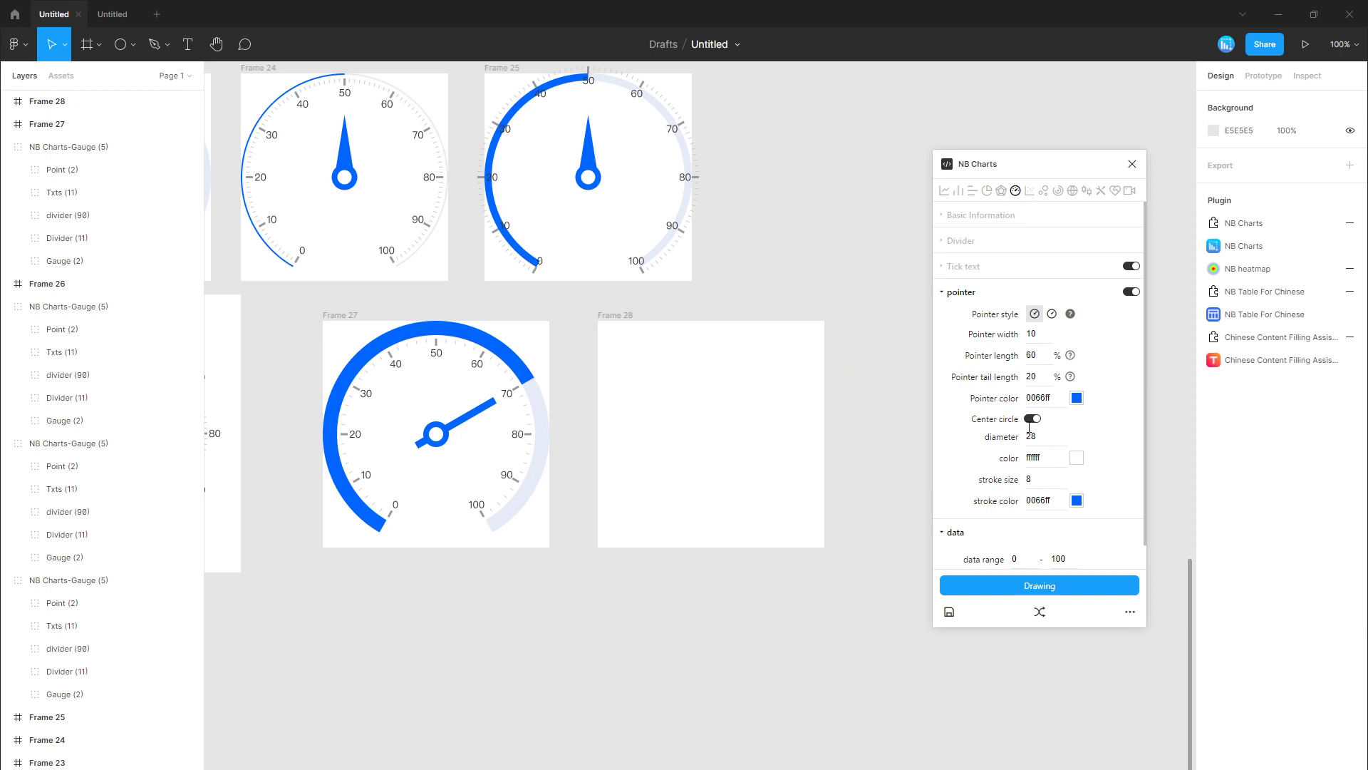
mouse_move(1070, 376)
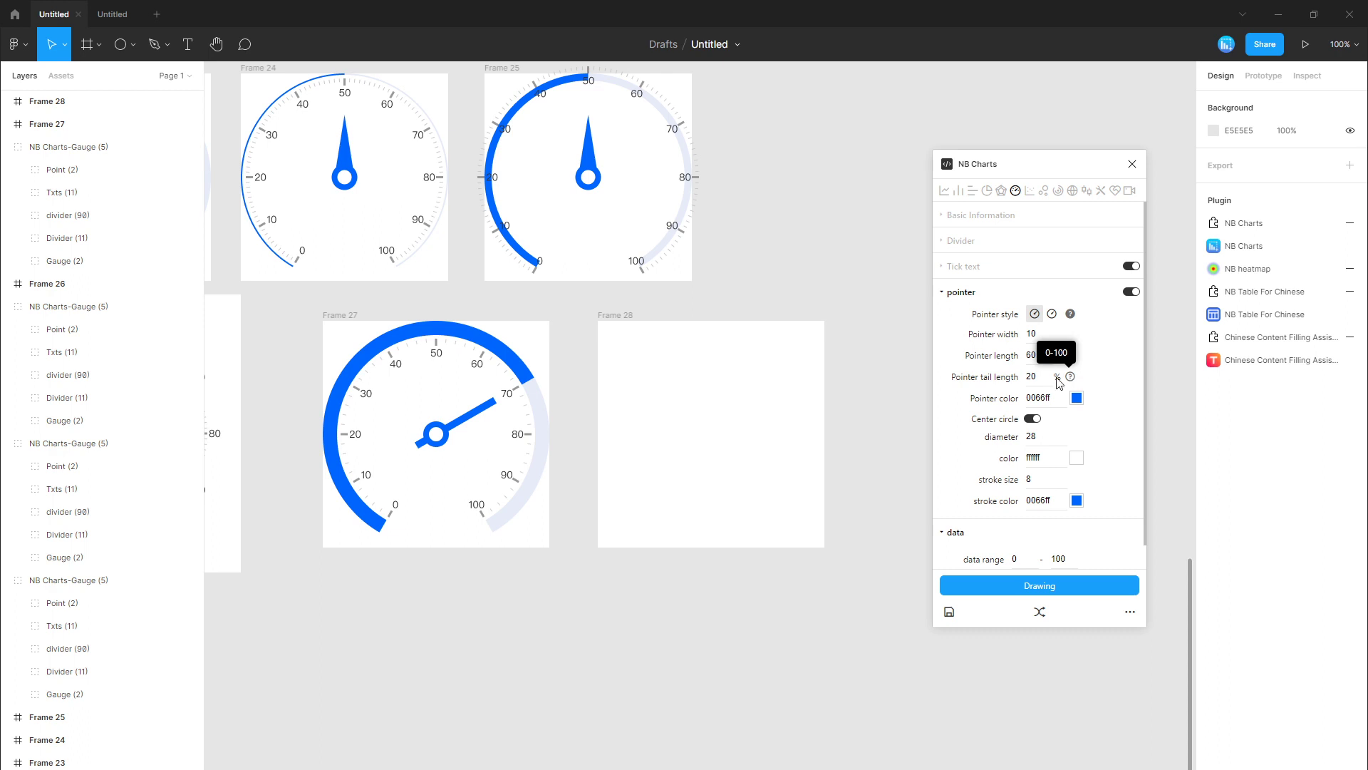
click(784, 422)
click(998, 579)
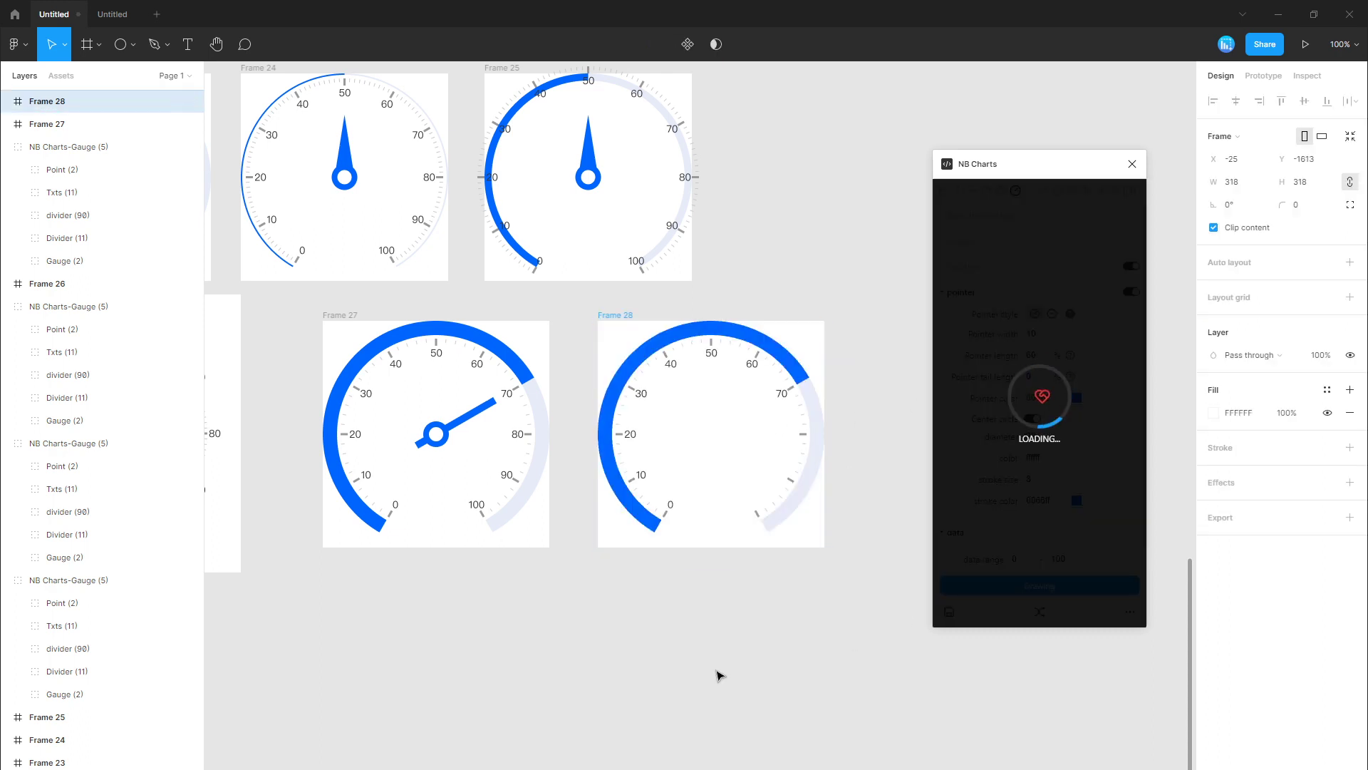
click(718, 673)
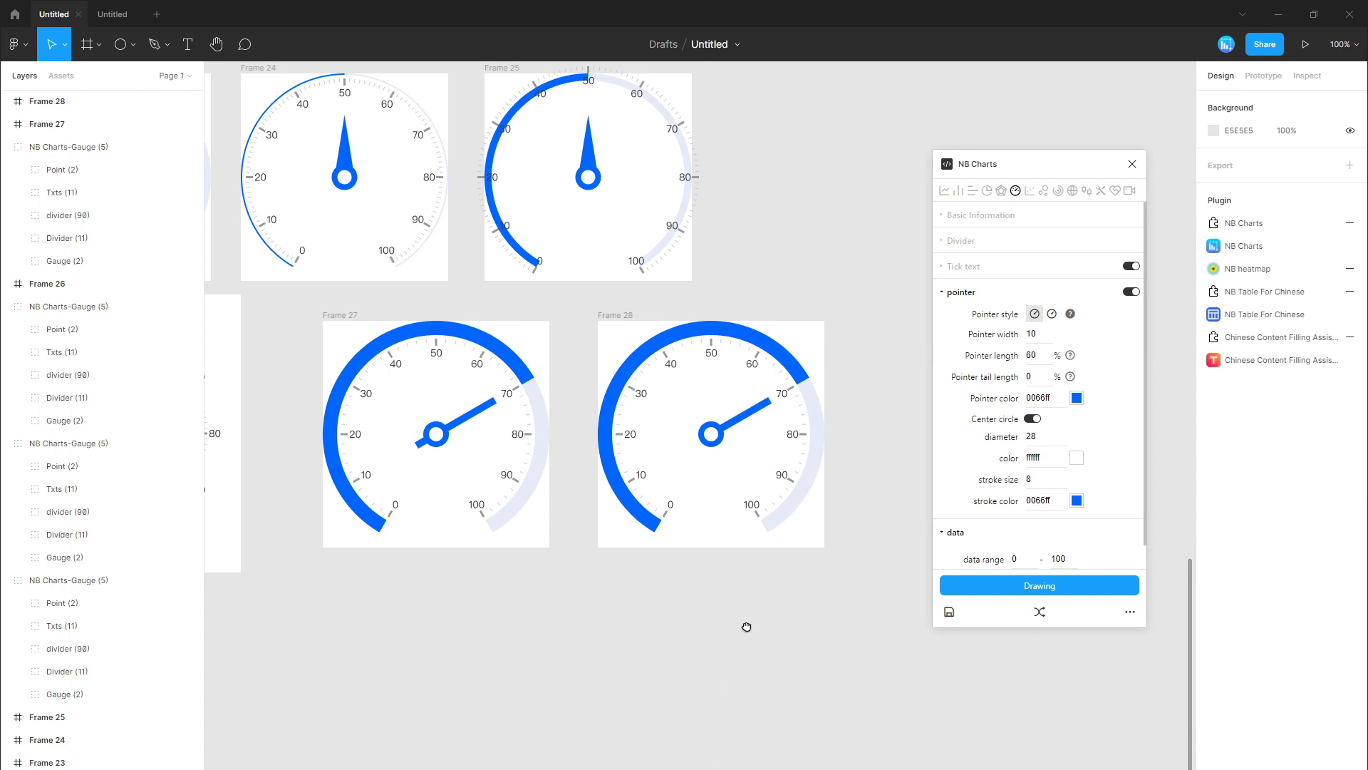
Step: Duplicate Frame 28 to its right as empty Frame 29
drag(833, 447, 569, 431)
click(551, 329)
drag(551, 329, 806, 332)
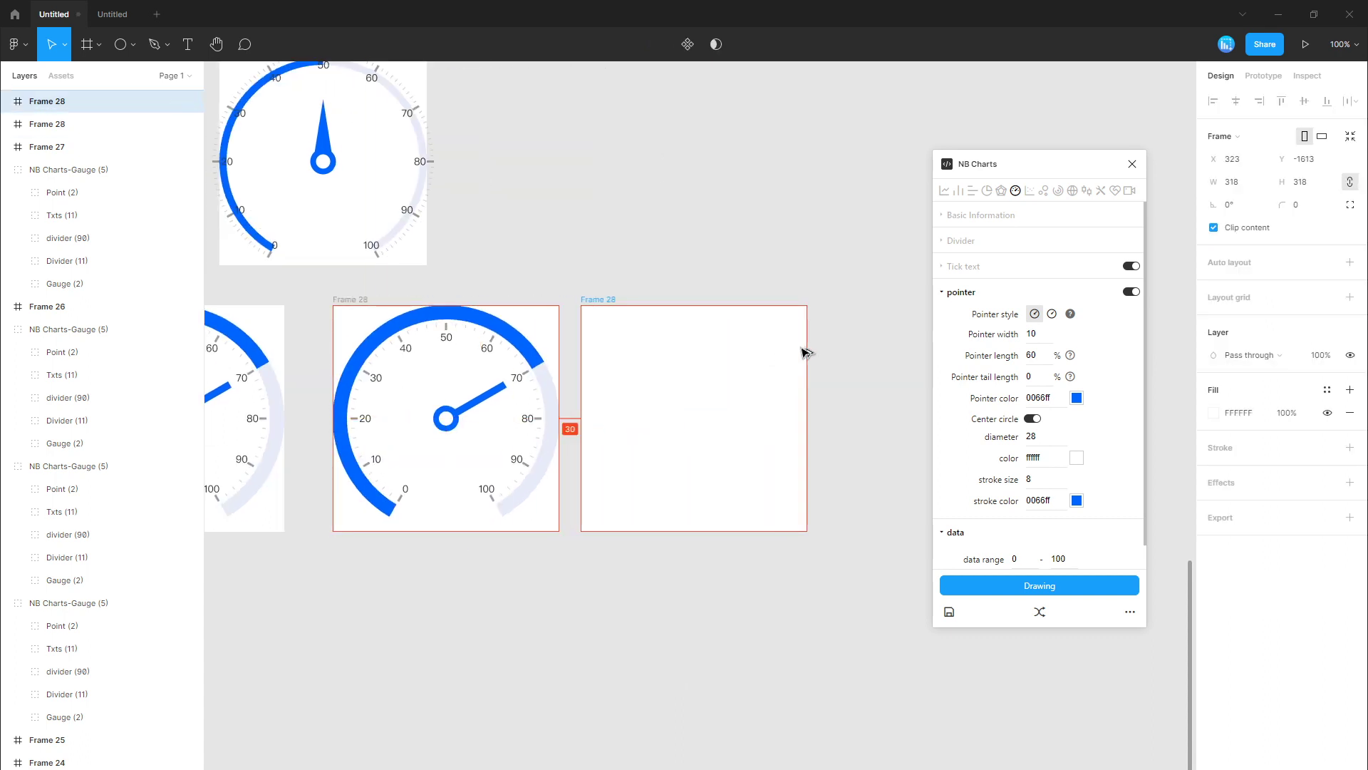
Step: Set the pointer colour to red ff0000 and draw the gauge into Frame 29
click(1077, 398)
drag(1098, 370, 1097, 314)
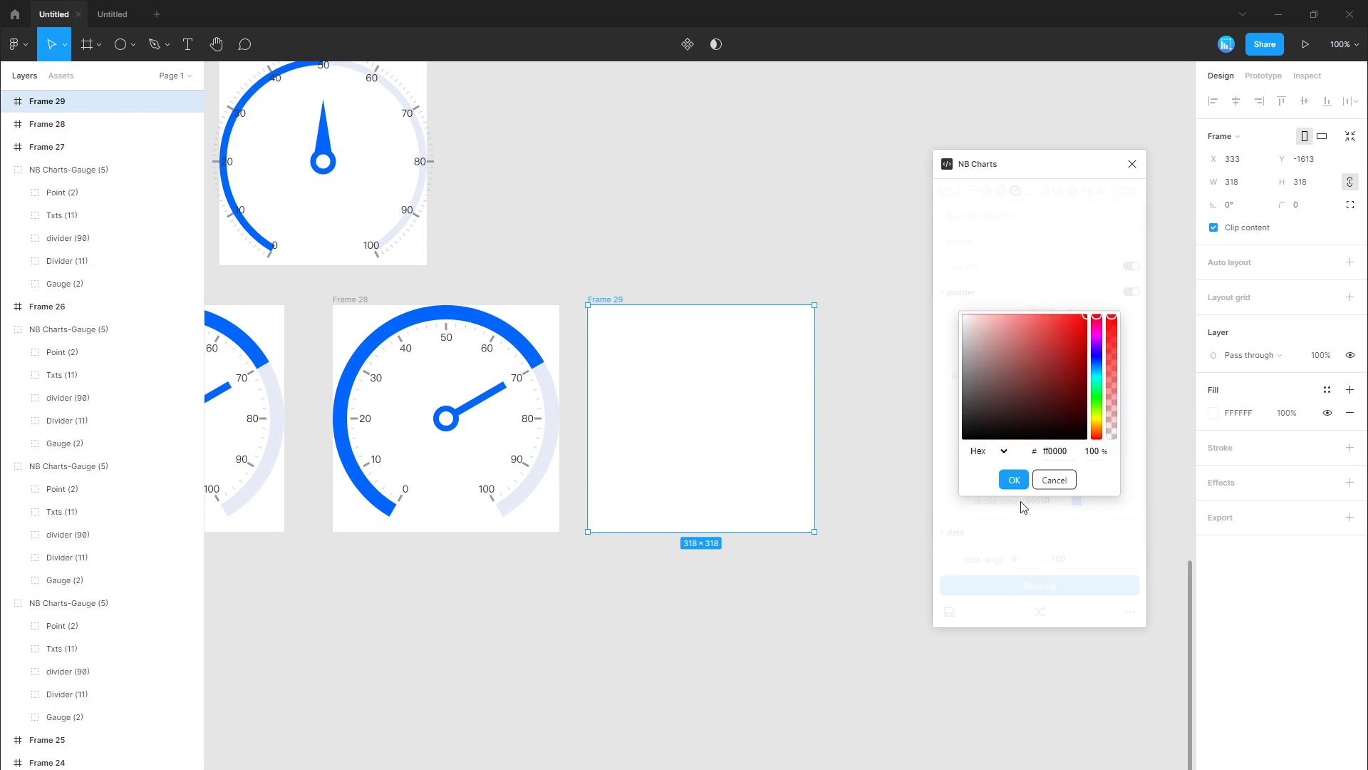
click(1014, 479)
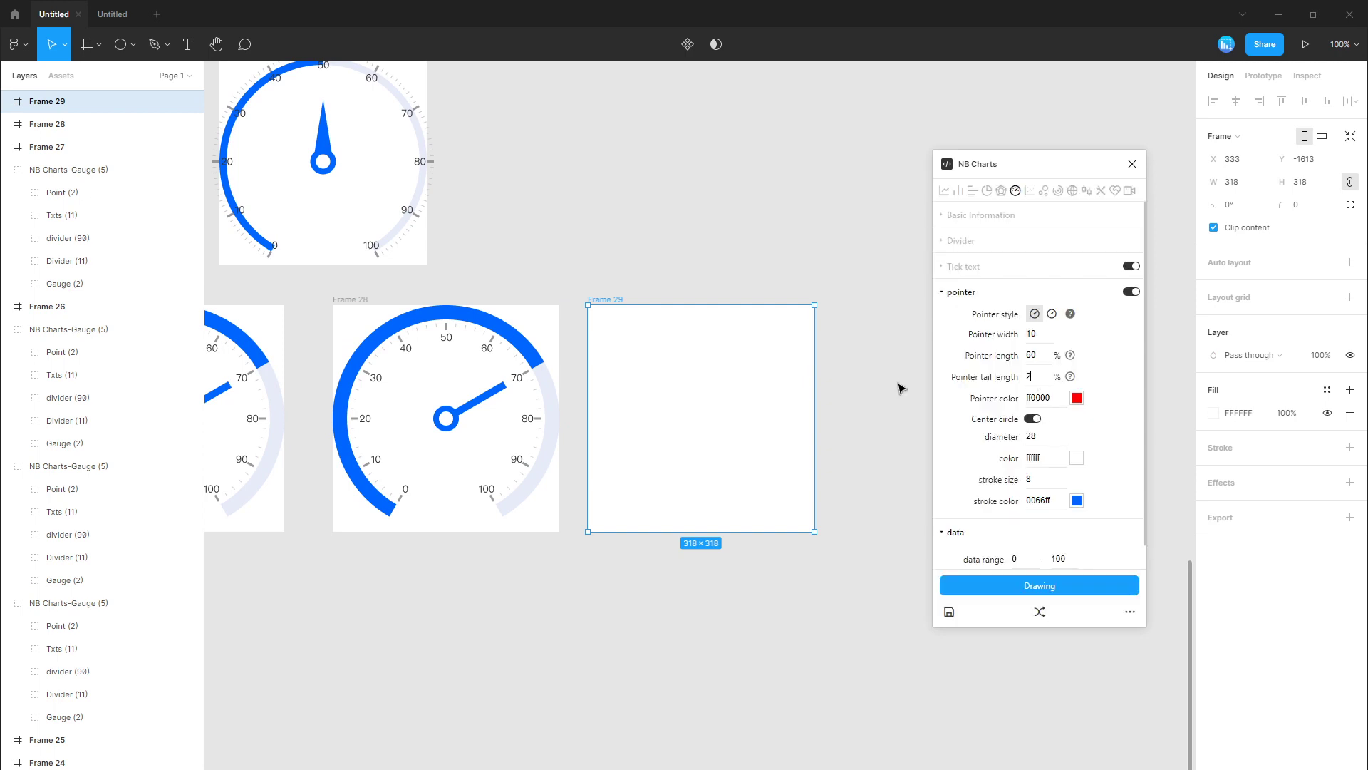
click(1051, 586)
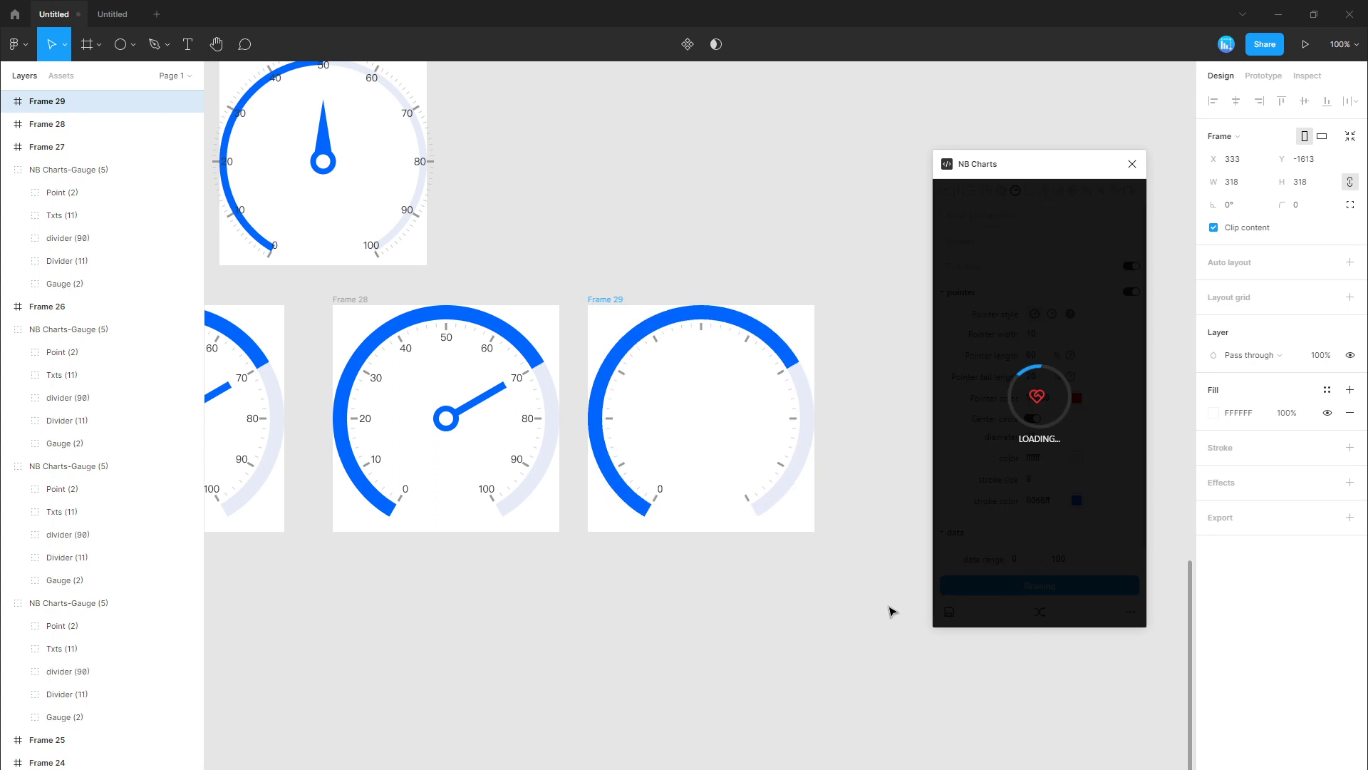
drag(812, 586, 632, 580)
scroll(547, 584, right, 5)
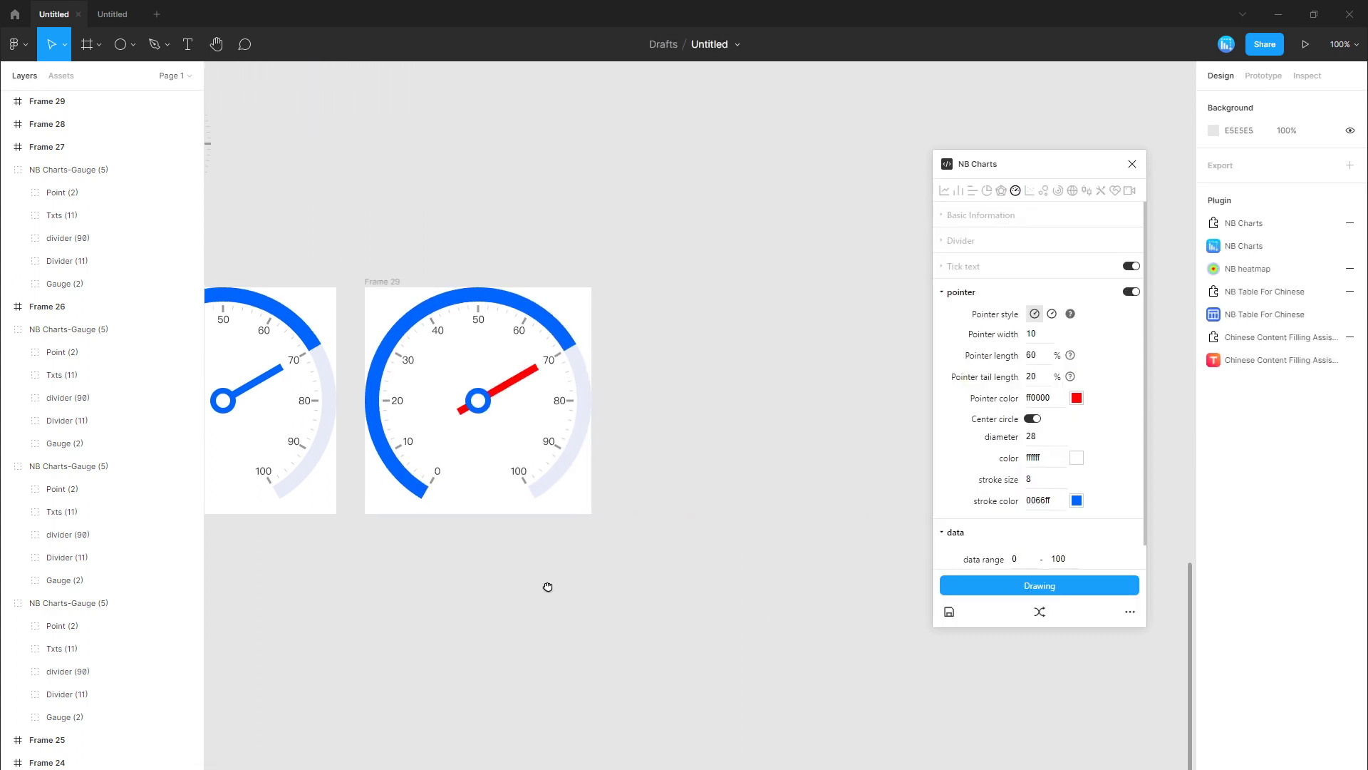
Step: Copy to Frame 30 and draw a gauge with pointer length 100
drag(504, 441, 753, 443)
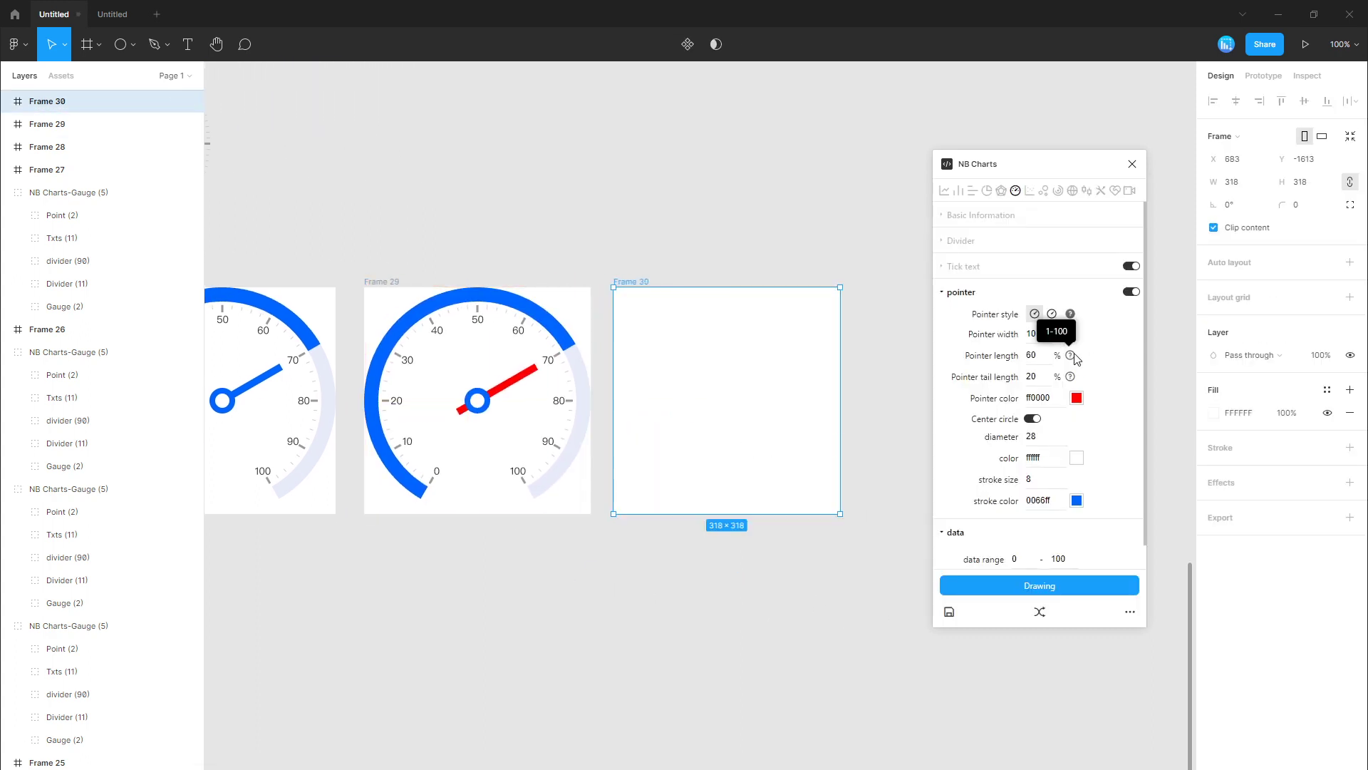
double_click(1047, 354)
text(100)
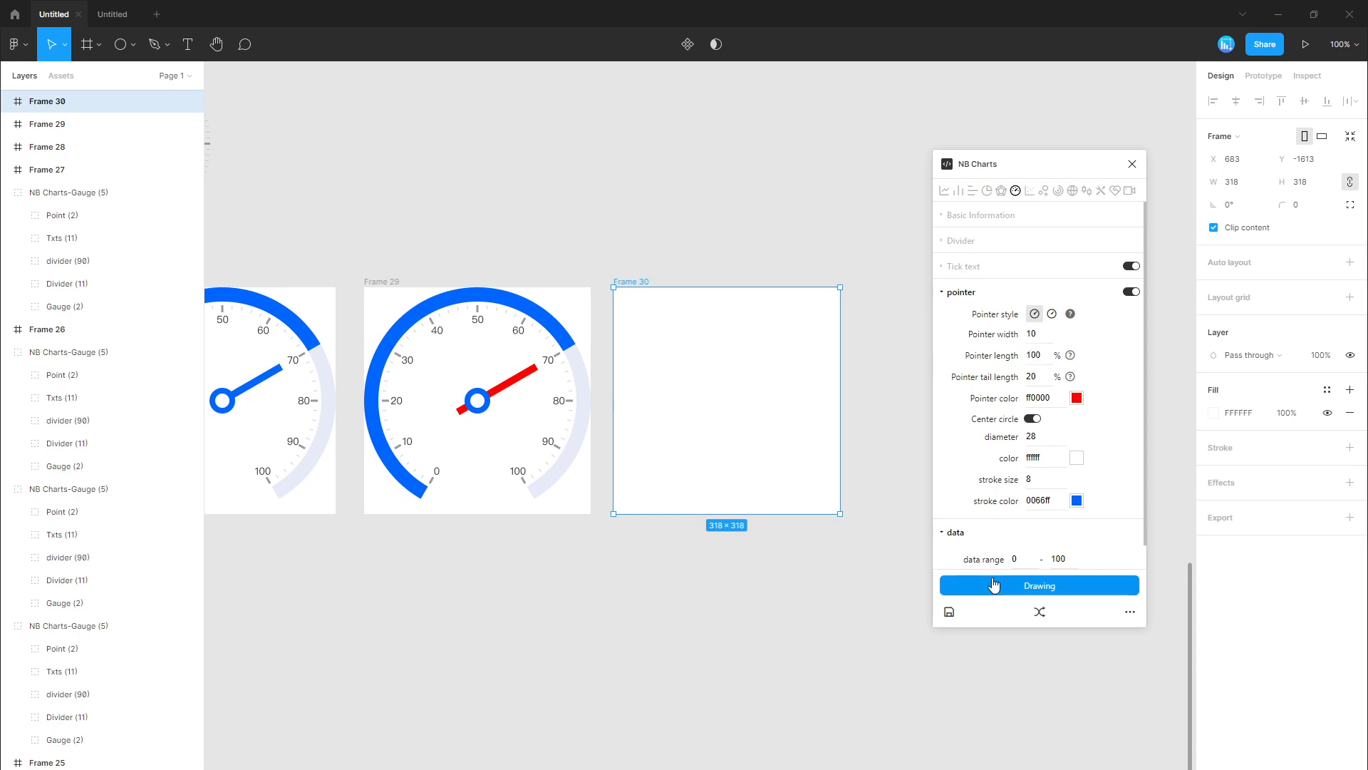
click(990, 586)
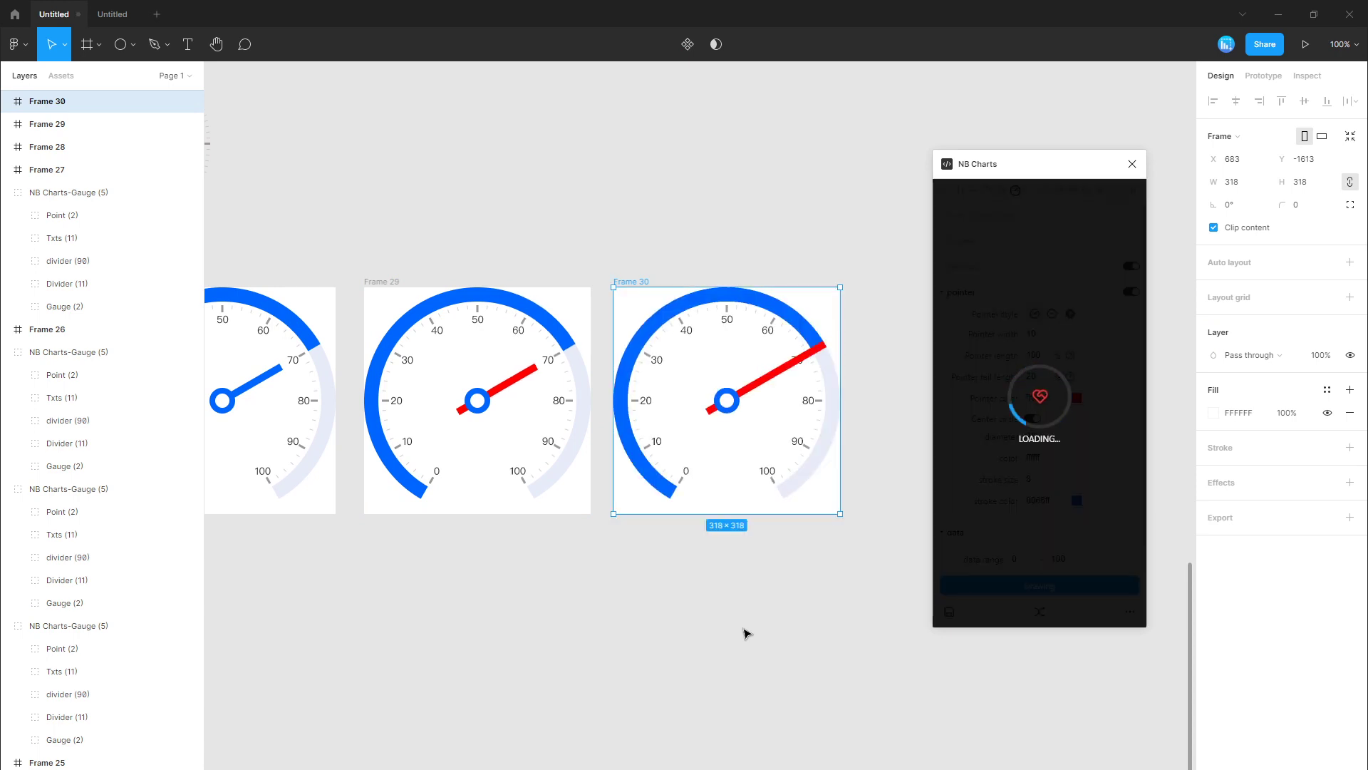
click(721, 611)
scroll(676, 608, down, 1)
scroll(676, 607, right, 3)
Step: Add Frame 31 with a pointer length 30 gauge, then choose the pointed pointer style
mouse_move(504, 415)
mouse_down()
mouse_move(788, 411)
mouse_move(767, 412)
mouse_up()
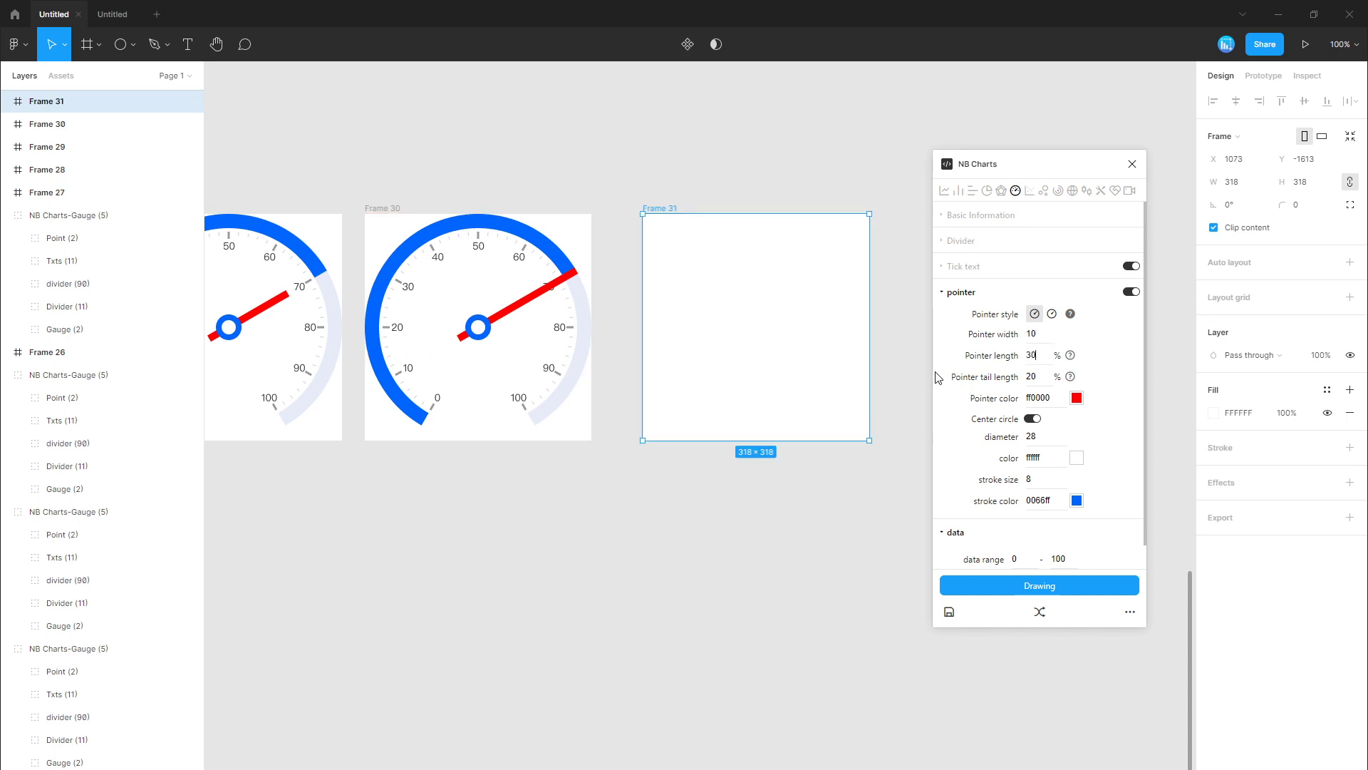
click(1031, 585)
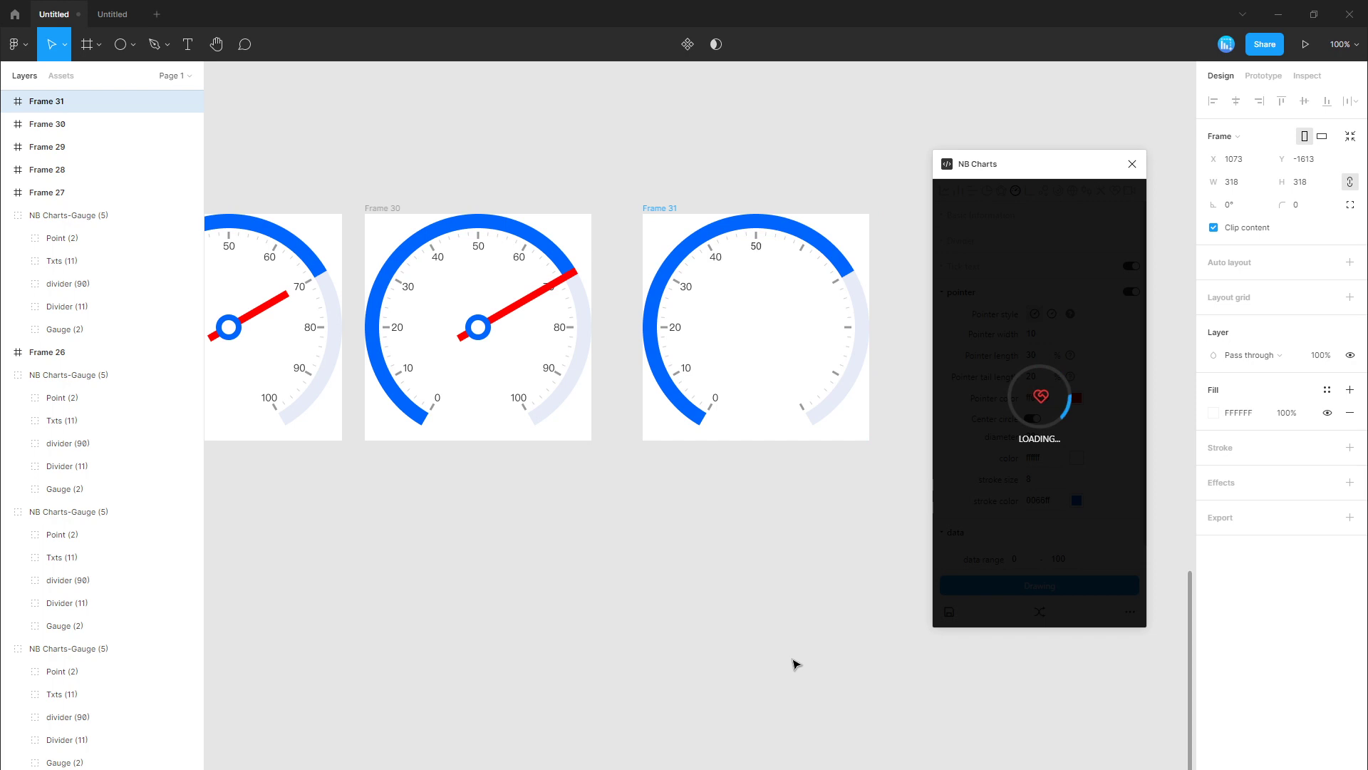
click(1052, 313)
drag(741, 521, 534, 535)
scroll(537, 539, right, 5)
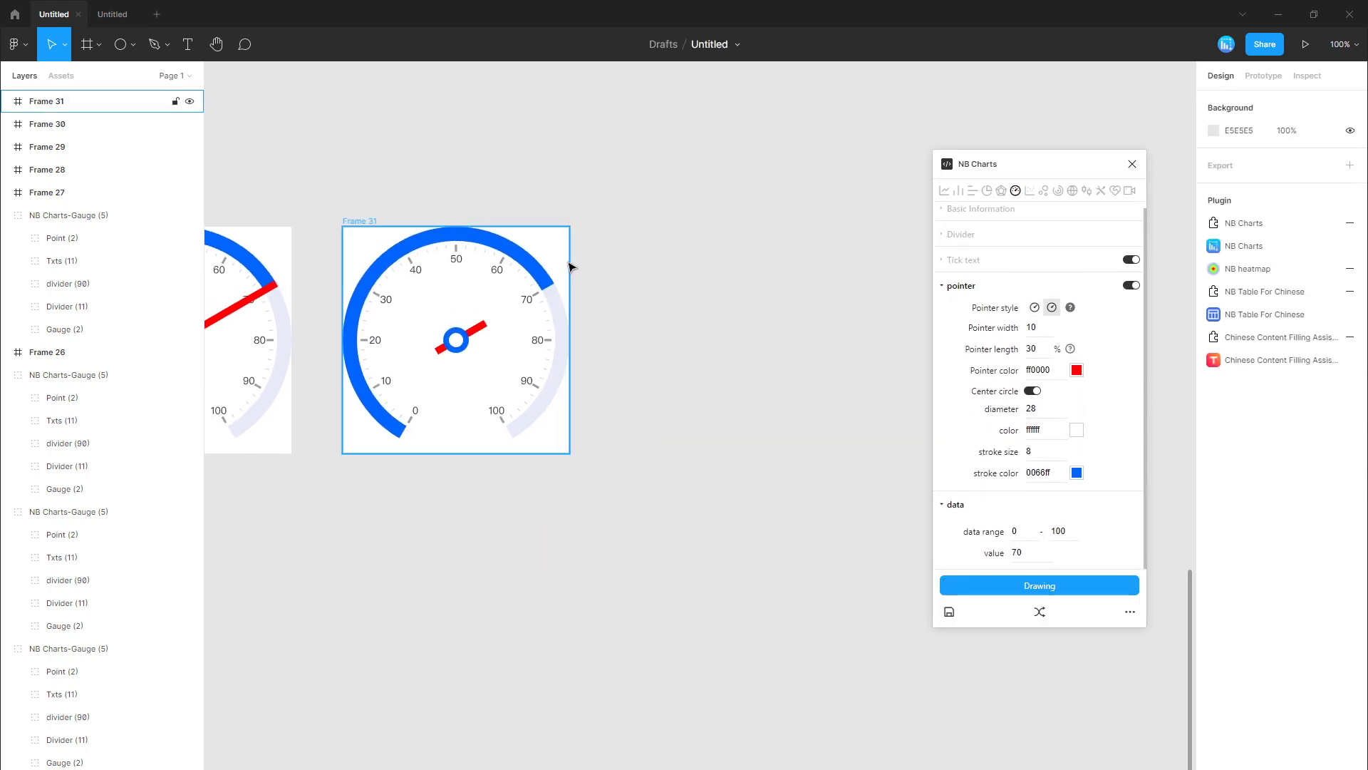
Step: Fill Frames 32 and 33 with red pointed-pointer gauges, Frame 33's pointer length 50
mouse_move(560, 254)
mouse_down()
mouse_move(813, 266)
mouse_move(799, 266)
mouse_up()
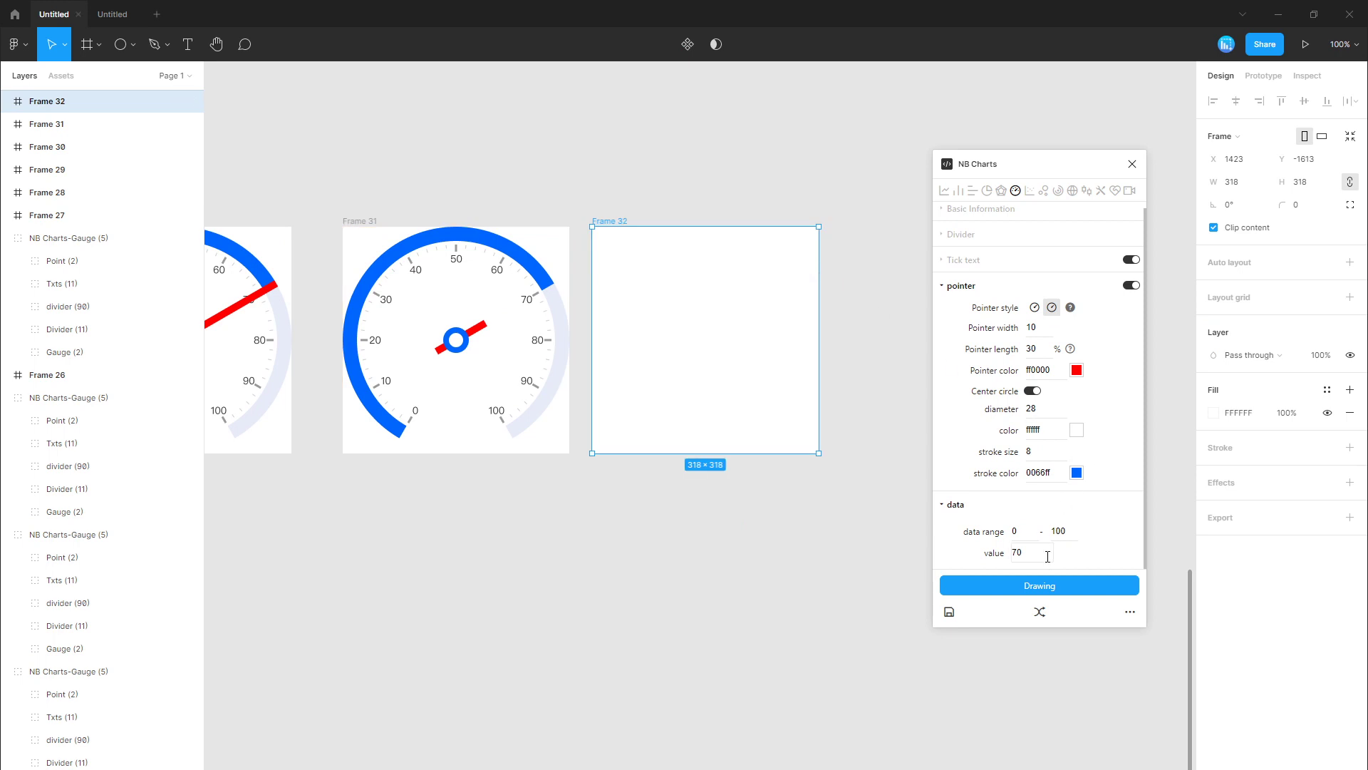
click(1037, 586)
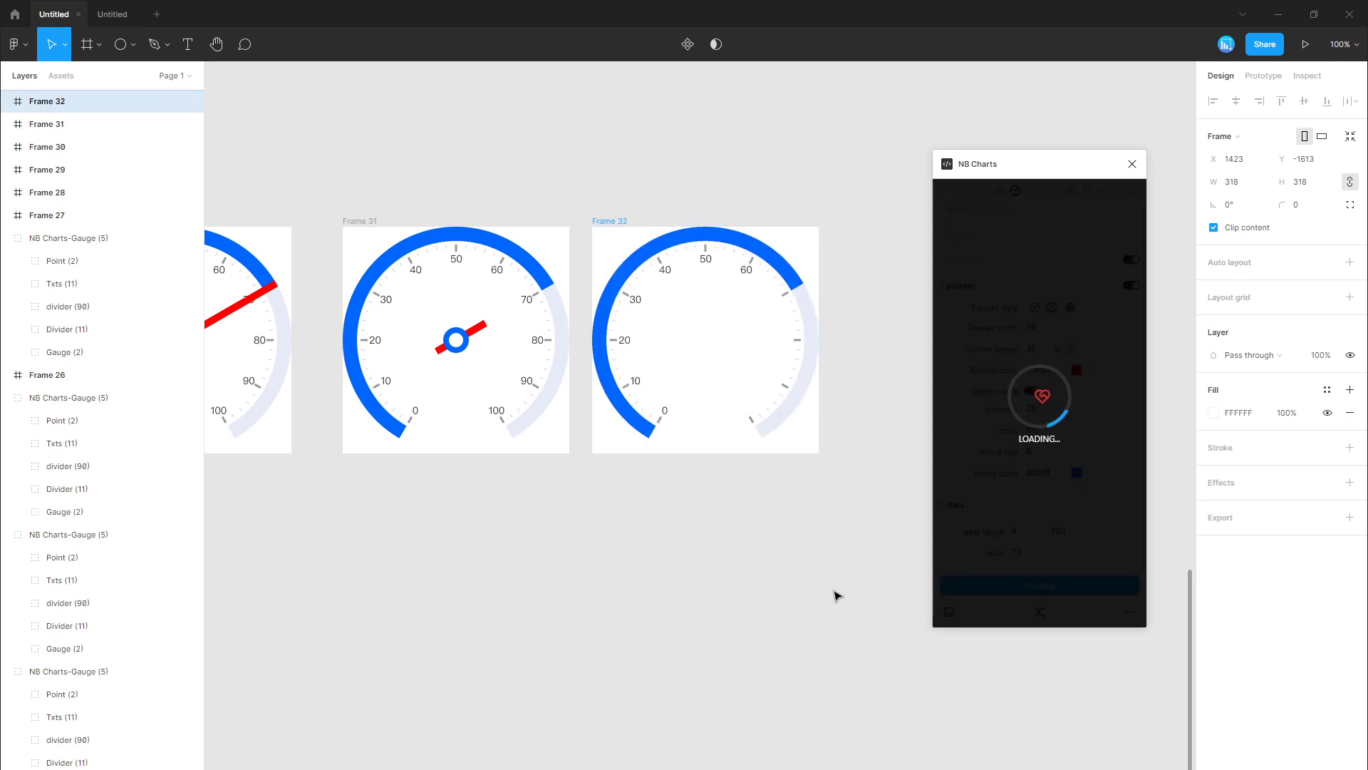
drag(749, 522, 556, 528)
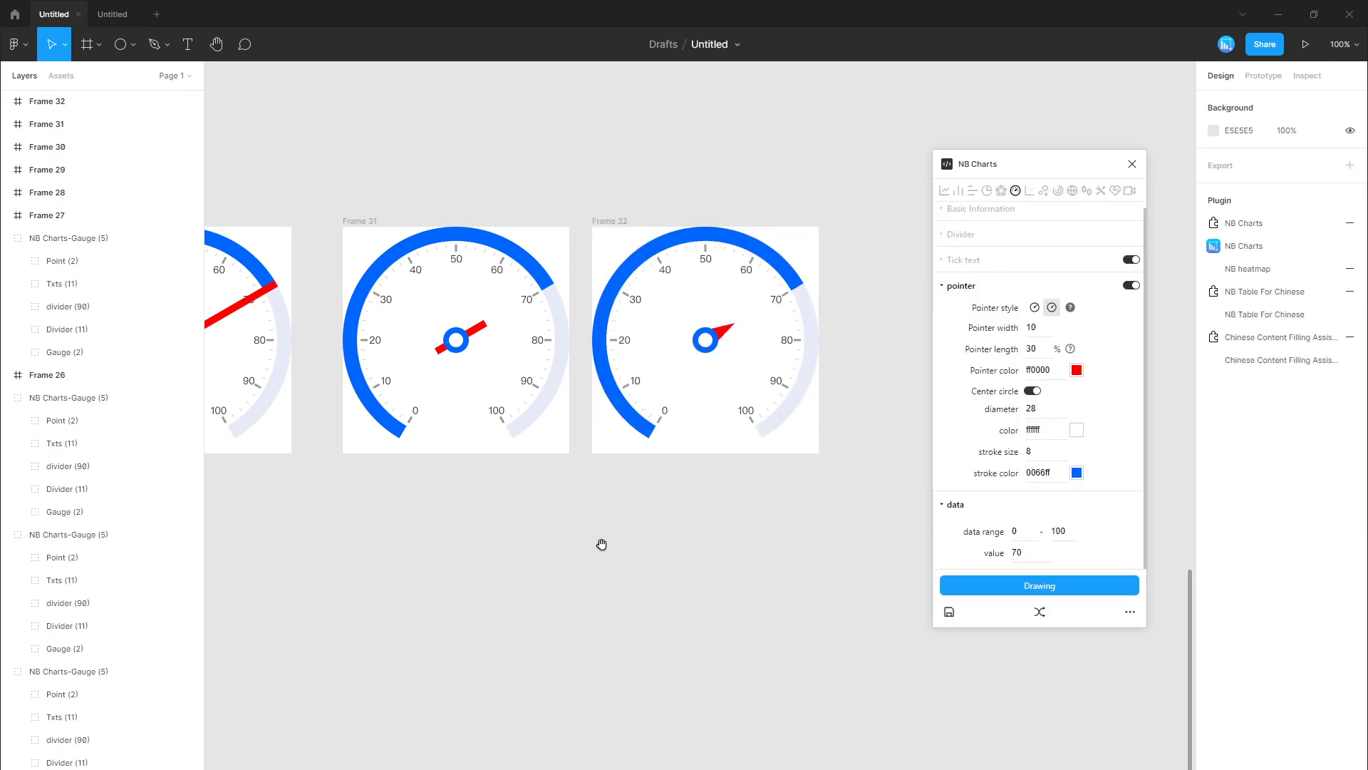
scroll(563, 535, right, 5)
drag(624, 248, 874, 248)
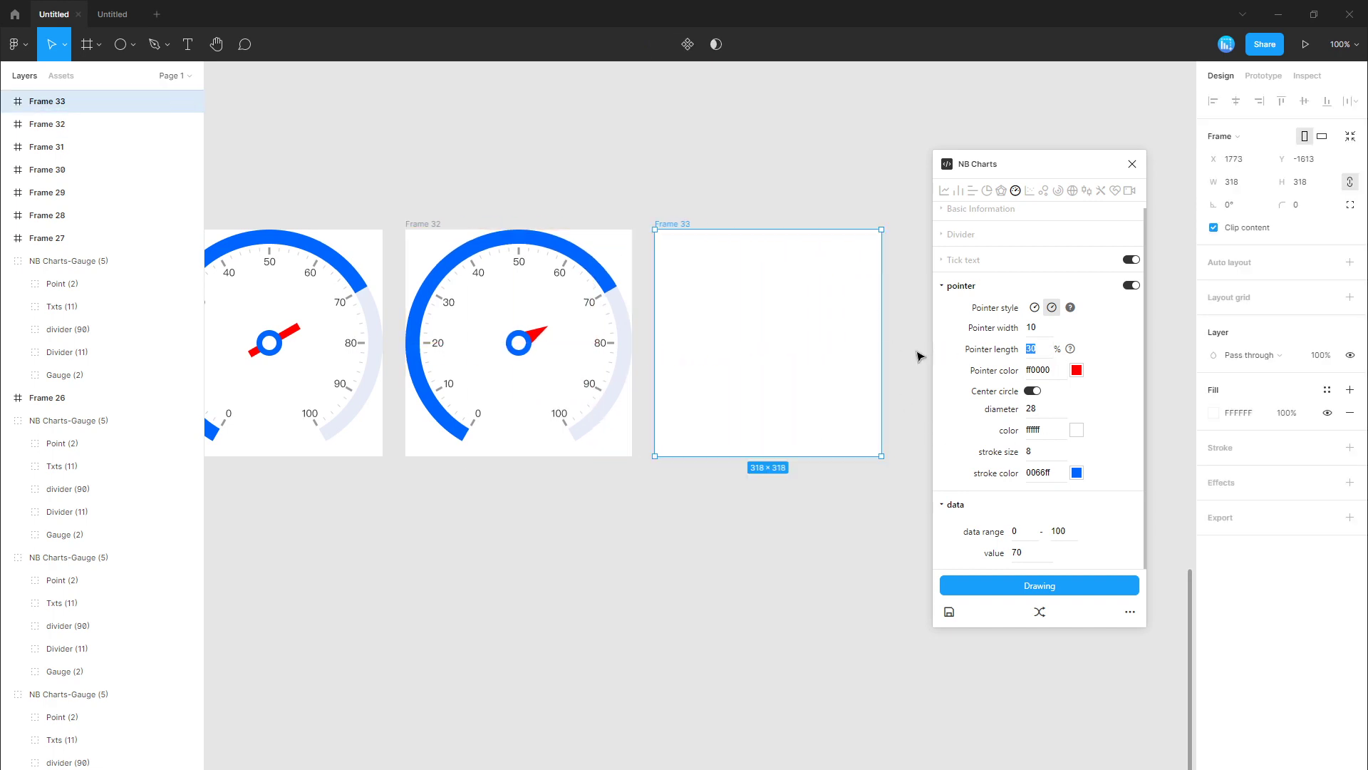
click(1063, 589)
click(742, 547)
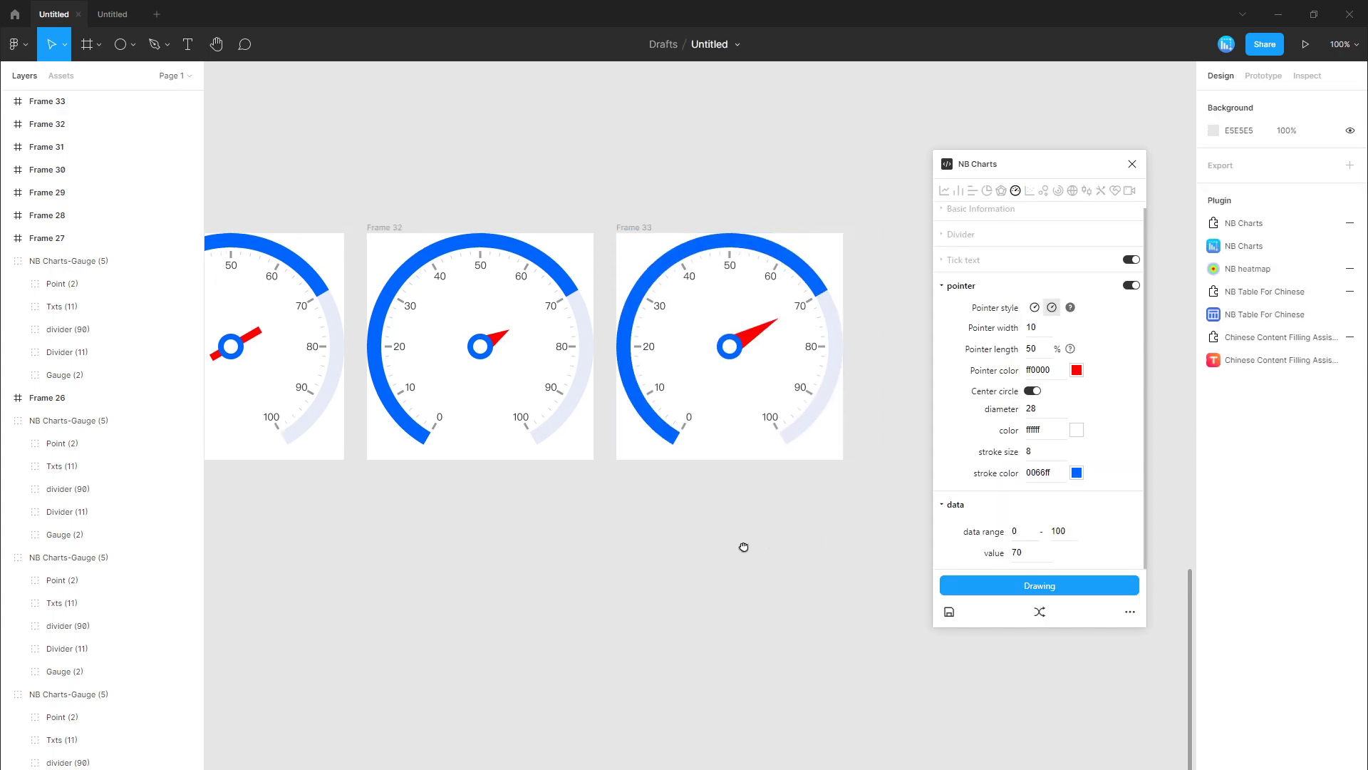
Step: Copy to Frame 34 and draw a gauge with centre circle diameter 10, stroke size 2
scroll(741, 547, right, 9)
click(524, 252)
drag(525, 256, 787, 255)
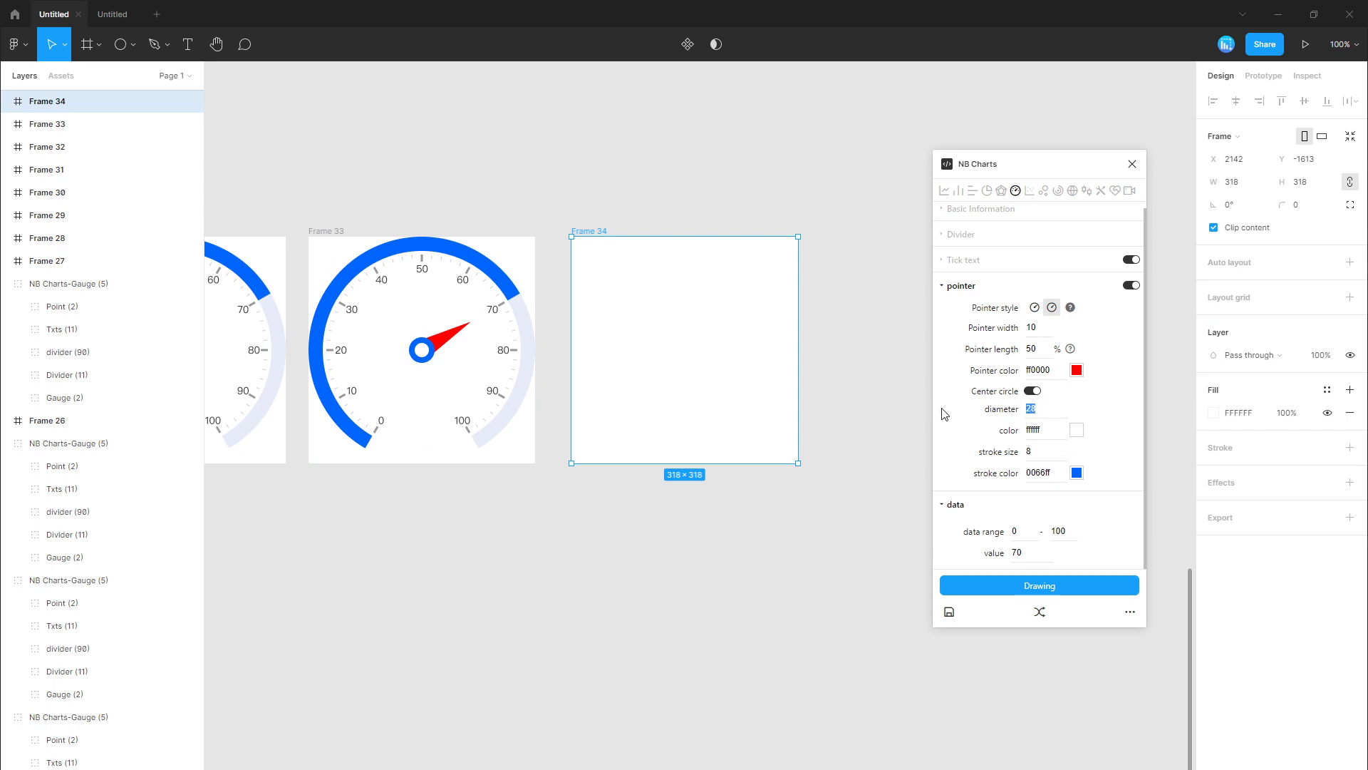
click(1037, 591)
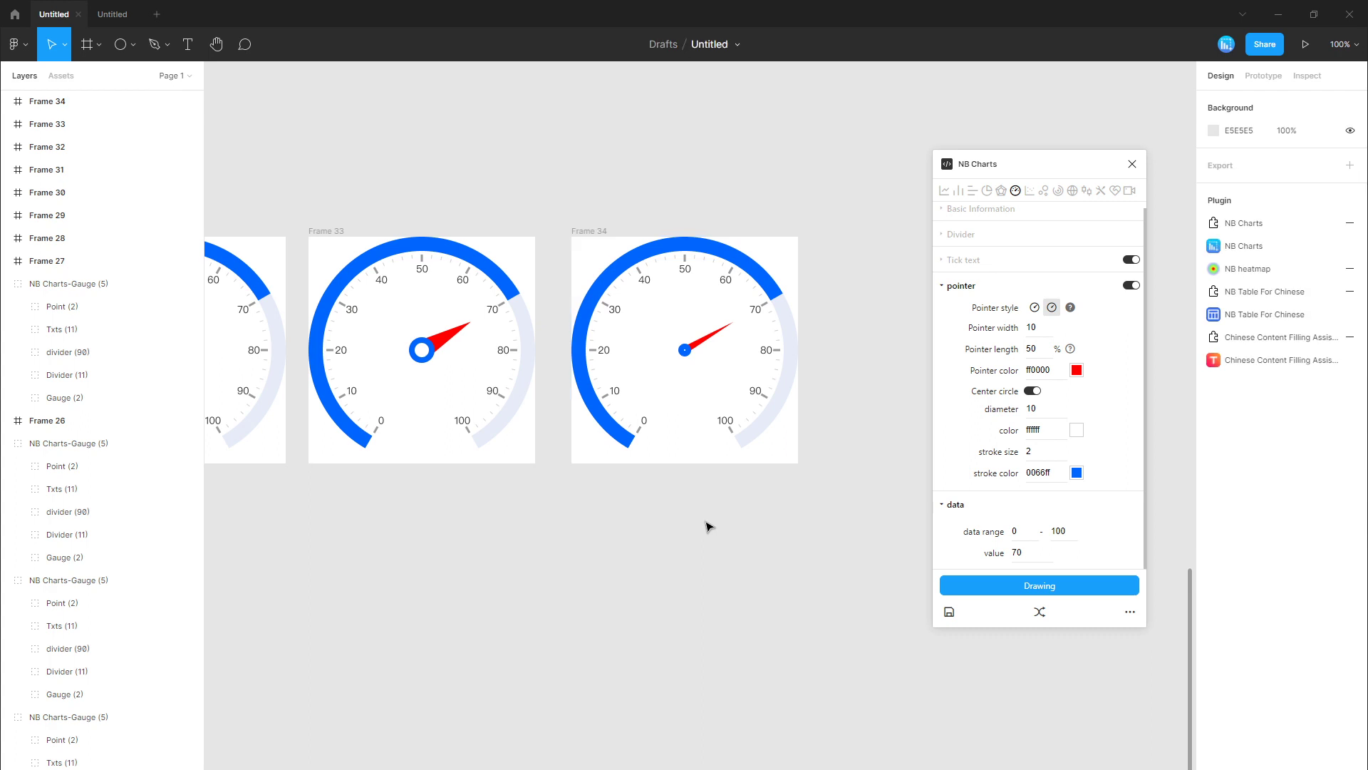
scroll(709, 520, right, 5)
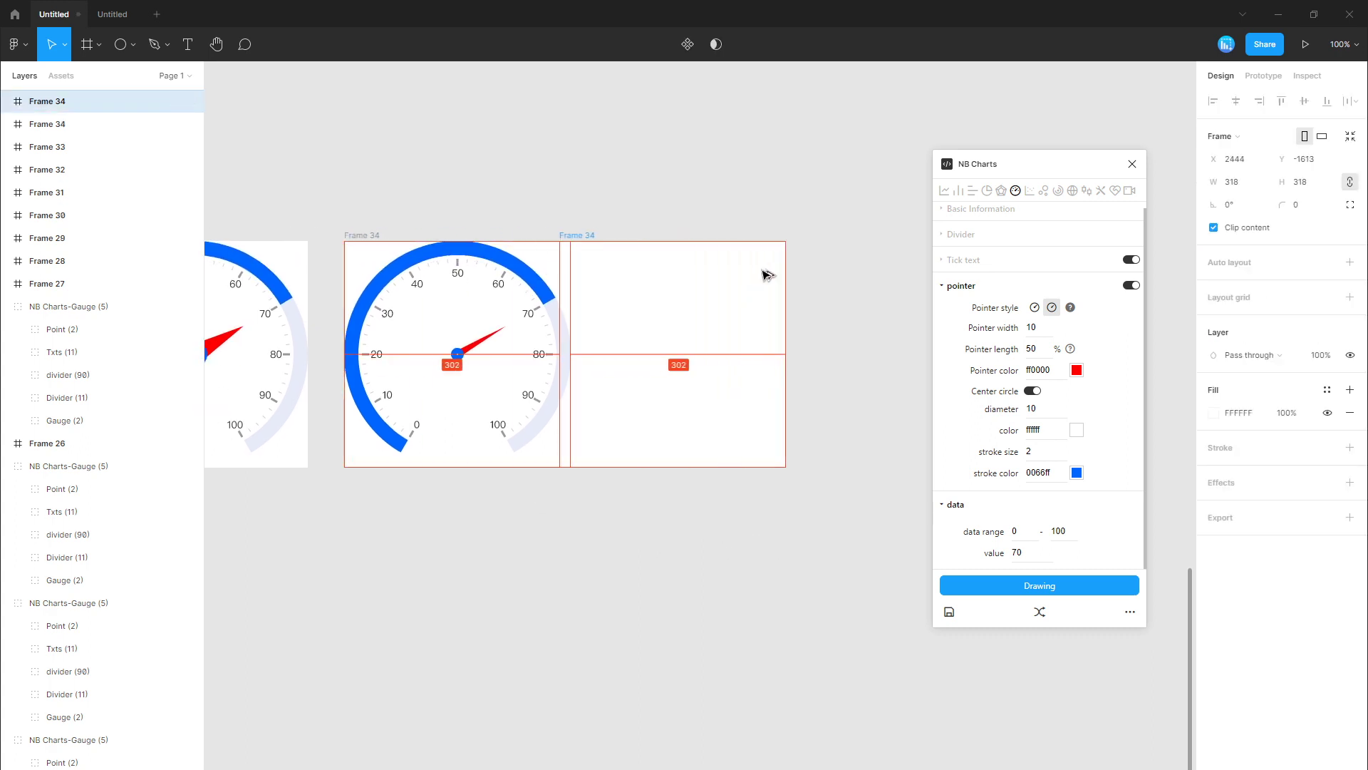
Step: Copy to Frame 35 and draw a gauge with a red ff0000 centre circle stroke
drag(549, 269, 818, 281)
click(1077, 471)
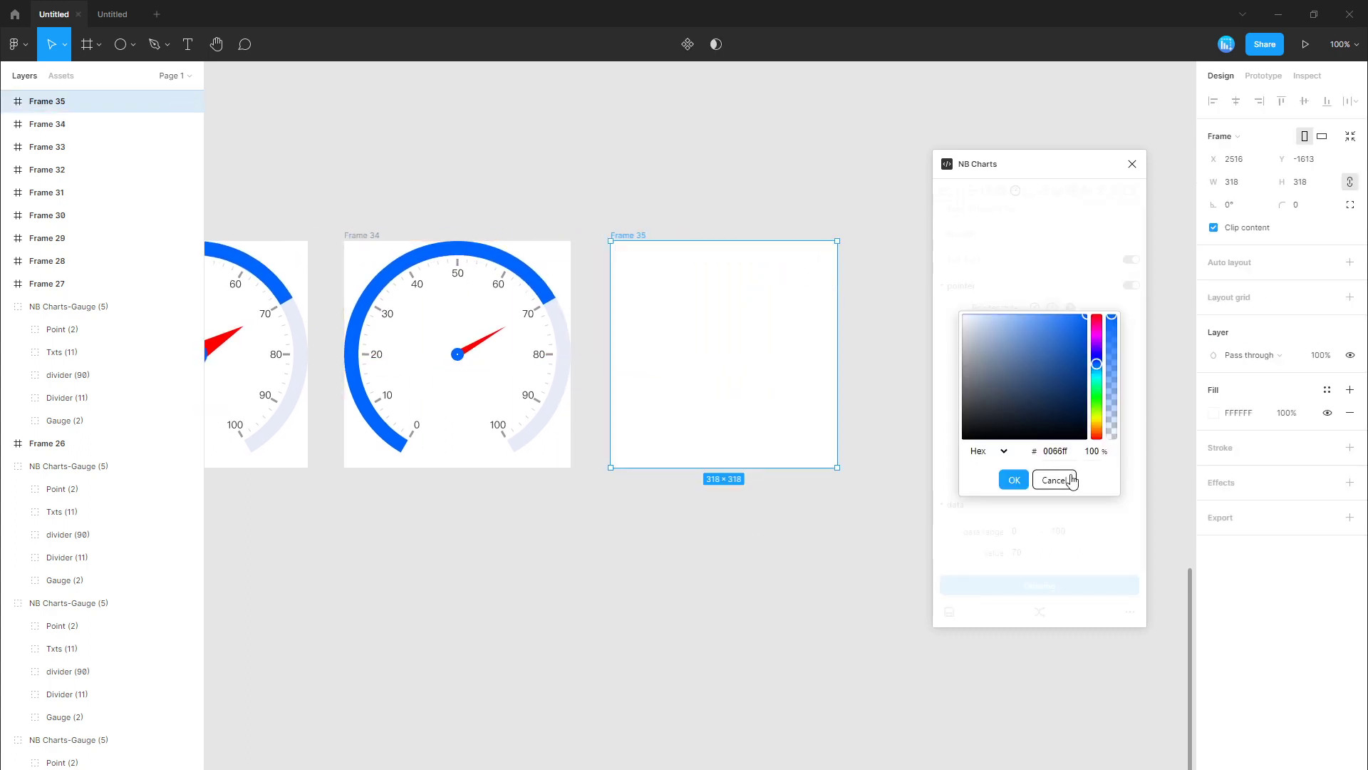
drag(1098, 365, 1097, 436)
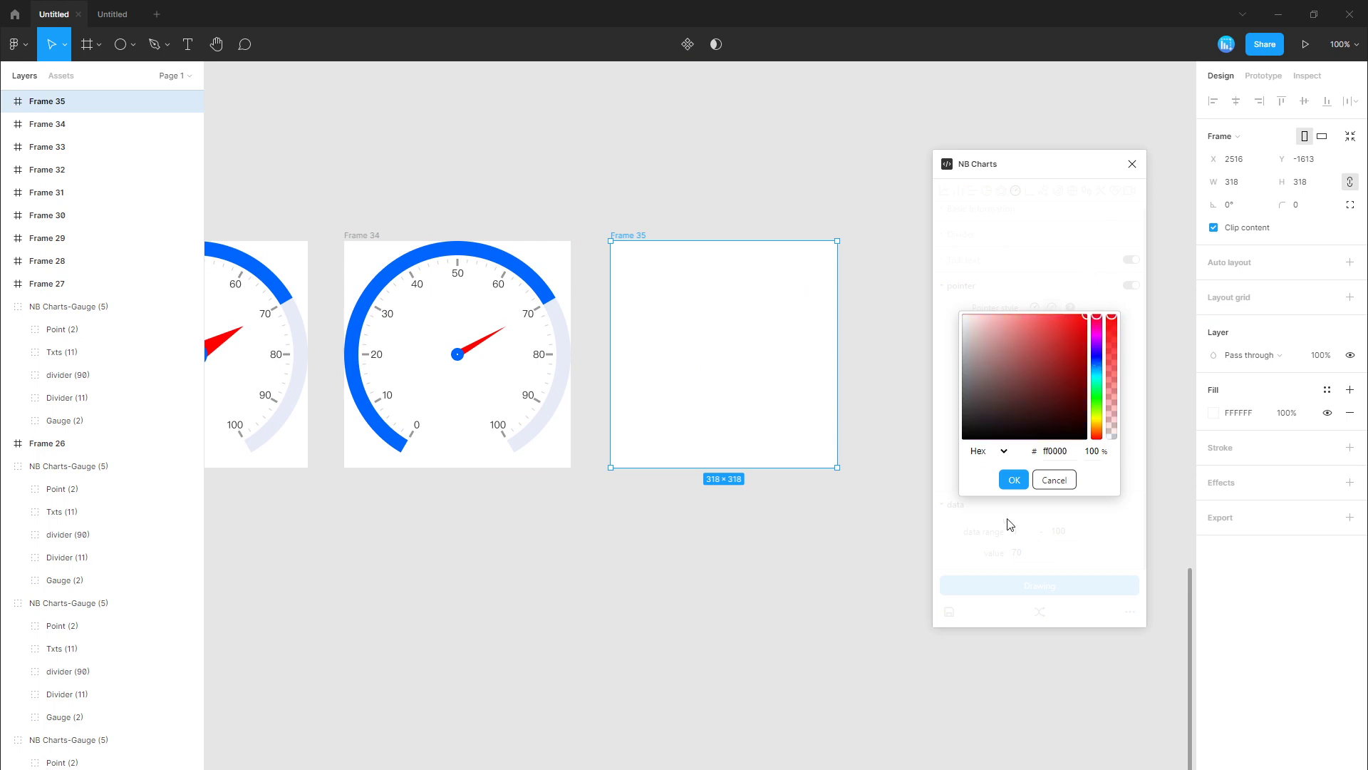
click(1014, 480)
click(1040, 586)
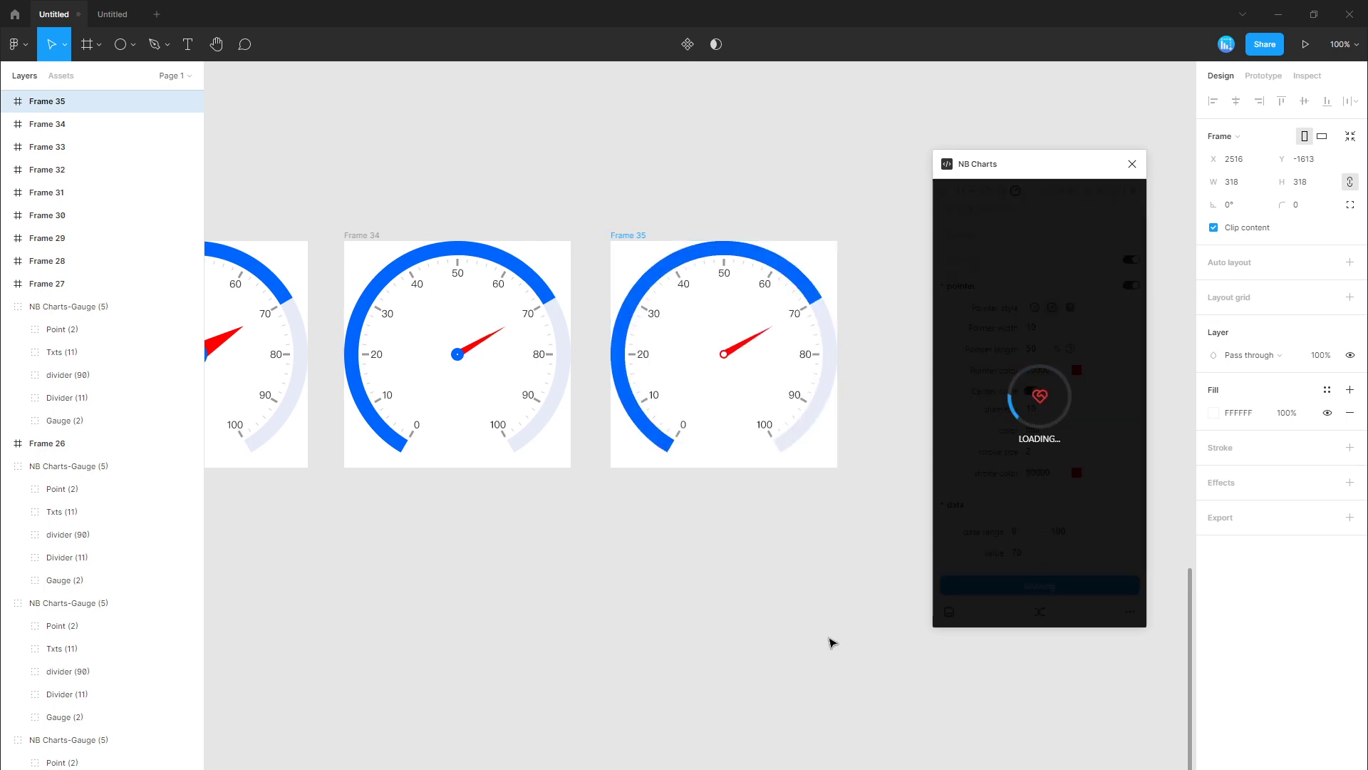
click(694, 602)
Step: Pan back over the gauges and draw an empty 306×306 Frame 36 above them
drag(549, 566, 774, 618)
scroll(773, 618, right, 5)
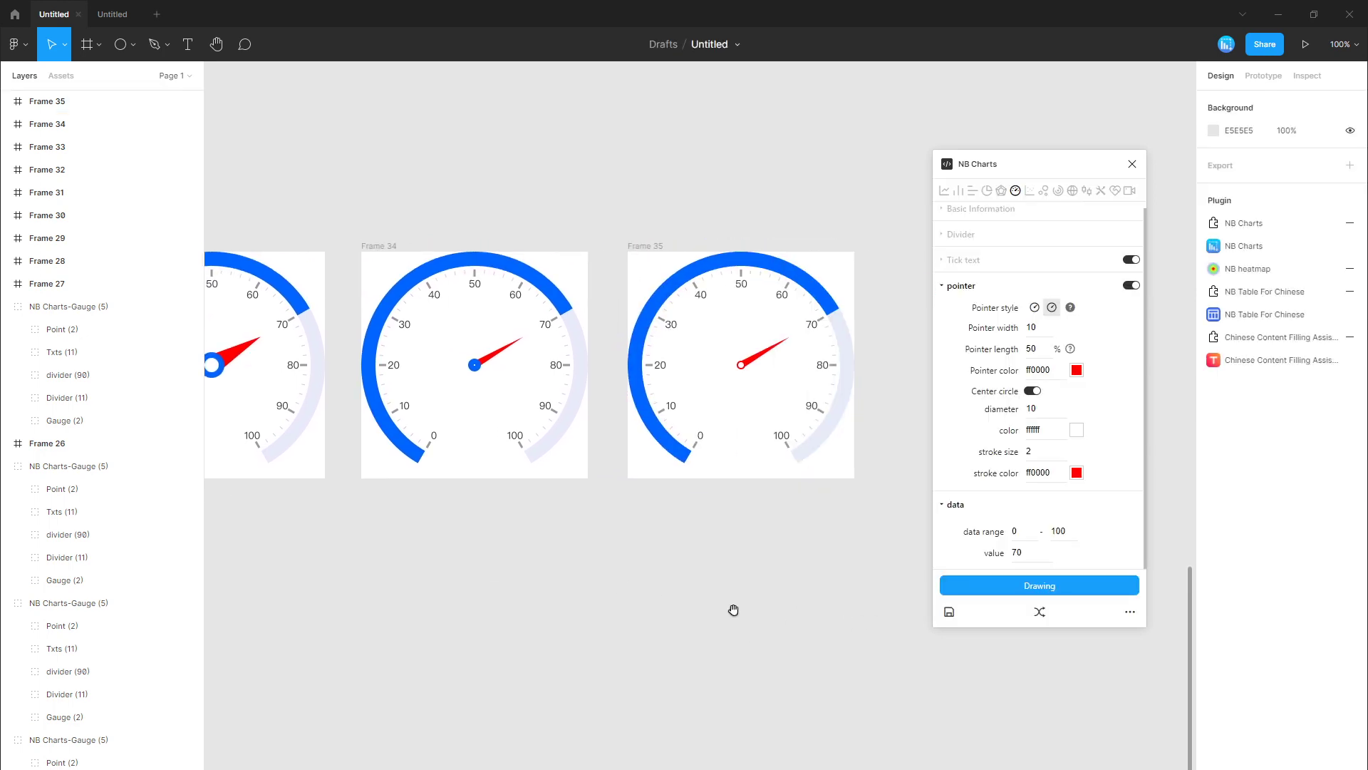
scroll(617, 602, left, 5)
scroll(810, 559, left, 4)
scroll(843, 559, right, 1)
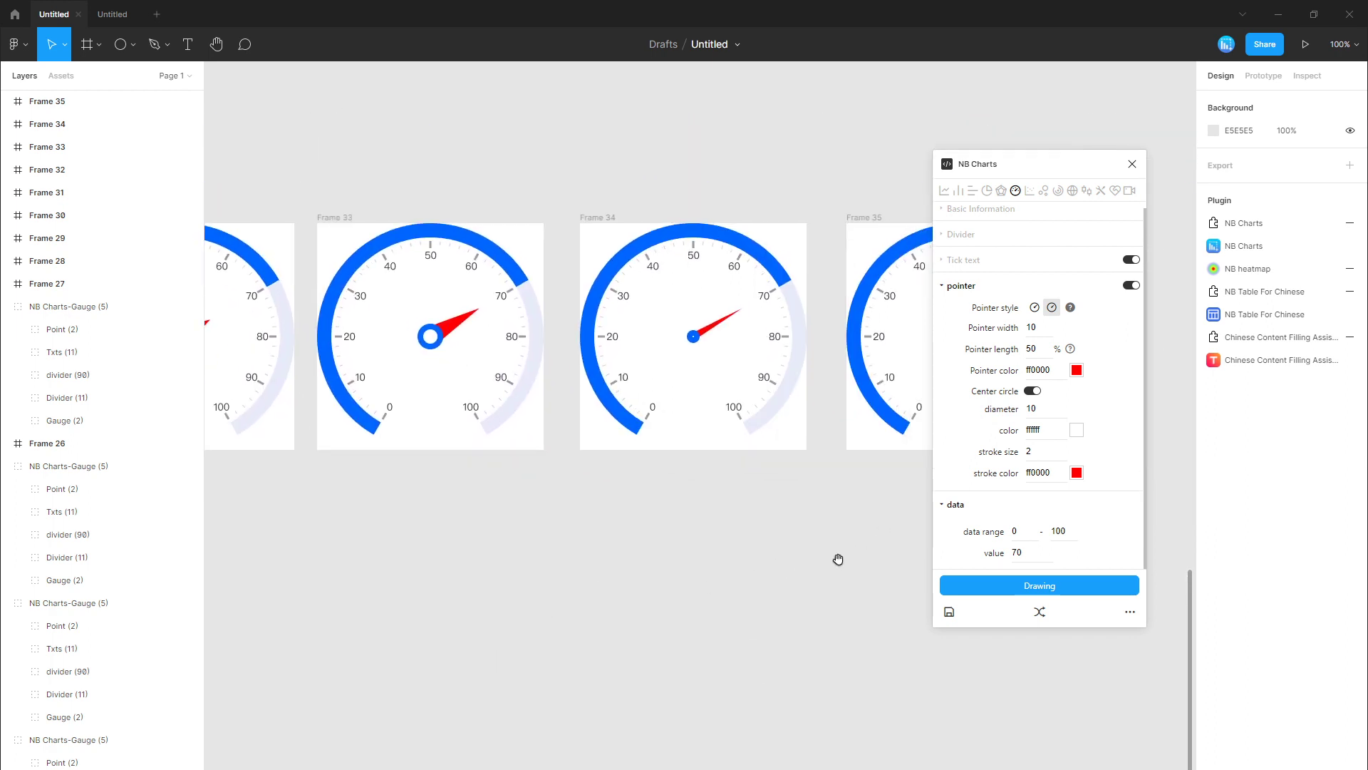
scroll(687, 571, right, 8)
scroll(672, 617, up, 1)
scroll(743, 691, up, 2)
scroll(744, 691, up, 1)
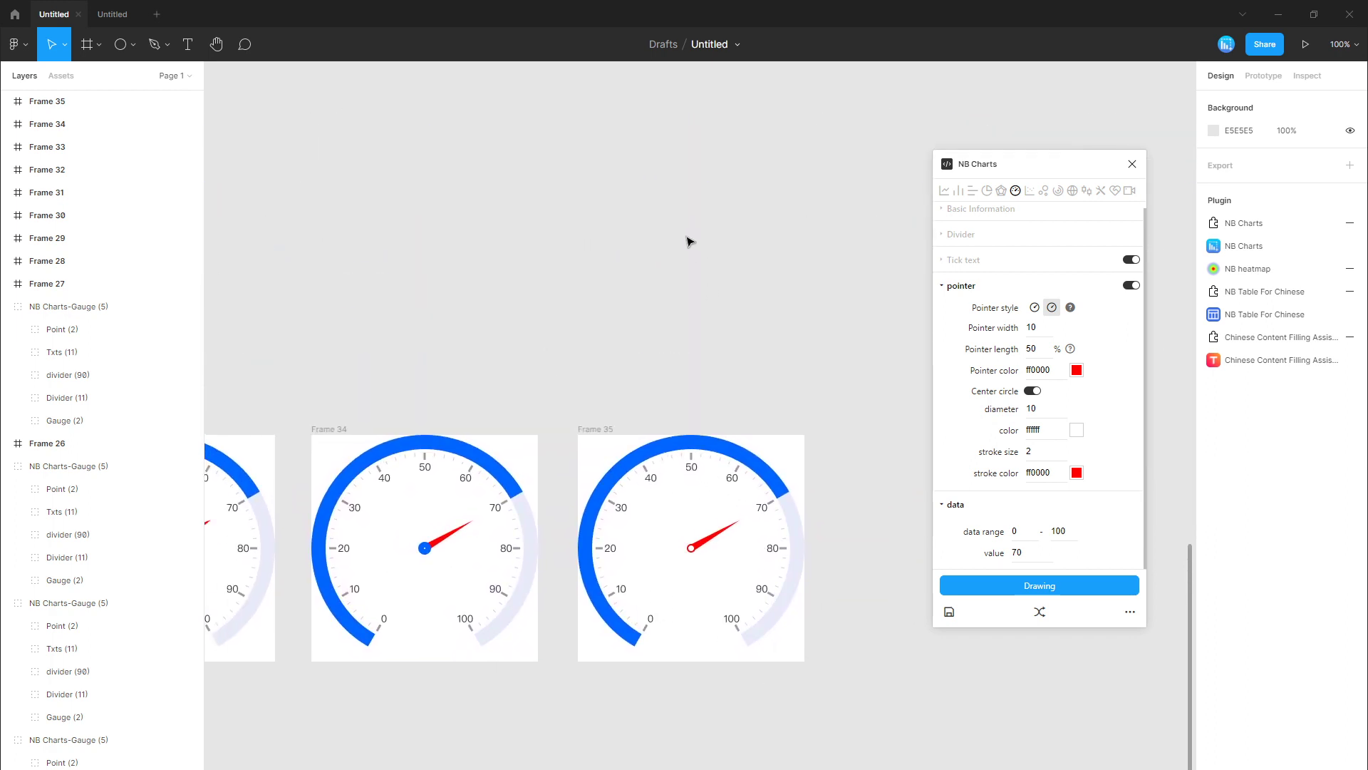
key(f)
drag(514, 133, 736, 324)
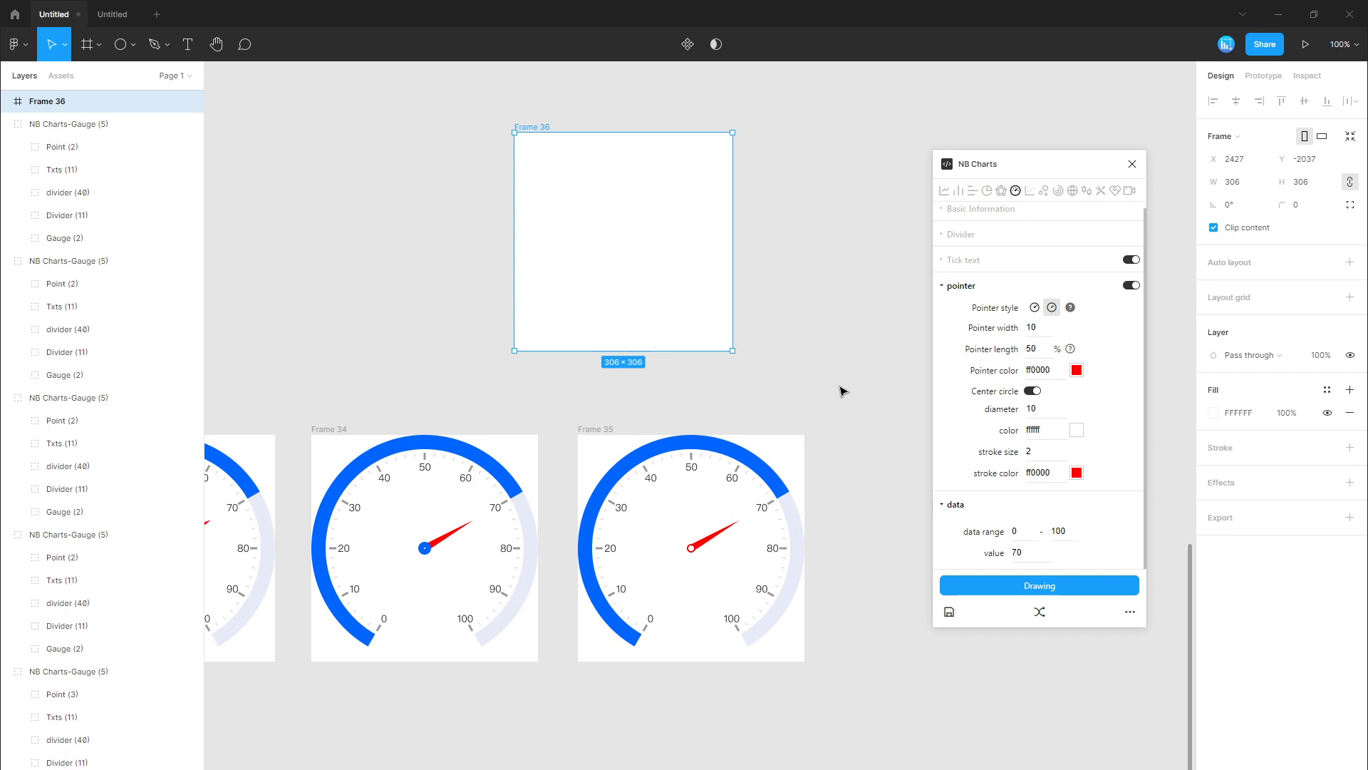
Step: Set the data range minimum to 60 and draw the red-pointer gauge into Frame 36
double_click(1028, 535)
text(0)
click(1026, 588)
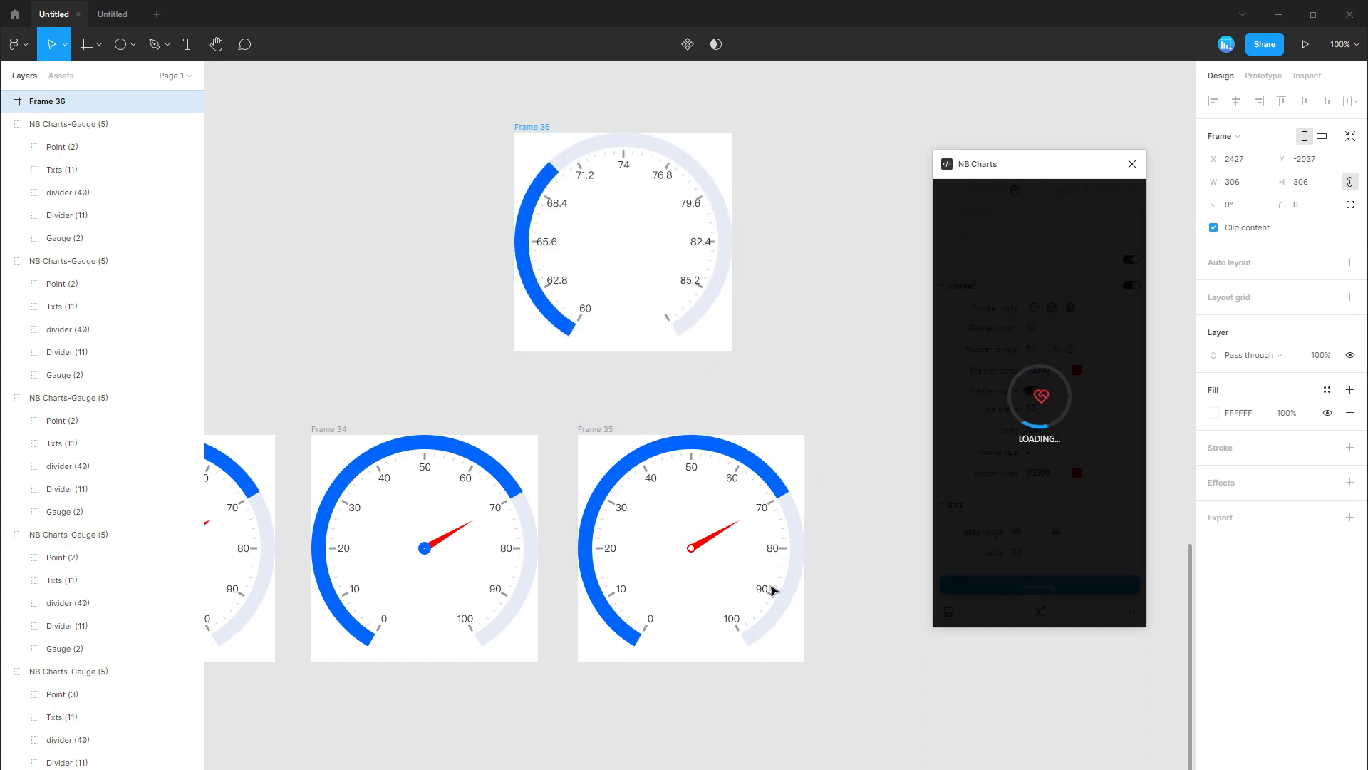
Step: Alt-drag Frame 36 to place an empty copy to its right
click(865, 372)
drag(852, 290, 611, 406)
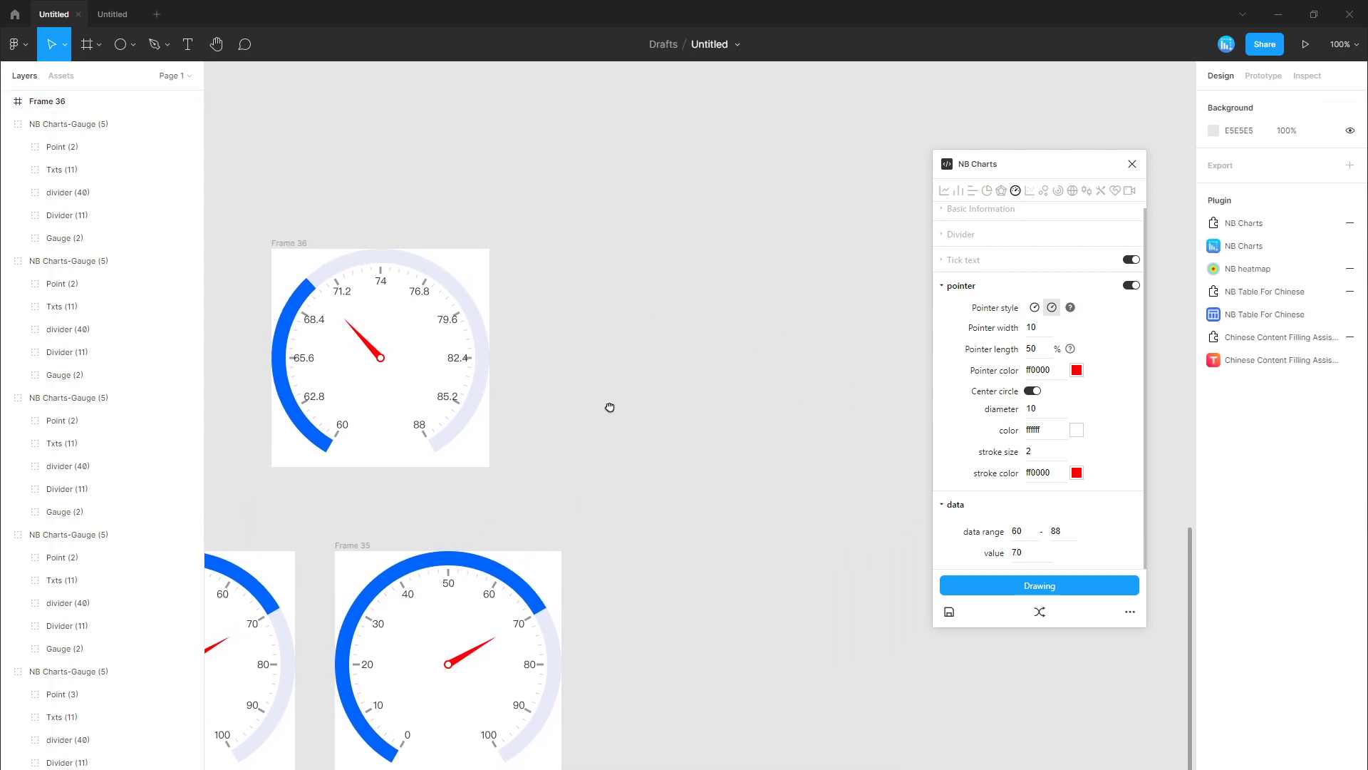
click(473, 259)
drag(473, 260, 790, 285)
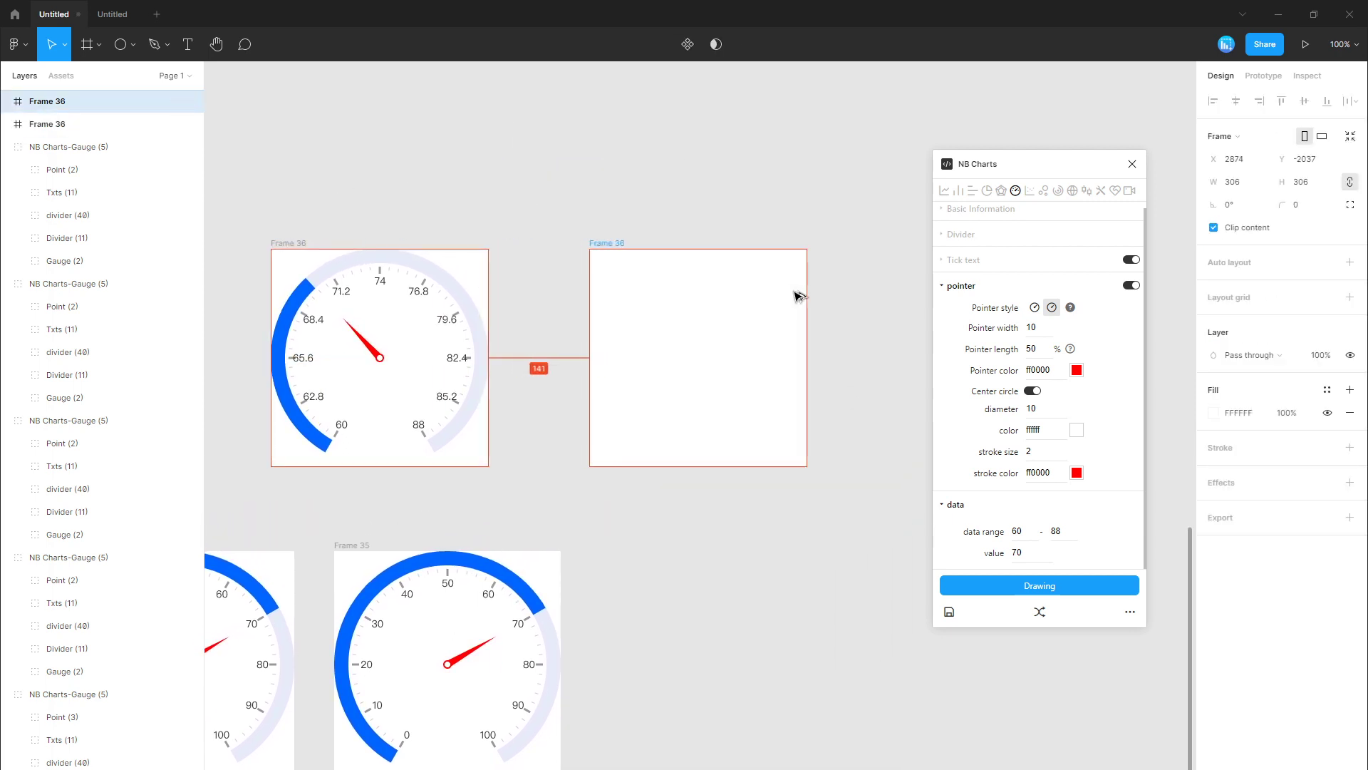
Step: Set the gauge's Basic Information notch angle to 0
click(1069, 211)
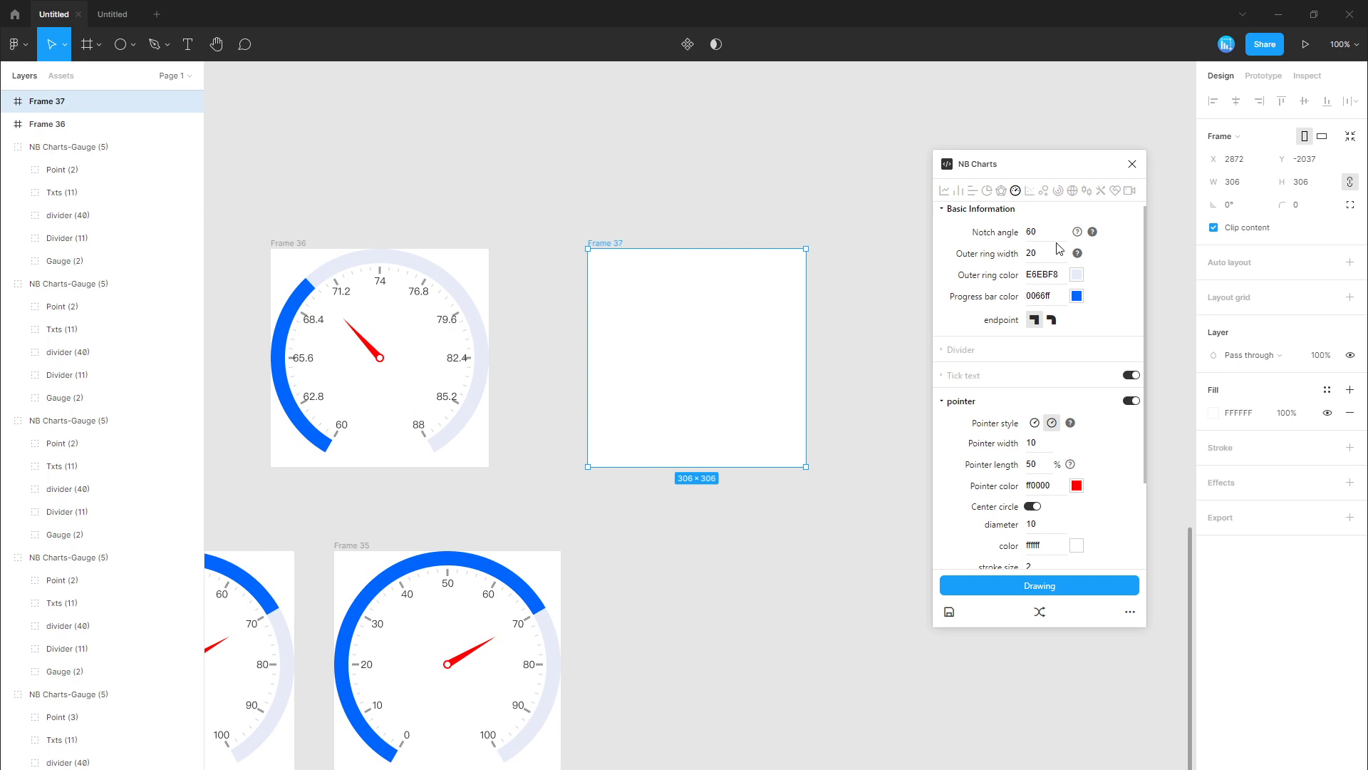
double_click(1044, 231)
scroll(1026, 452, down, 3)
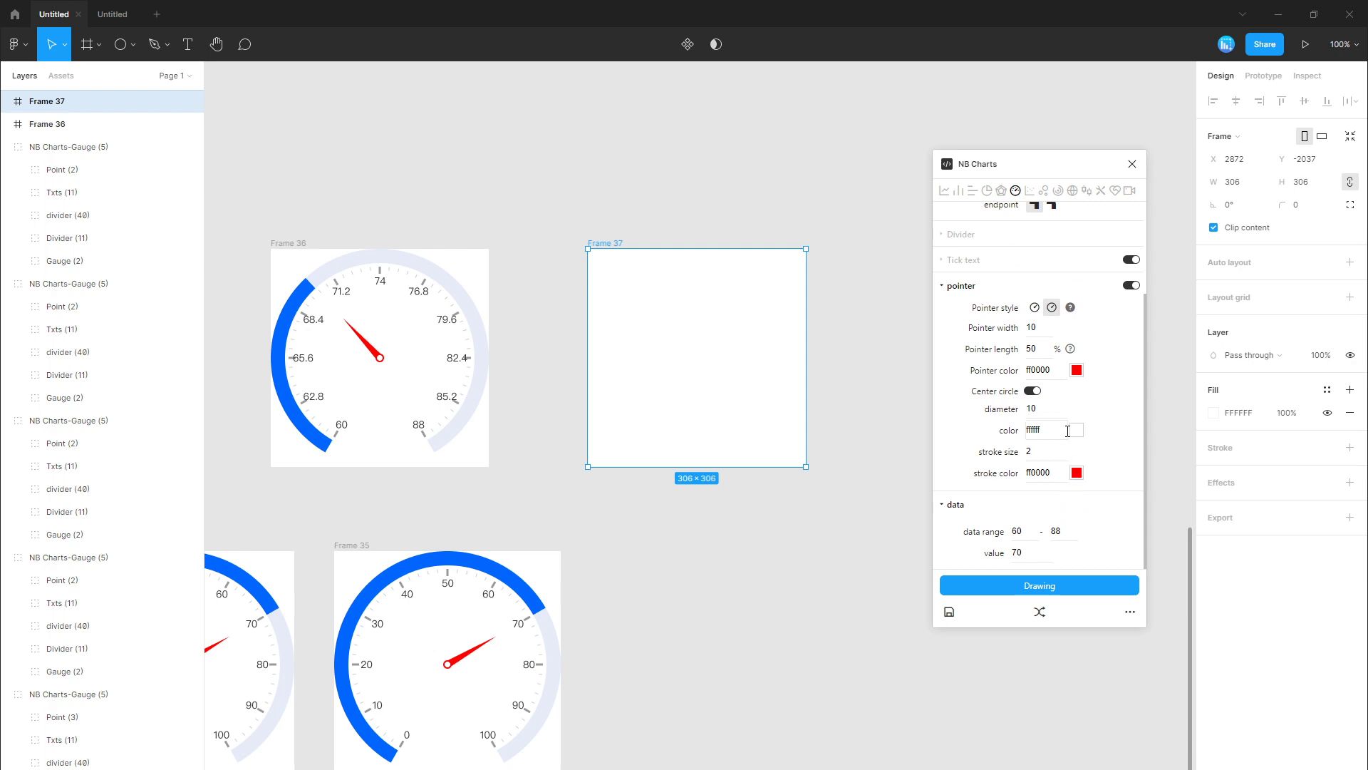
scroll(1058, 365, up, 3)
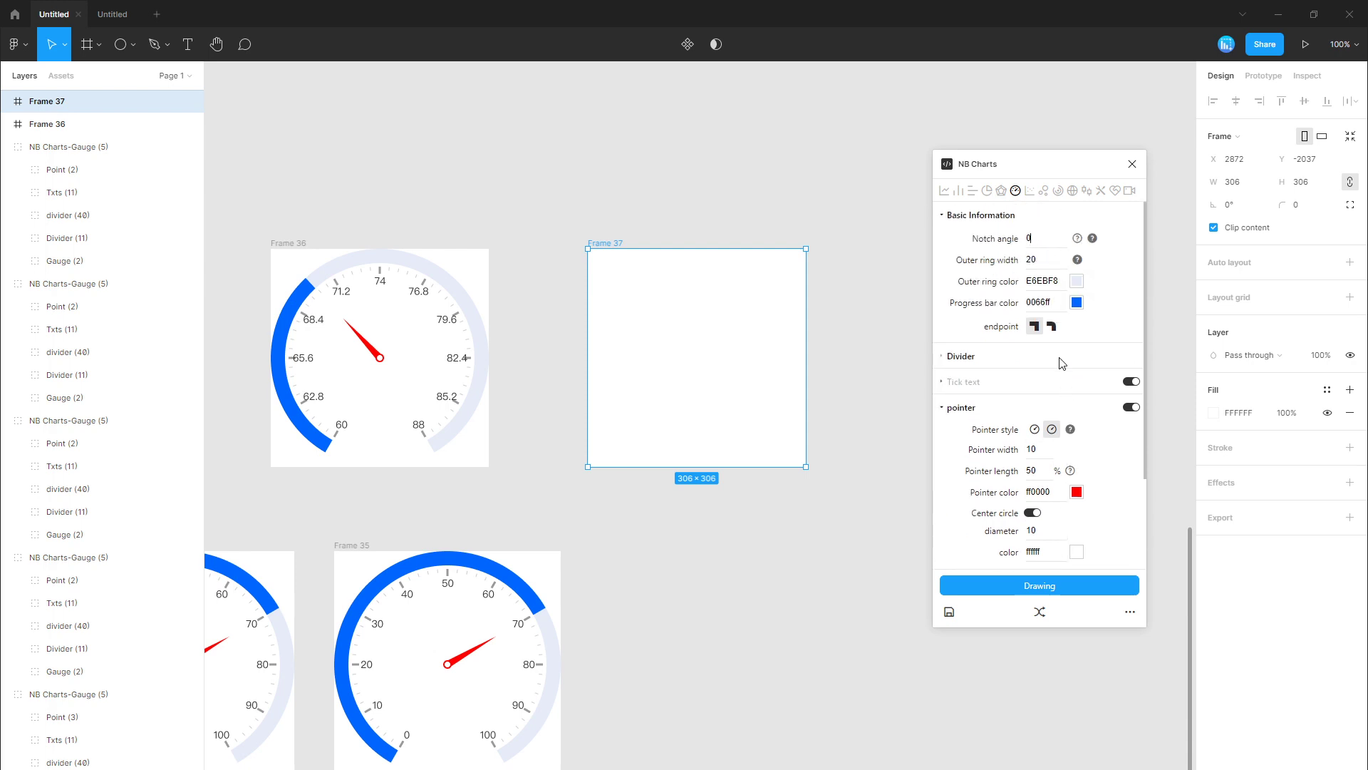
click(1045, 215)
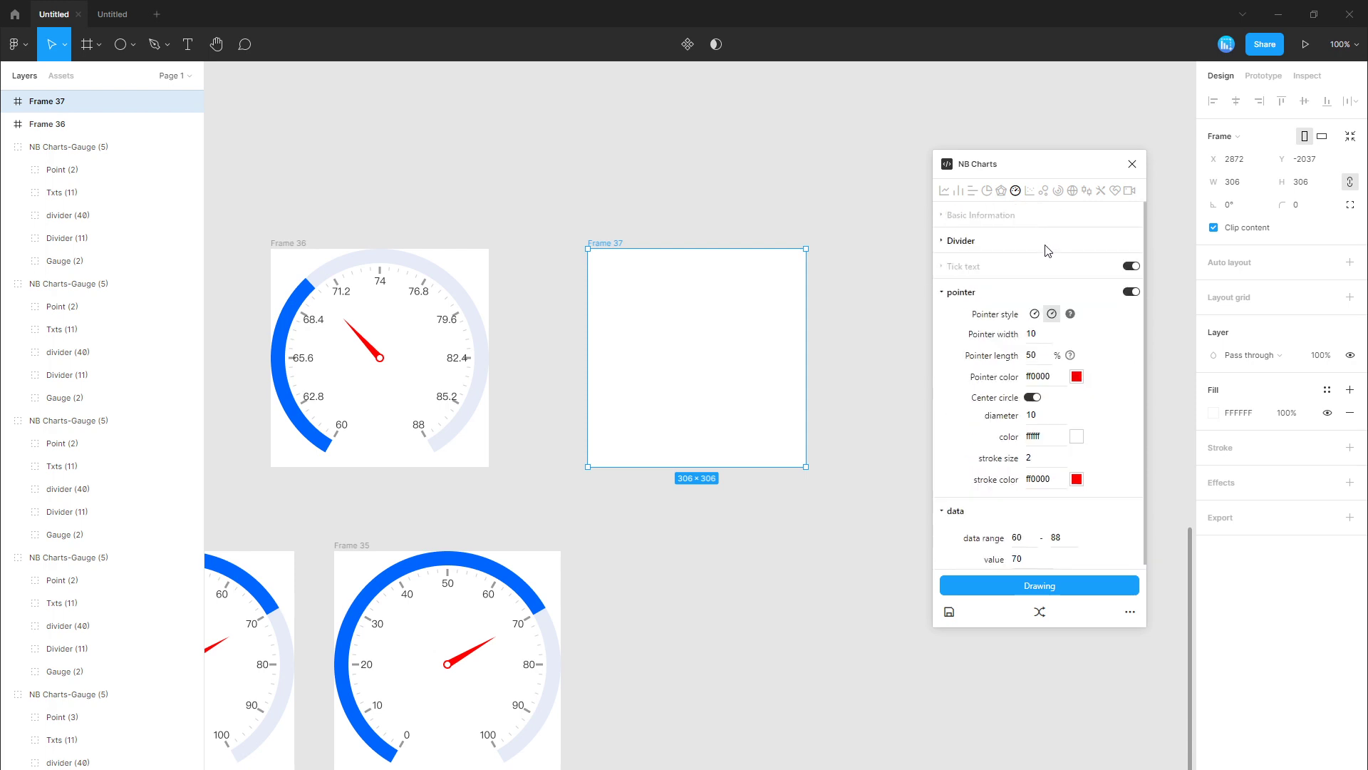
Step: Set data range 0–12 with value 6, draw the gauge into Frame 37, then delete it
click(1048, 242)
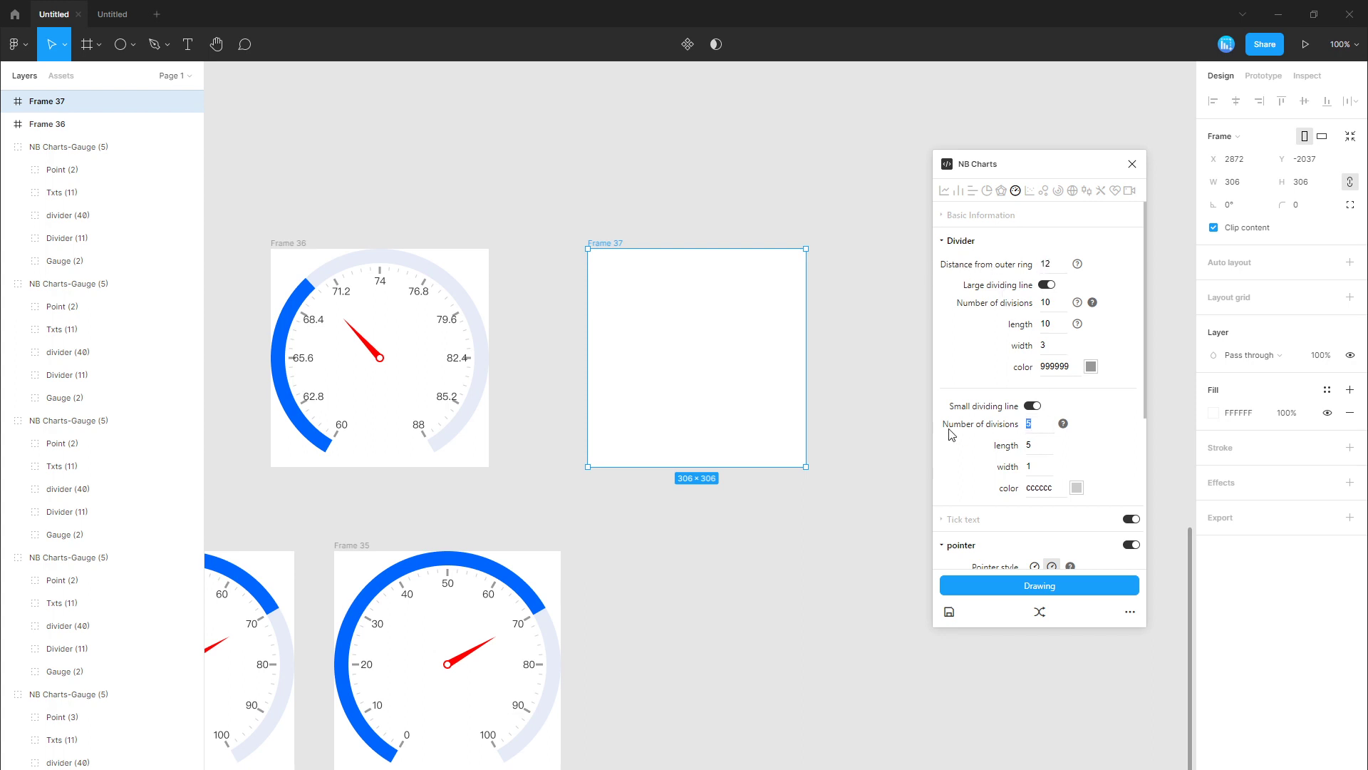
scroll(1061, 445, down, 5)
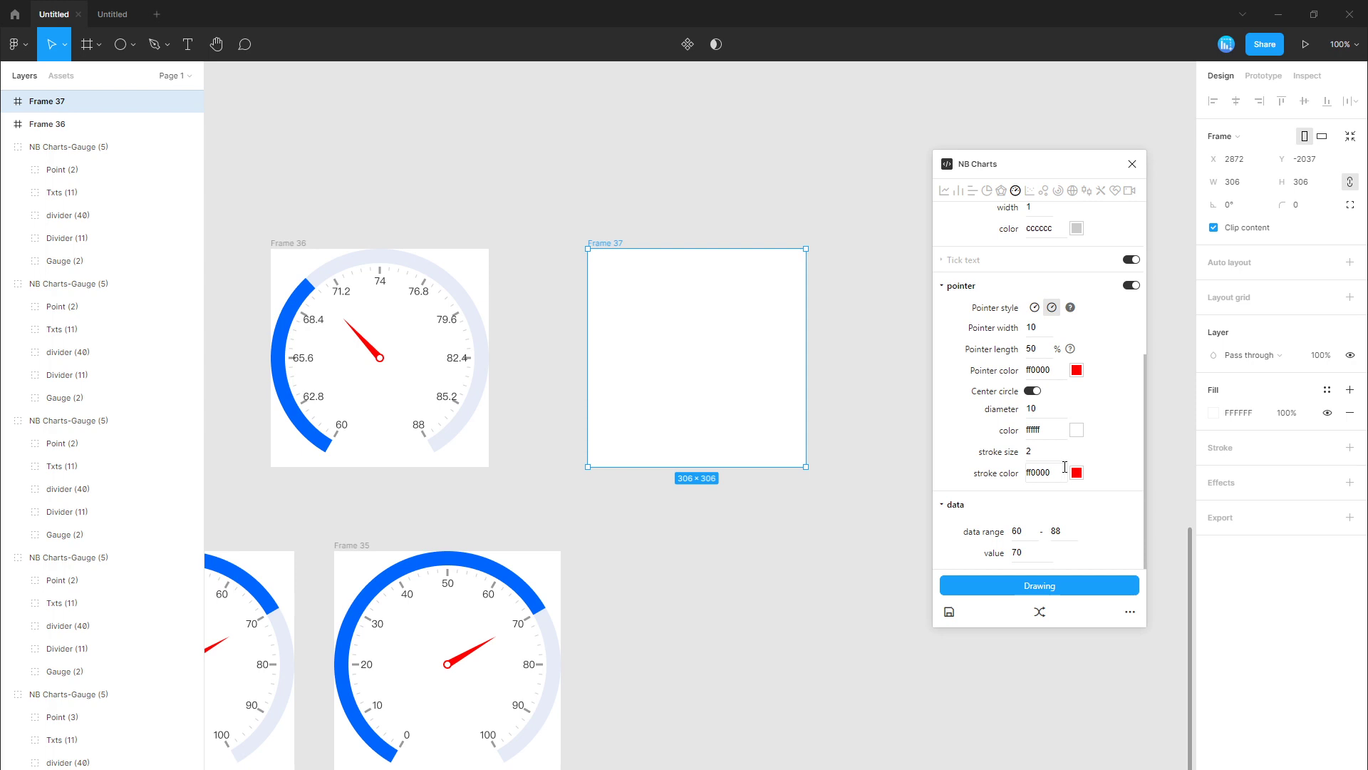
double_click(1023, 529)
key(Tab)
click(1031, 593)
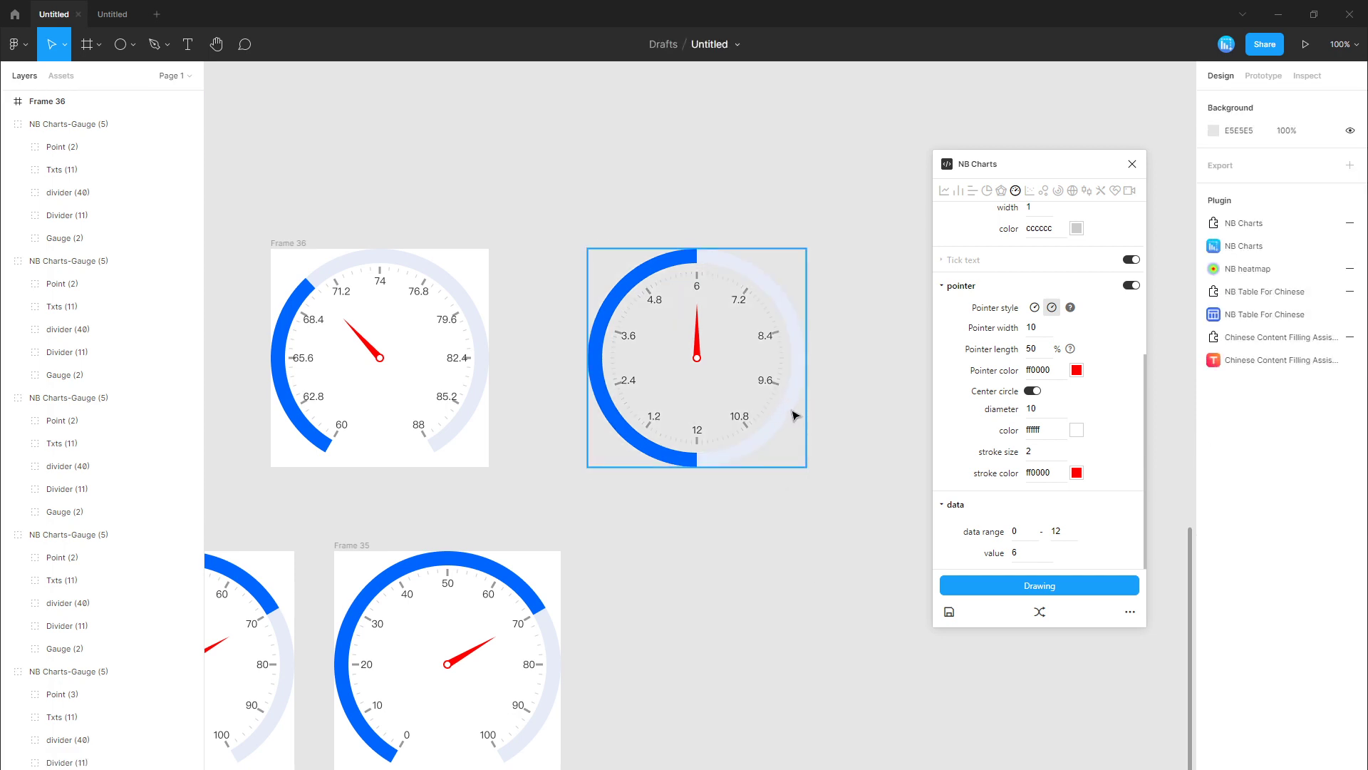
key(Delete)
Step: Redraw a 316×316 frame, draw a trial 1–12 gauge into it, then delete it
key(f)
drag(553, 257, 799, 446)
scroll(1033, 392, down, 2)
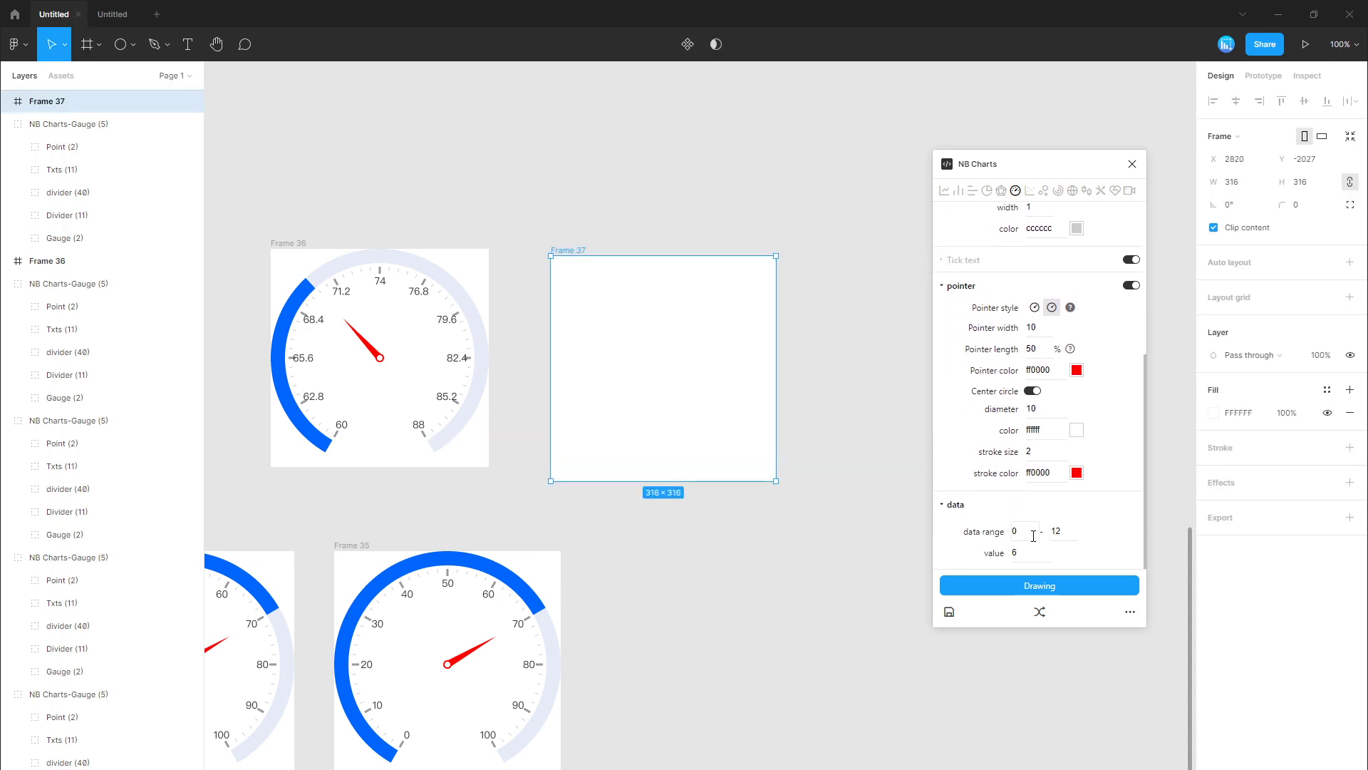
text(1)
click(1036, 587)
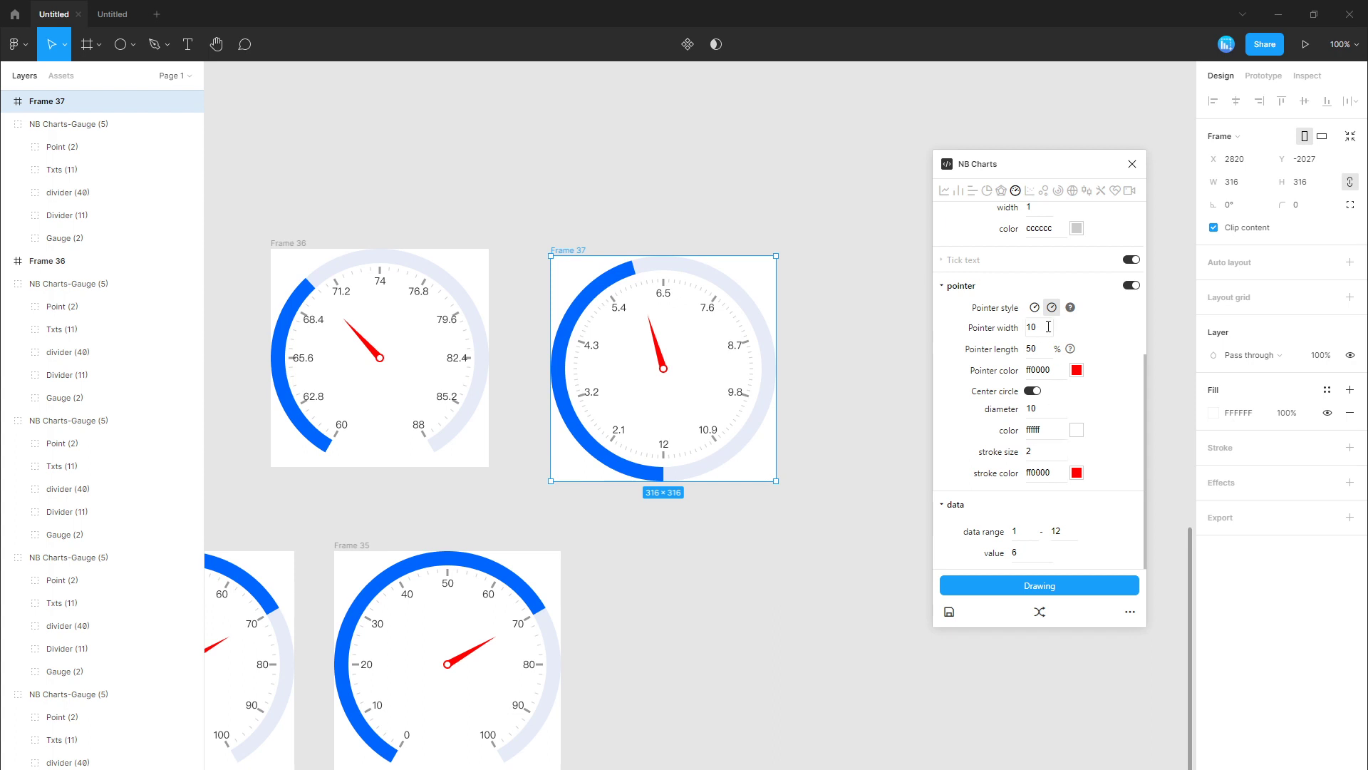
scroll(1048, 328, up, 4)
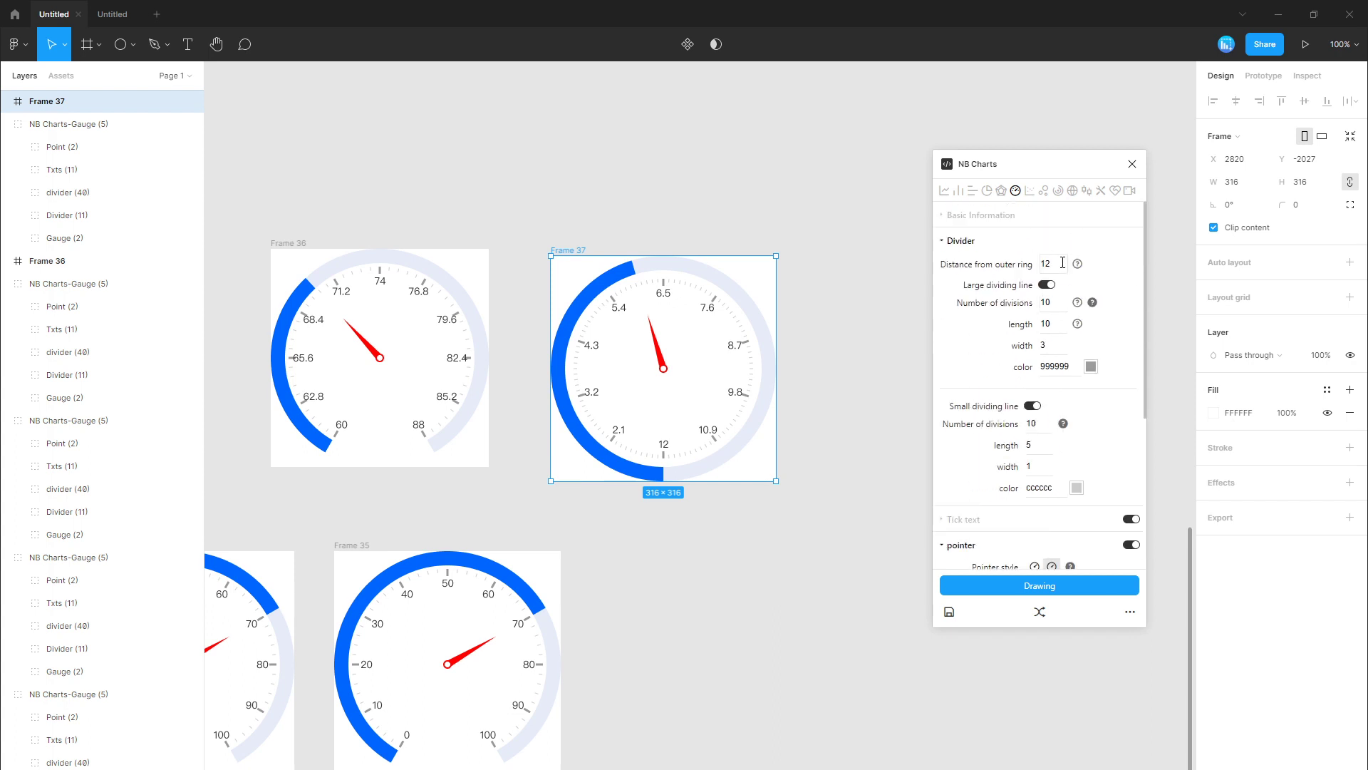
click(846, 482)
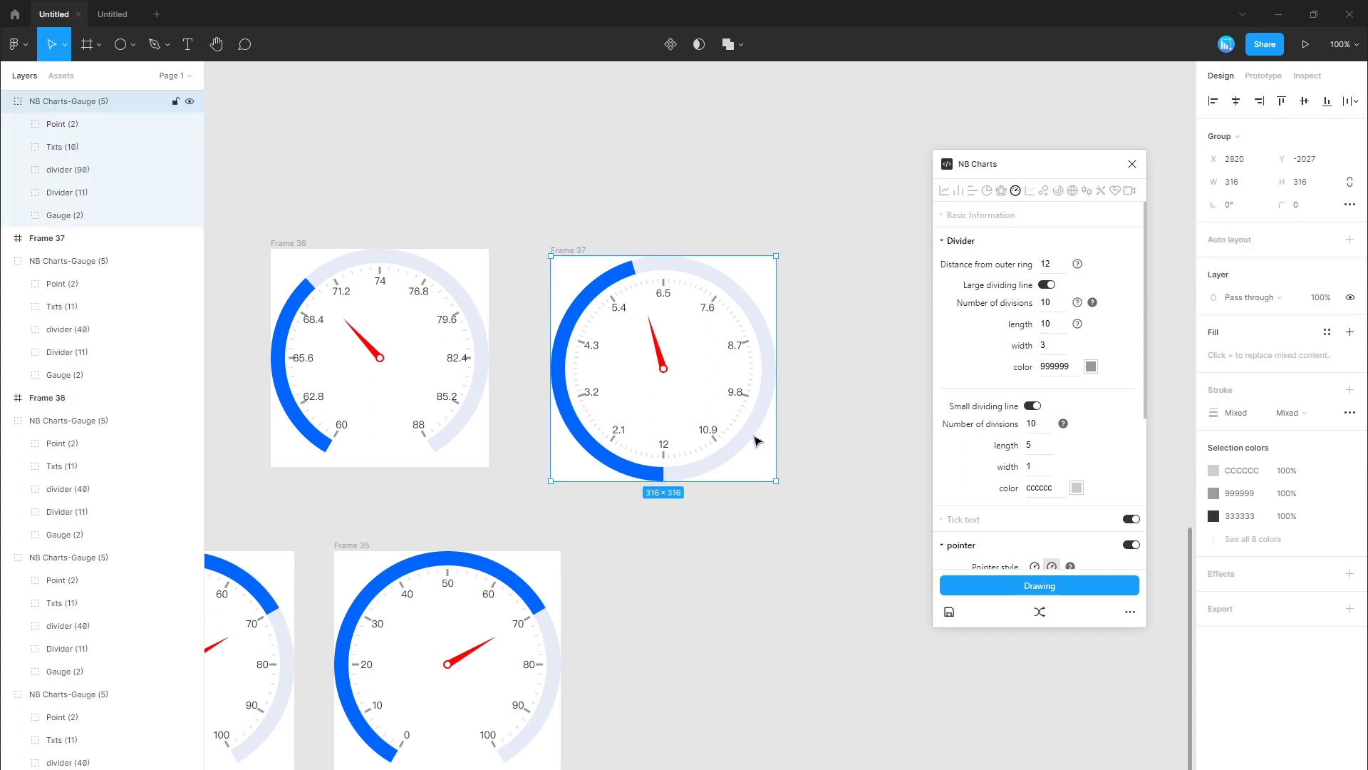
key(Delete)
Step: Set divider distance 10 and 12 divisions, then draw the clock-style gauge into Frame 37
scroll(1062, 466, down, 4)
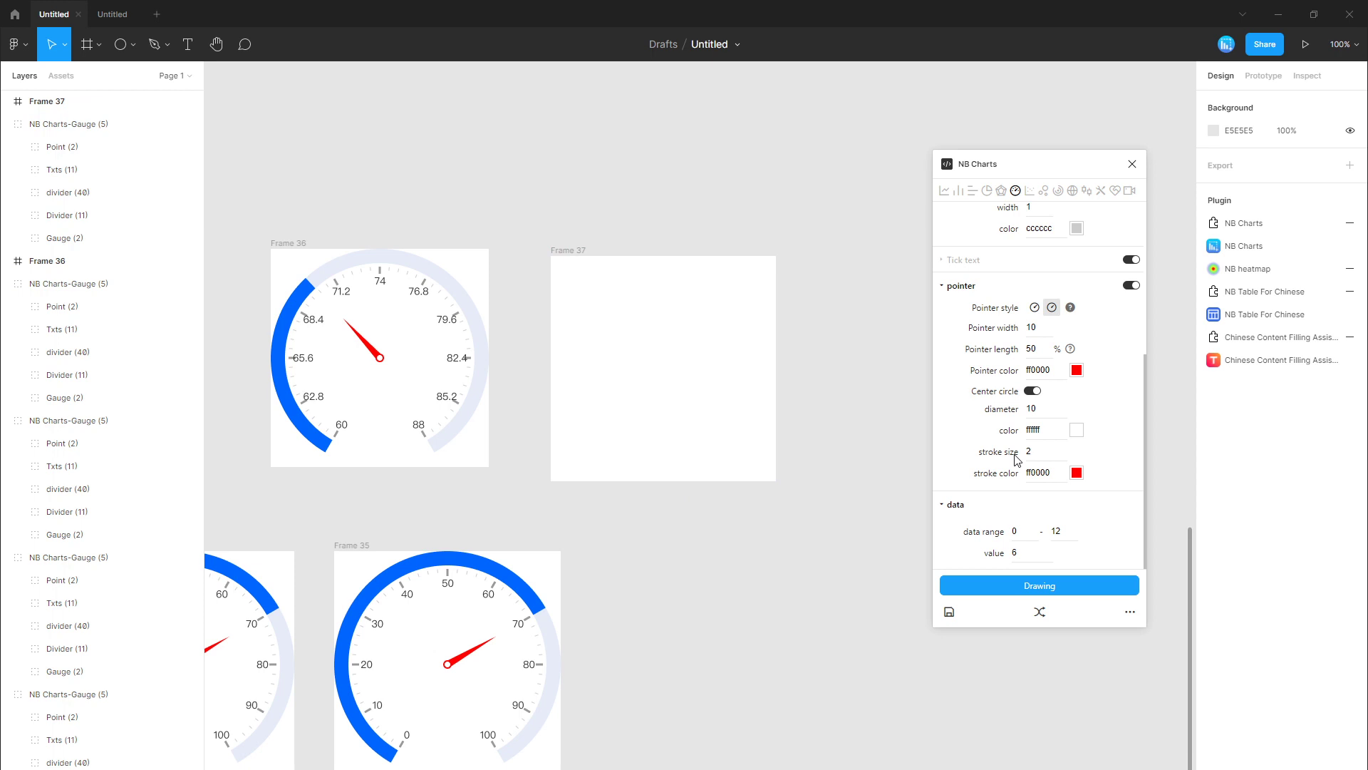
scroll(1086, 456, up, 4)
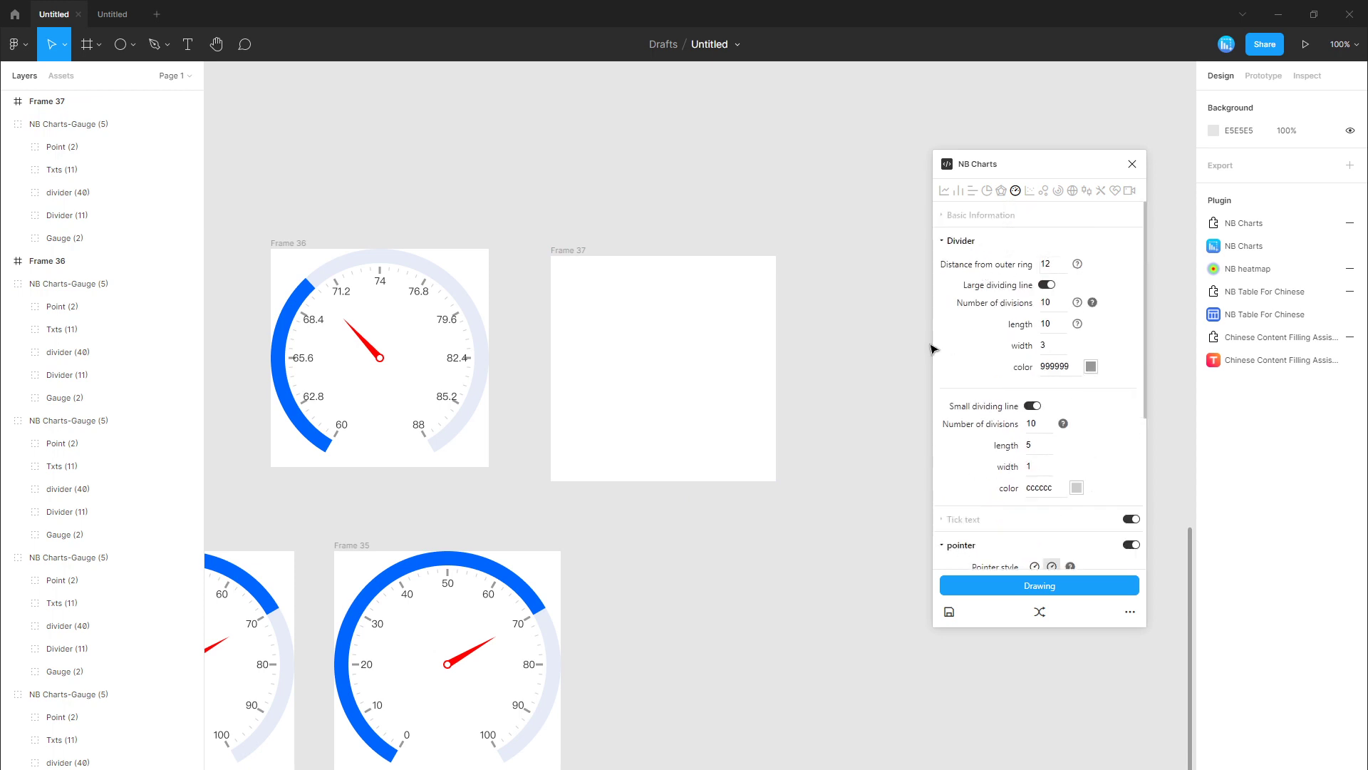
drag(1060, 297, 970, 312)
drag(1061, 270, 941, 280)
text(10)
click(684, 324)
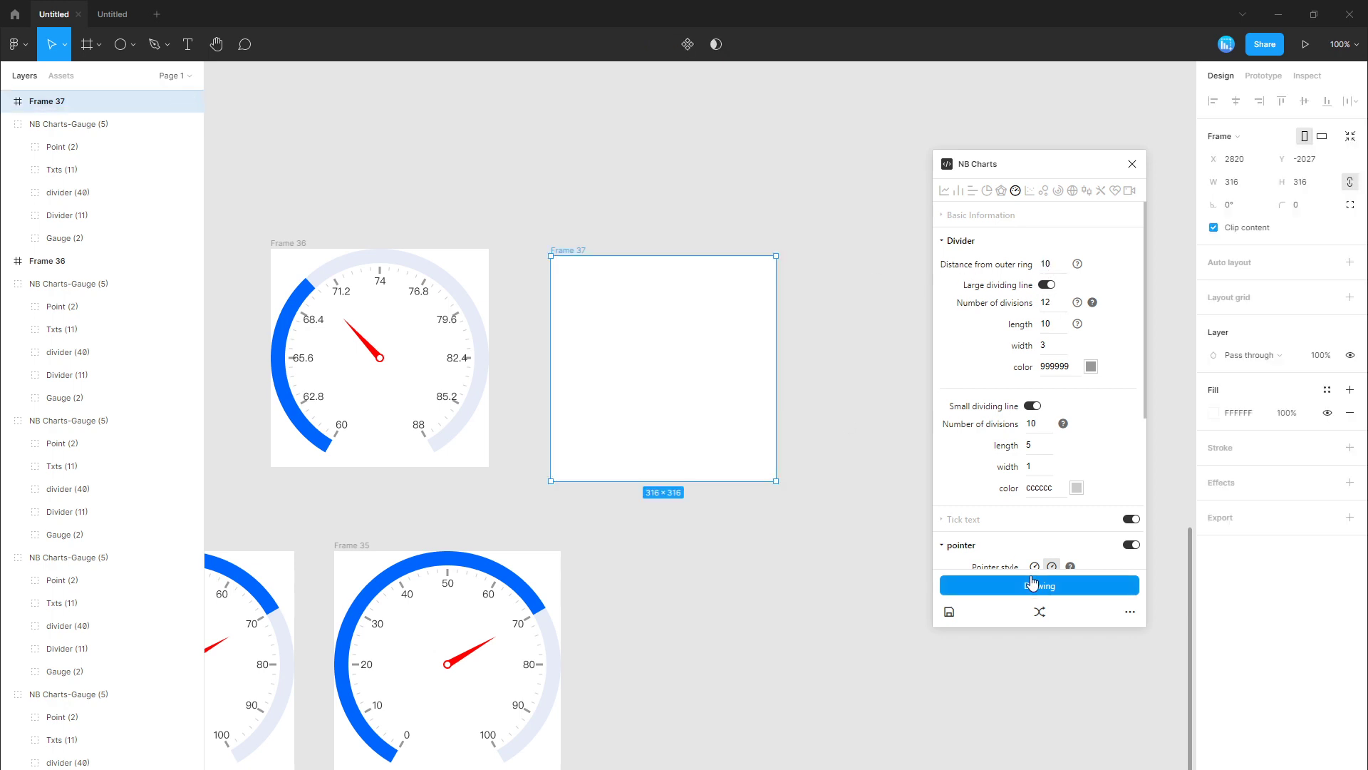
click(1037, 585)
click(796, 668)
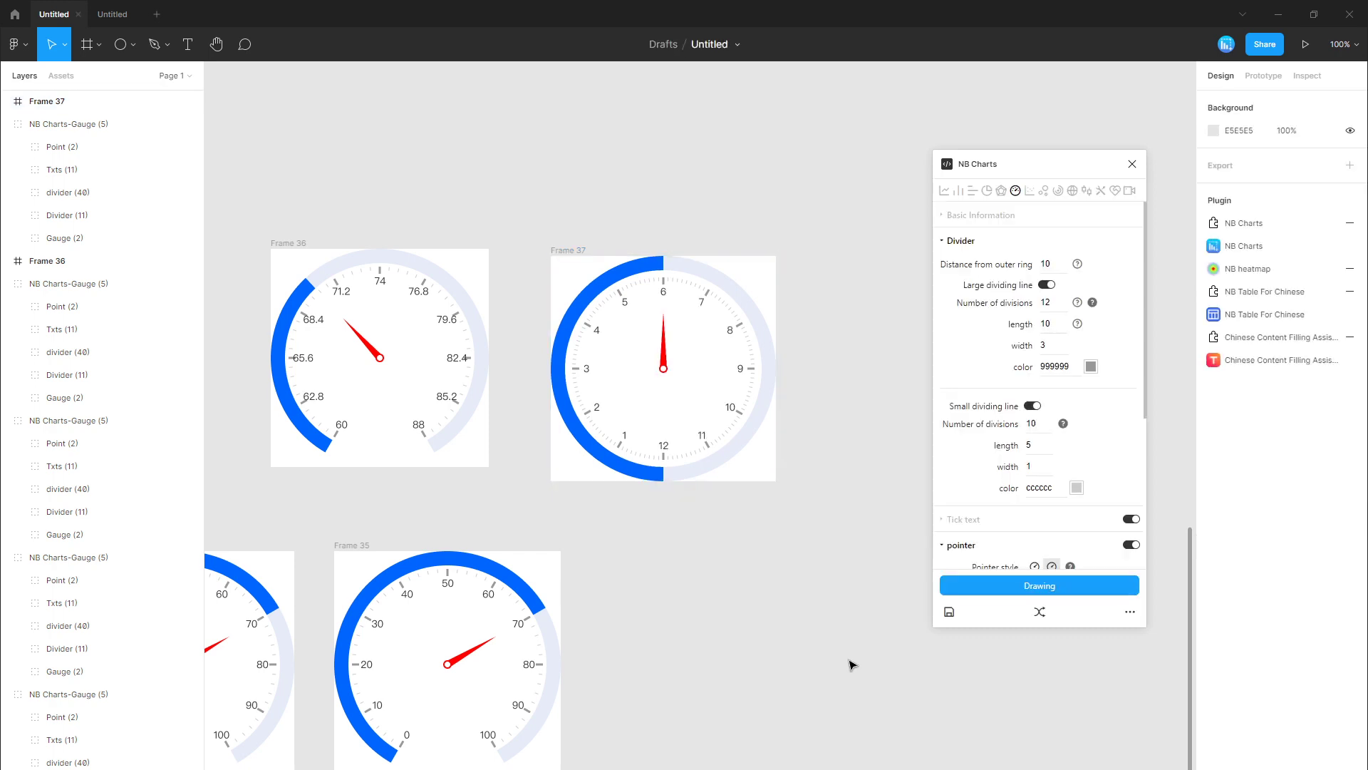
drag(716, 649, 774, 640)
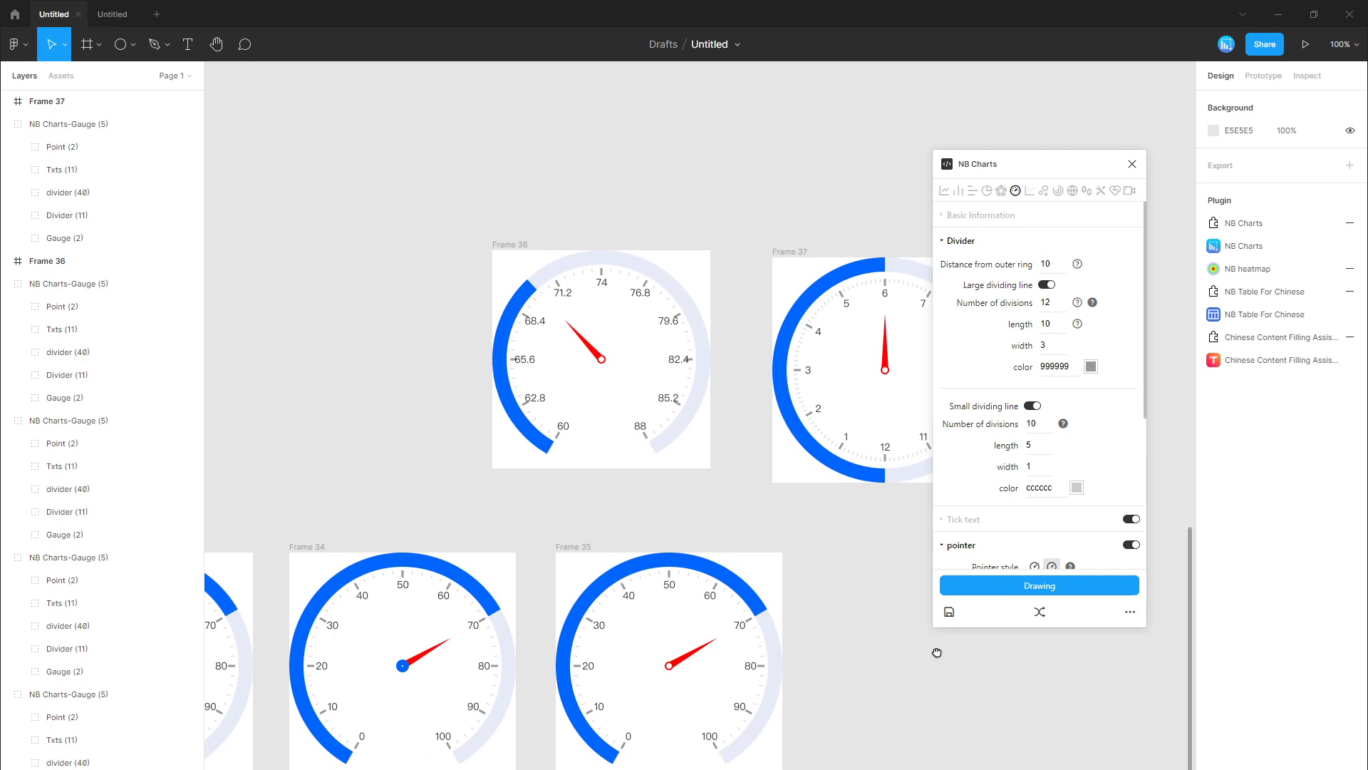
Step: Scroll around the canvas reviewing all gauge rows, then start a text label below them
scroll(777, 645, down, 5)
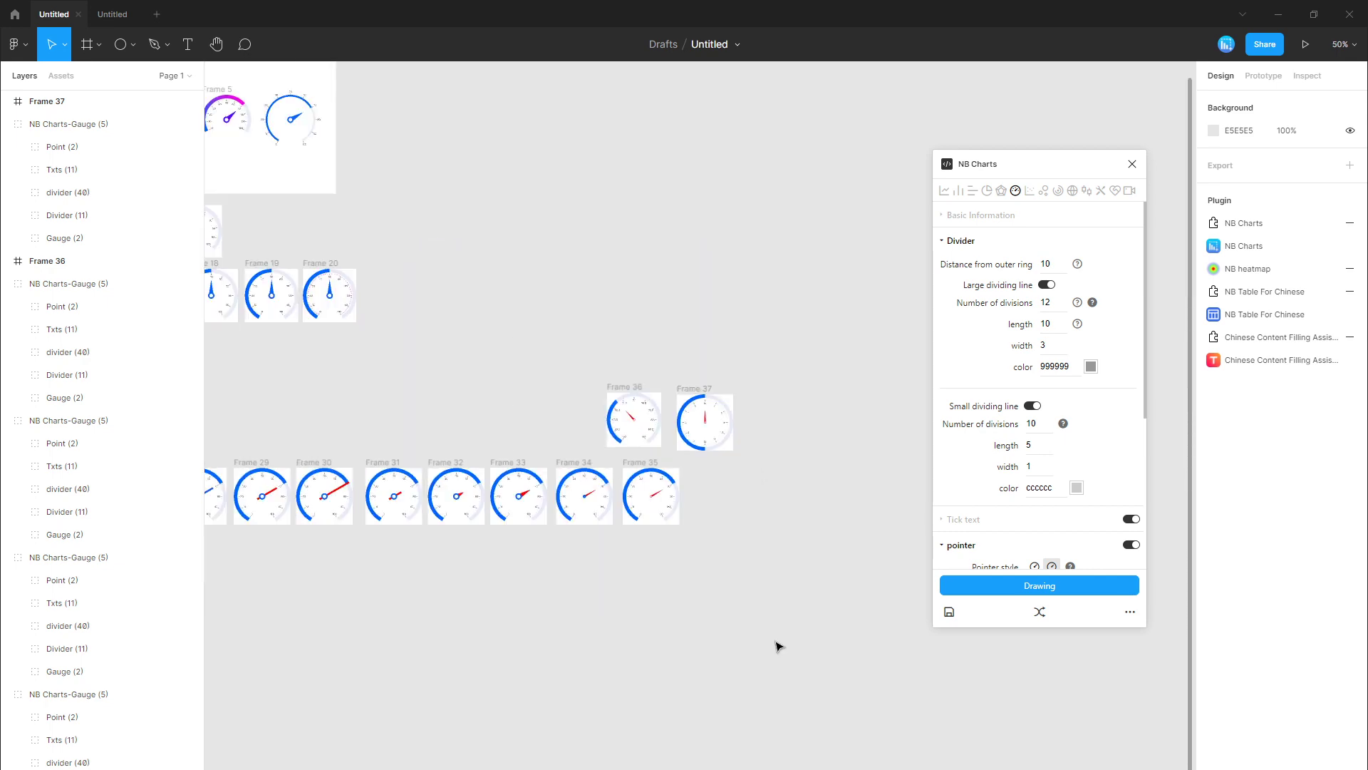
scroll(779, 644, up, 2)
scroll(704, 506, up, 3)
scroll(704, 506, up, 5)
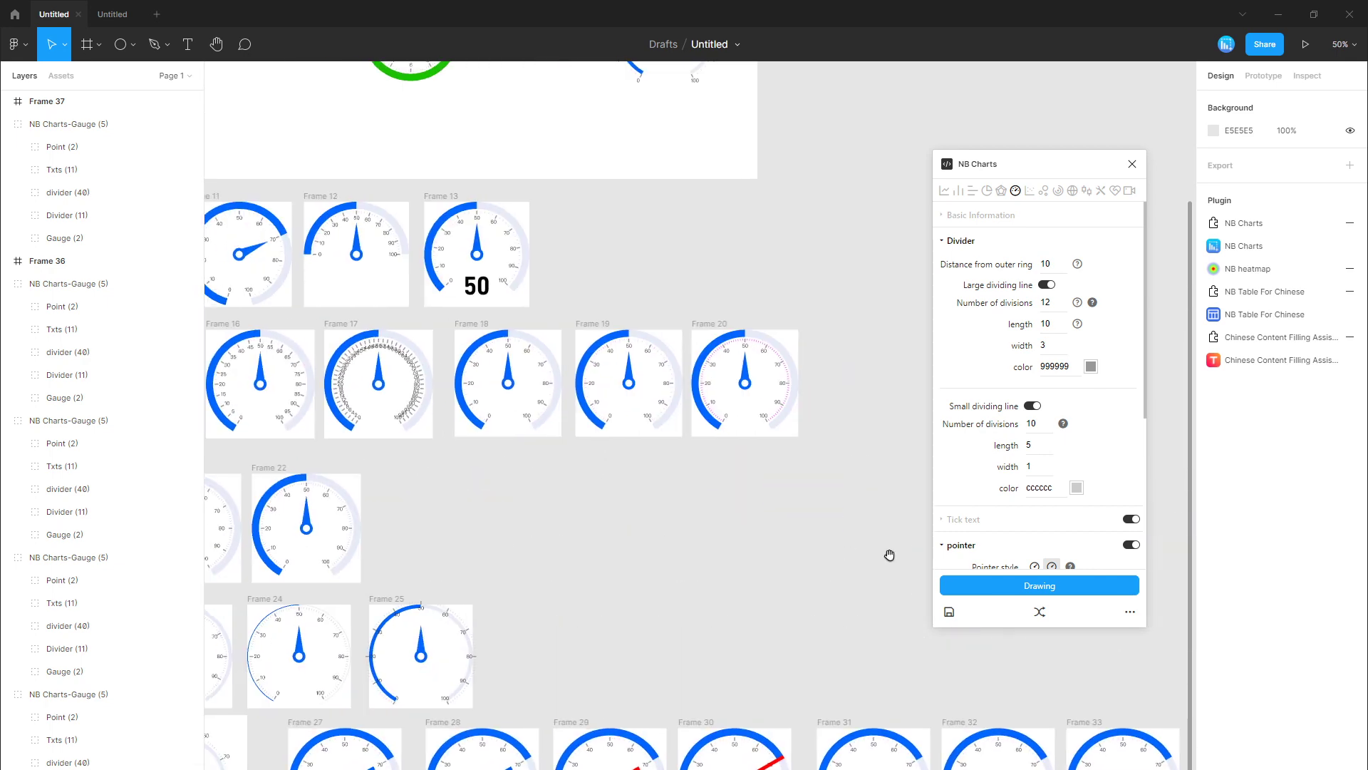
scroll(798, 724, up, 5)
scroll(582, 668, up, 3)
scroll(657, 633, right, 3)
scroll(709, 654, up, 2)
scroll(709, 654, left, 4)
scroll(794, 721, left, 3)
scroll(767, 645, down, 1)
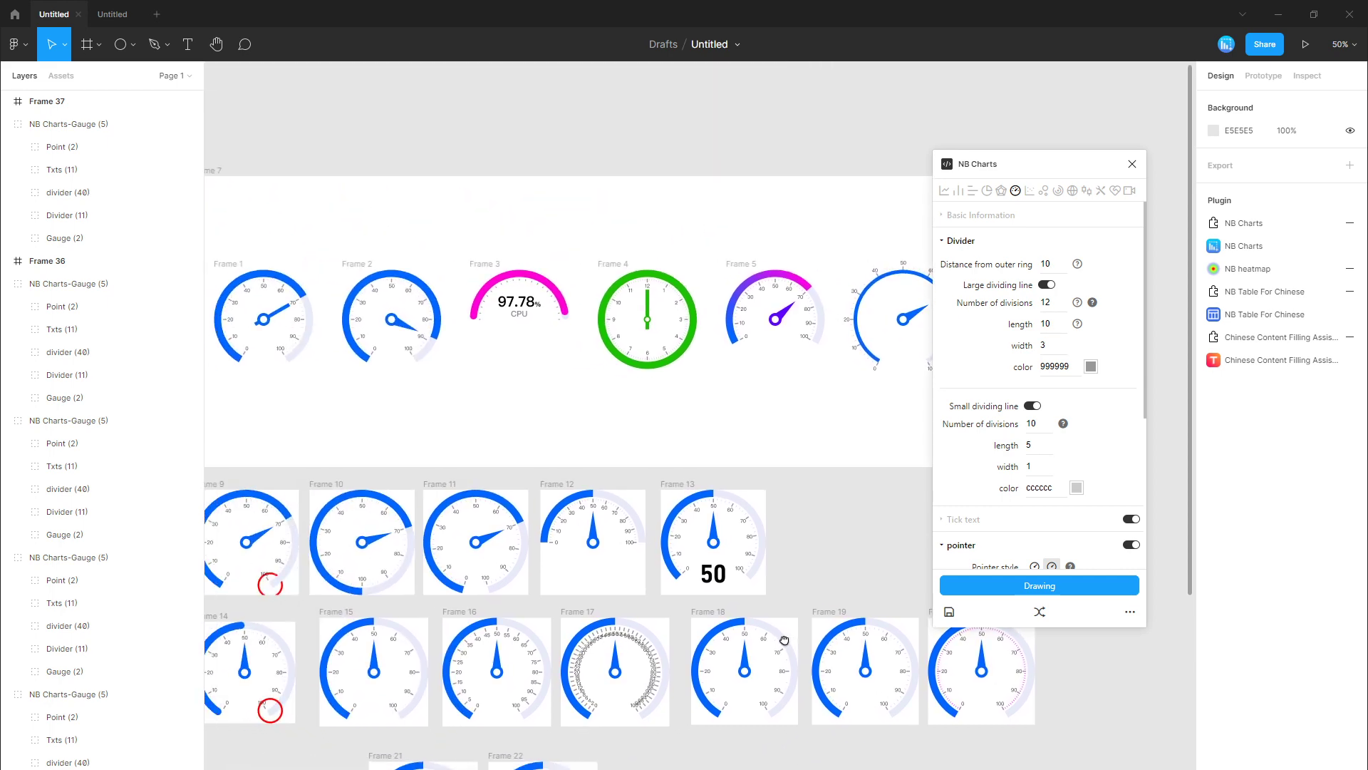
scroll(767, 646, down, 2)
scroll(747, 723, down, 5)
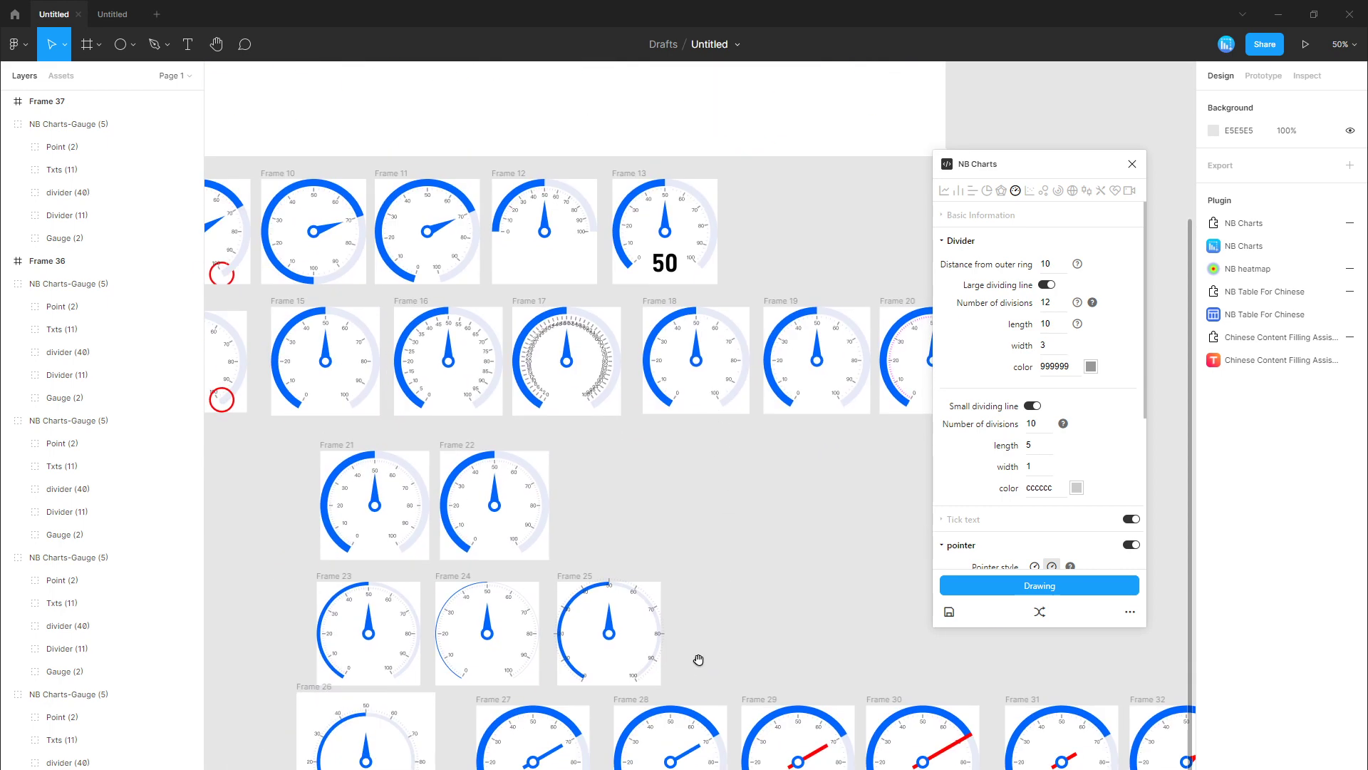
scroll(699, 666, down, 5)
scroll(663, 498, down, 3)
key(t)
click(508, 456)
text(Thank)
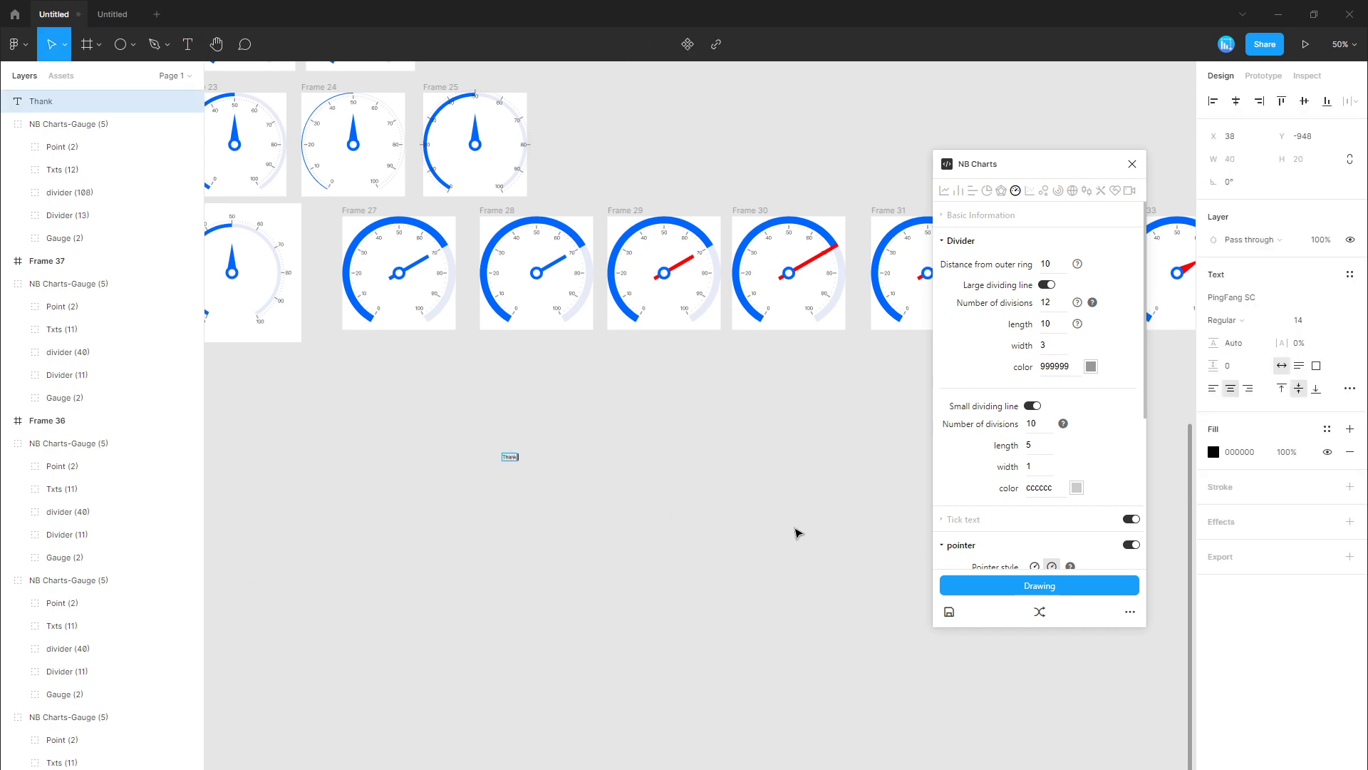
Step: Finish the text as 'Thank You for watching' and zoom in to centre it
text(You for)
text( QW)
key(BackSpace)
key(BackSpace)
text(watching)
key(Escape)
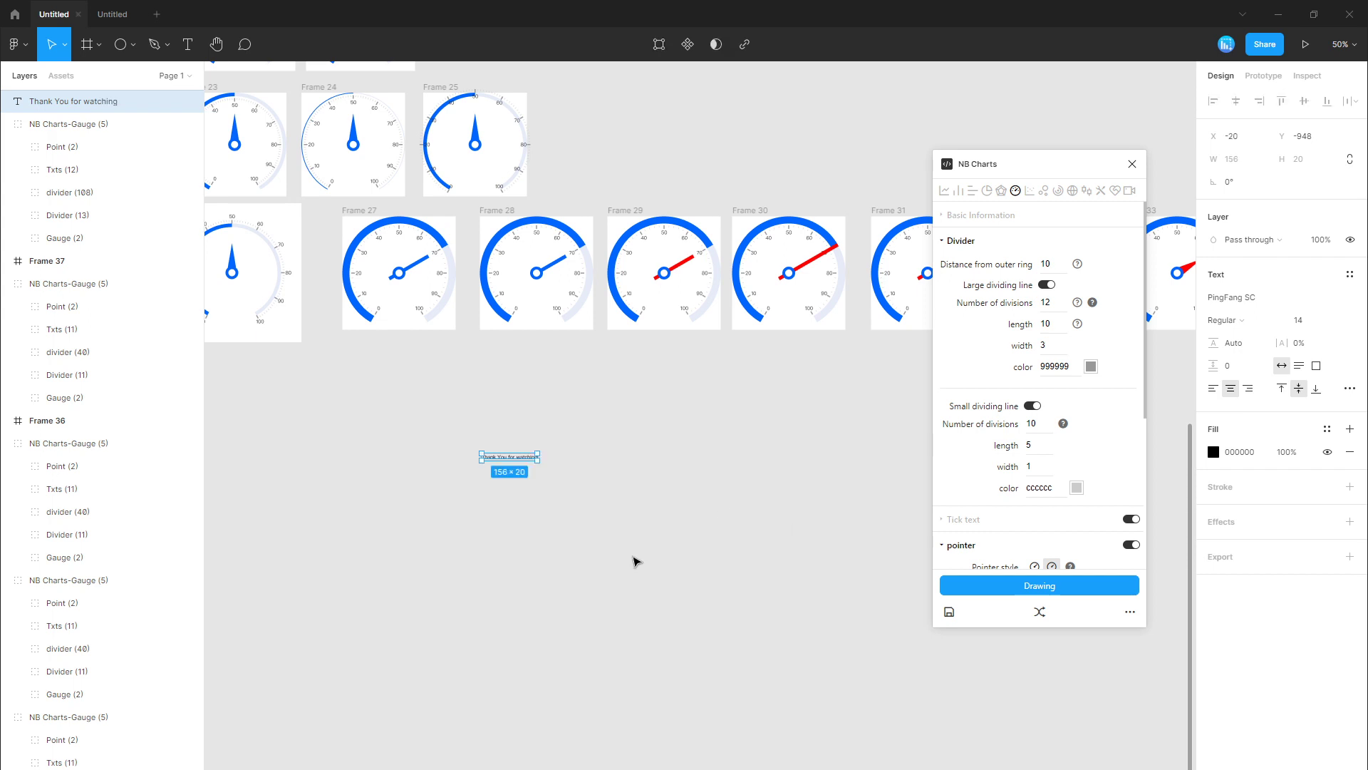
key(shift+2)
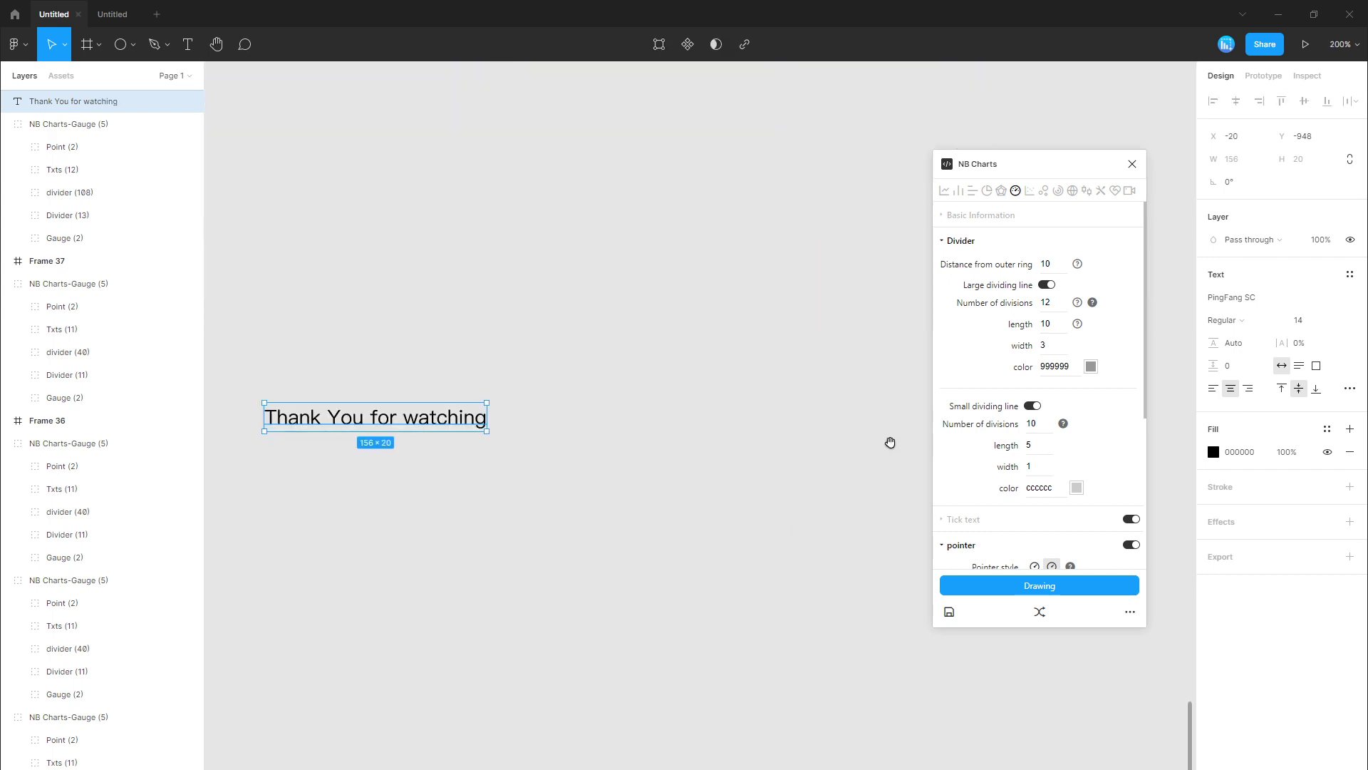
drag(740, 489, 598, 489)
click(822, 632)
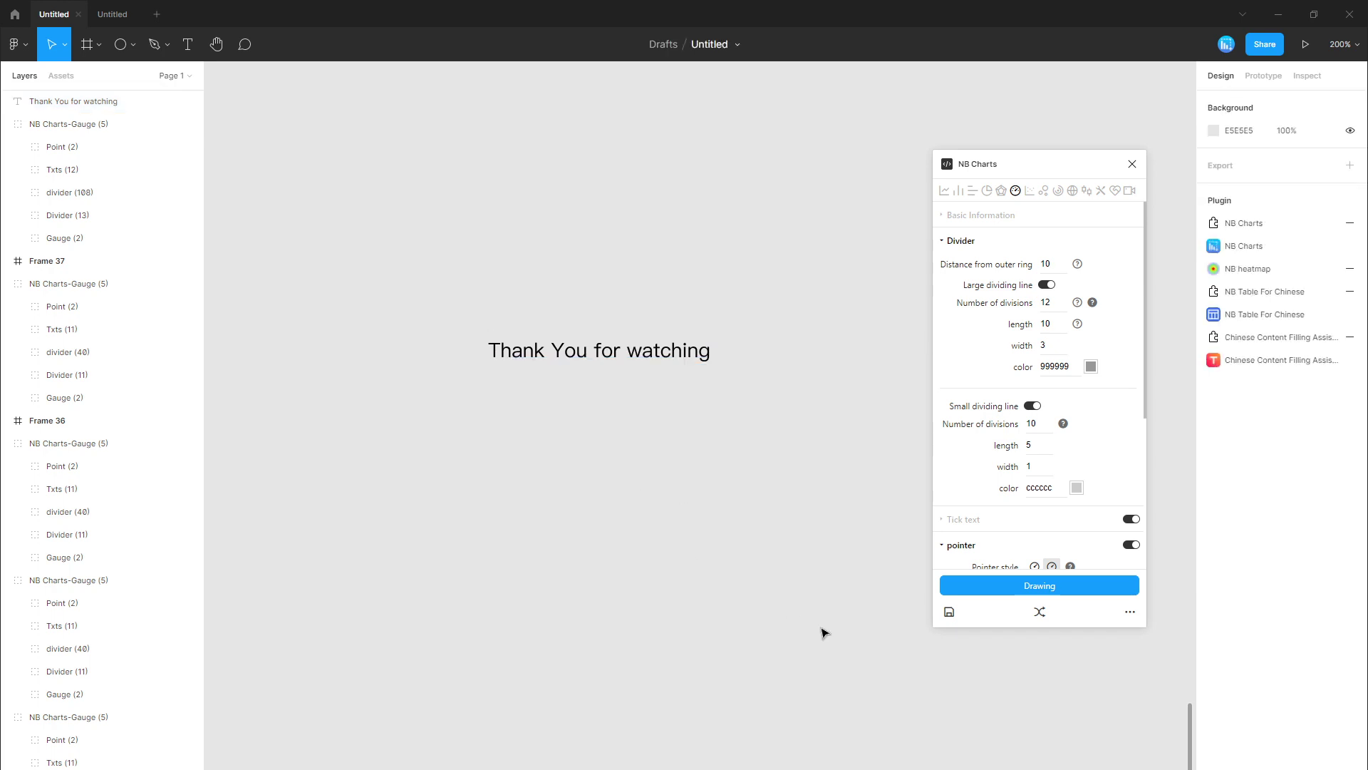